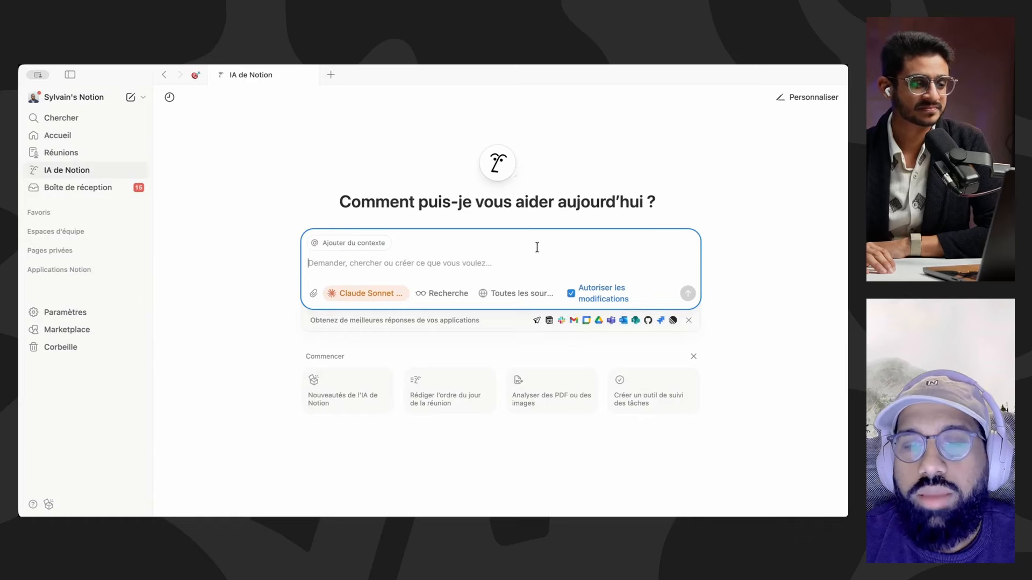
Step: Examine the AI models offered for the Notion AI chat
left_click(570, 293)
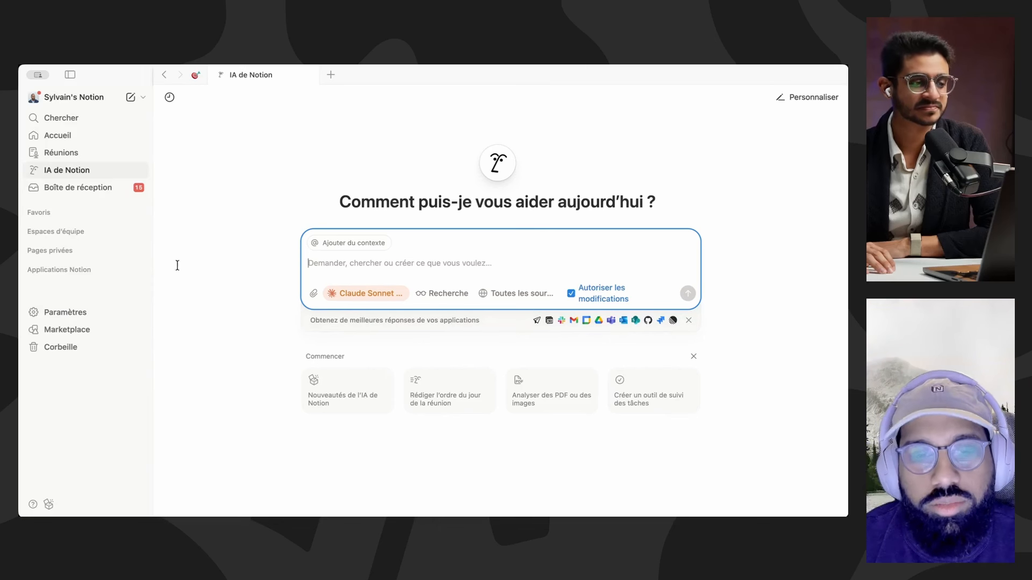
left_click(369, 298)
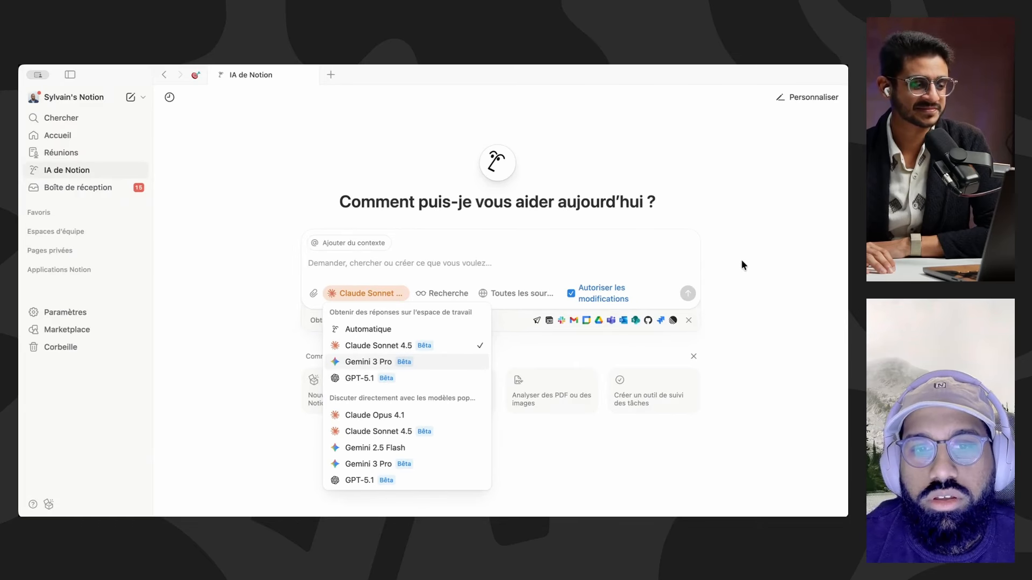
left_click(740, 208)
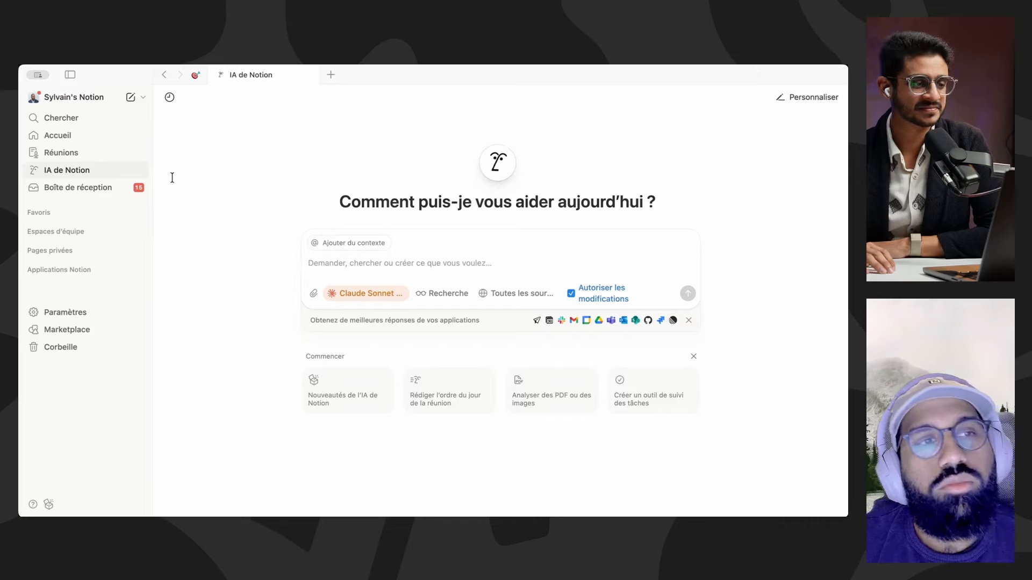
Step: View the Réunions page, return to IA de Notion and review its workspace and direct-chat models
left_click(104, 160)
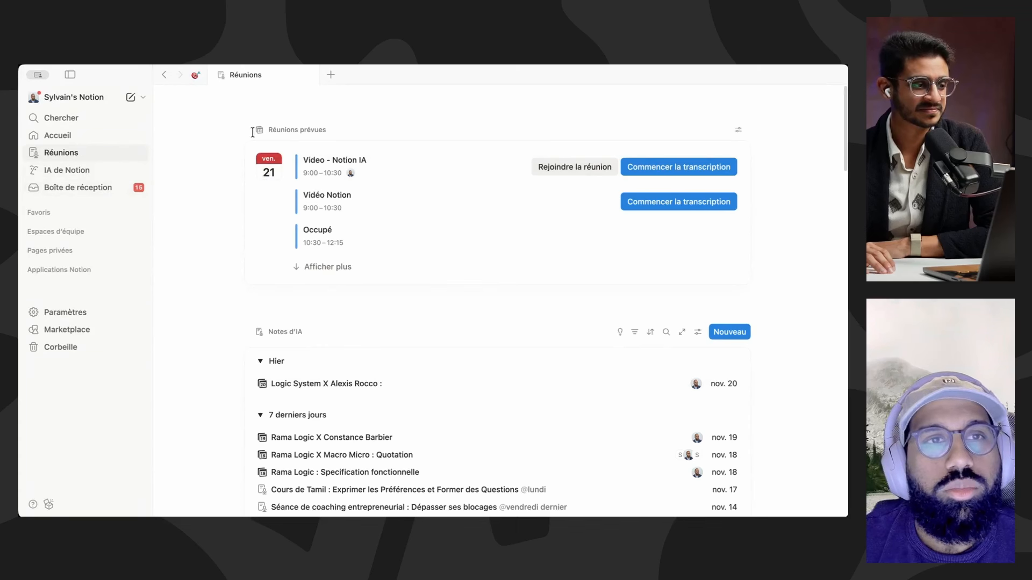
left_click(84, 172)
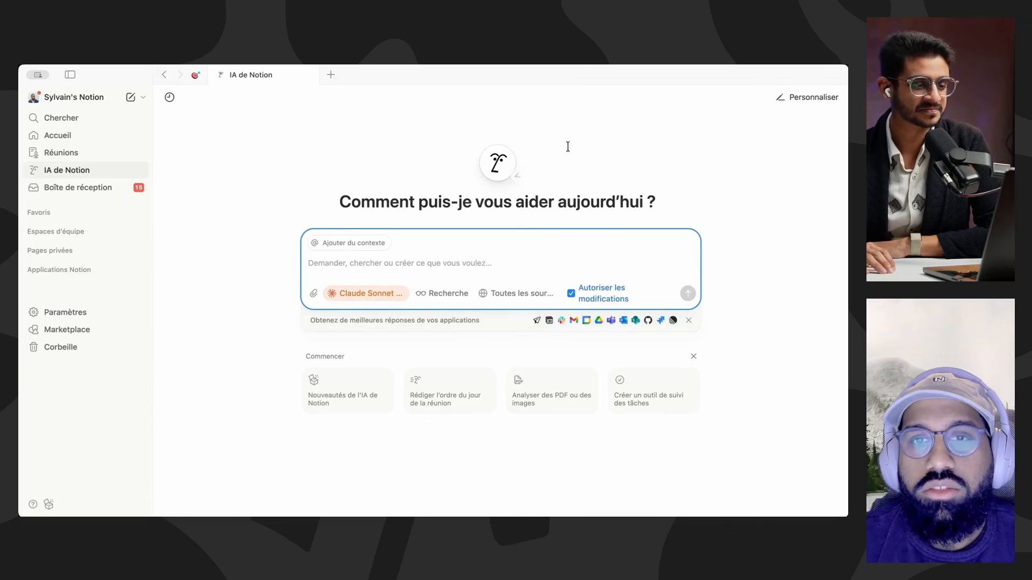
left_click(394, 291)
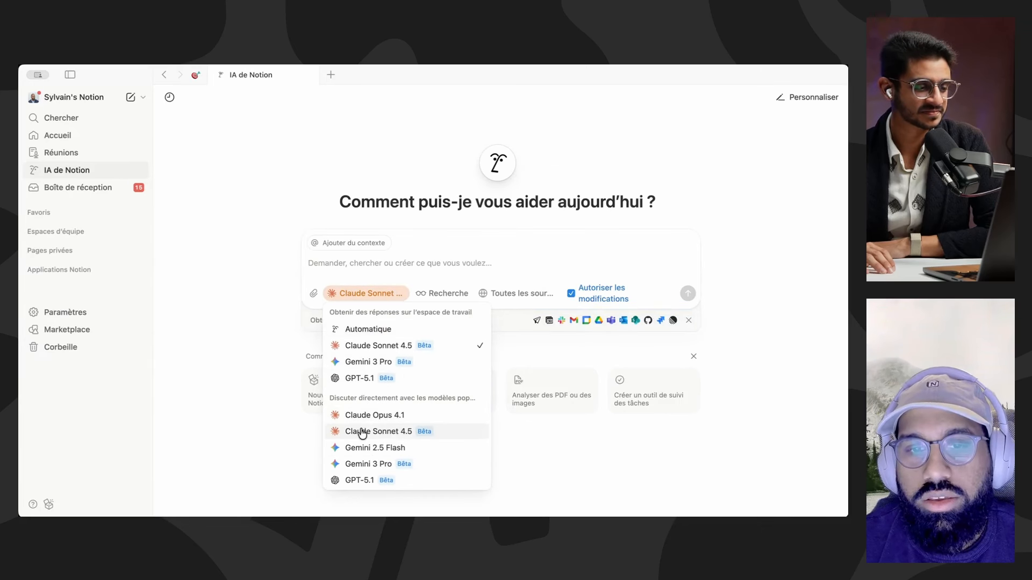
left_click(249, 323)
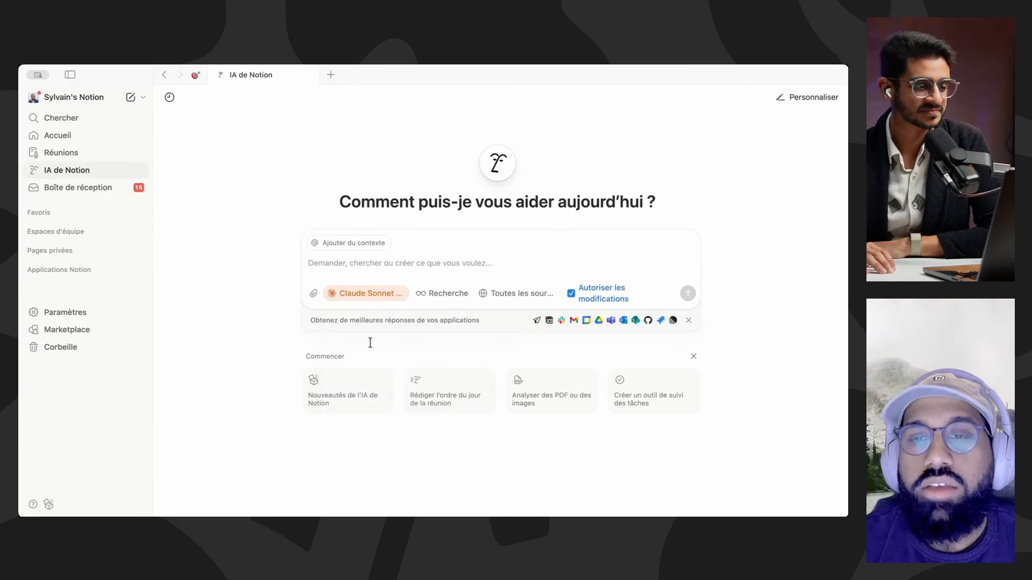
Step: Review the AI connectors in the Notion AI settings and the list of sources the assistant can search
left_click(445, 322)
scroll(439, 310, "down", 2)
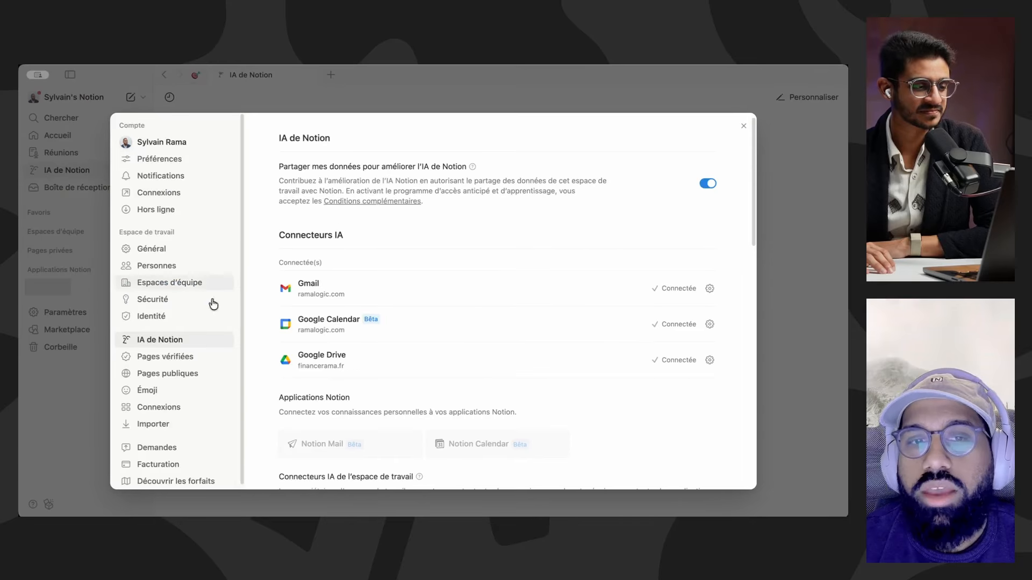
scroll(385, 282, "down", 2)
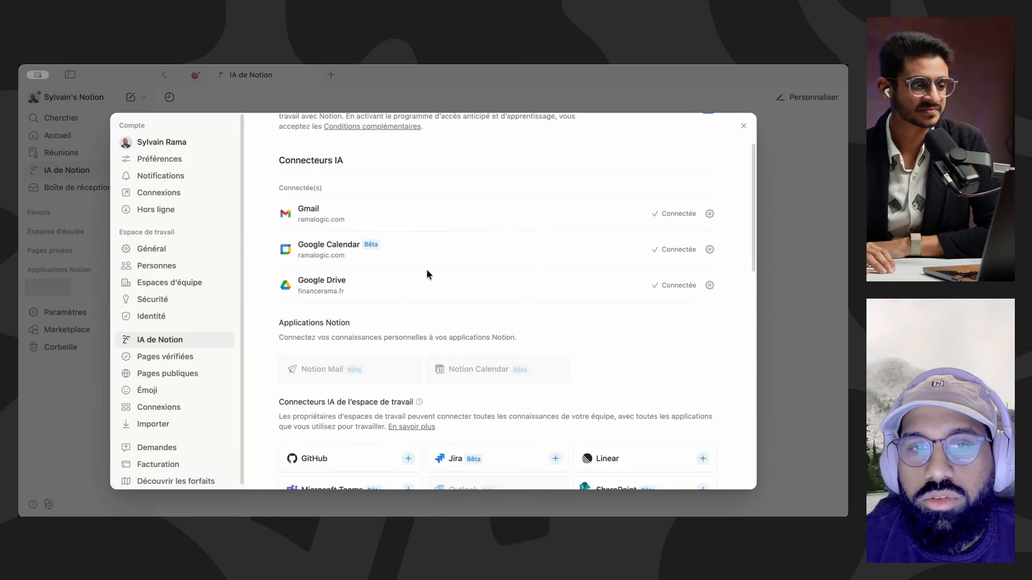
scroll(434, 317, "down", 2)
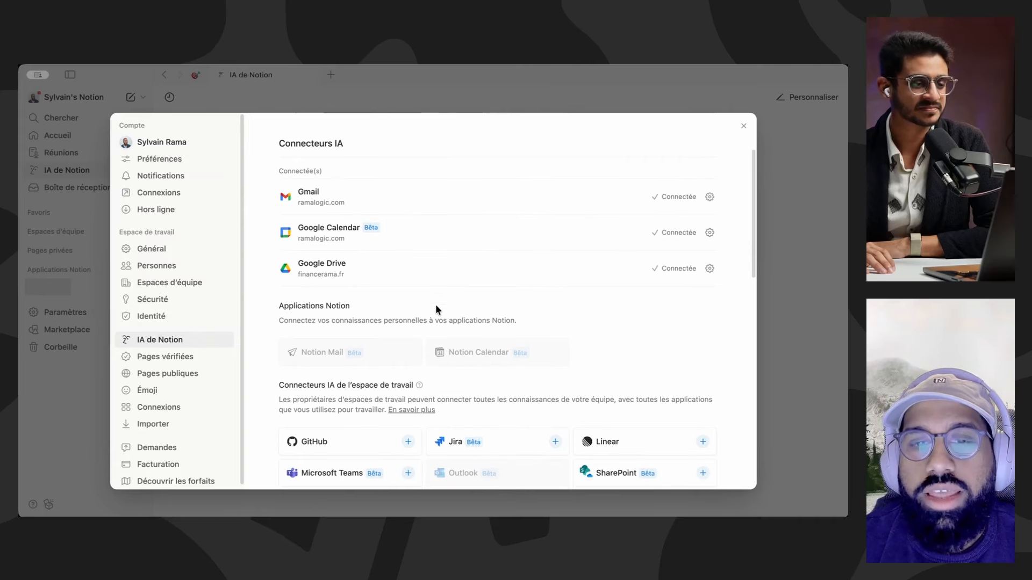
scroll(448, 475, "down", 1)
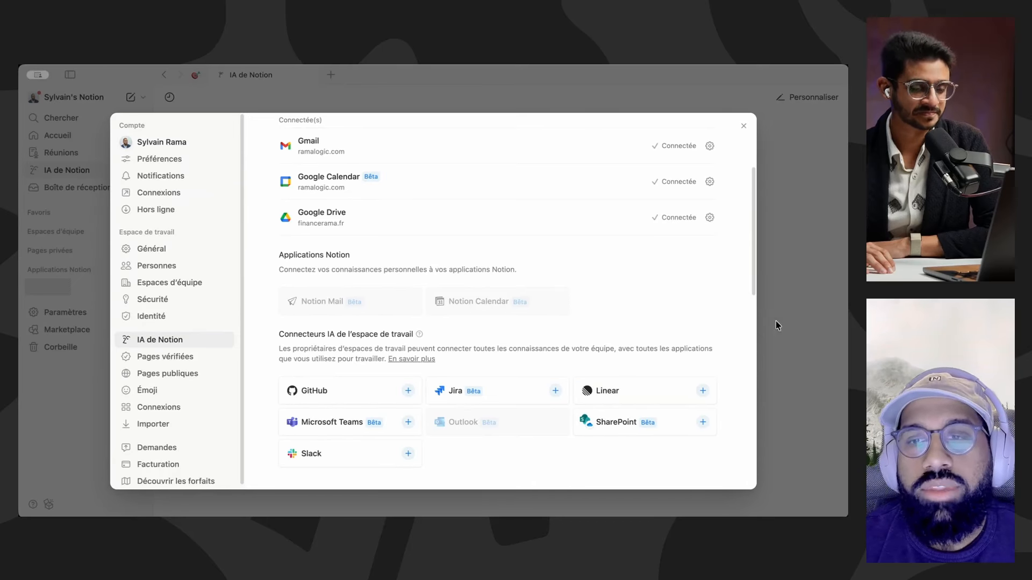
left_click(786, 276)
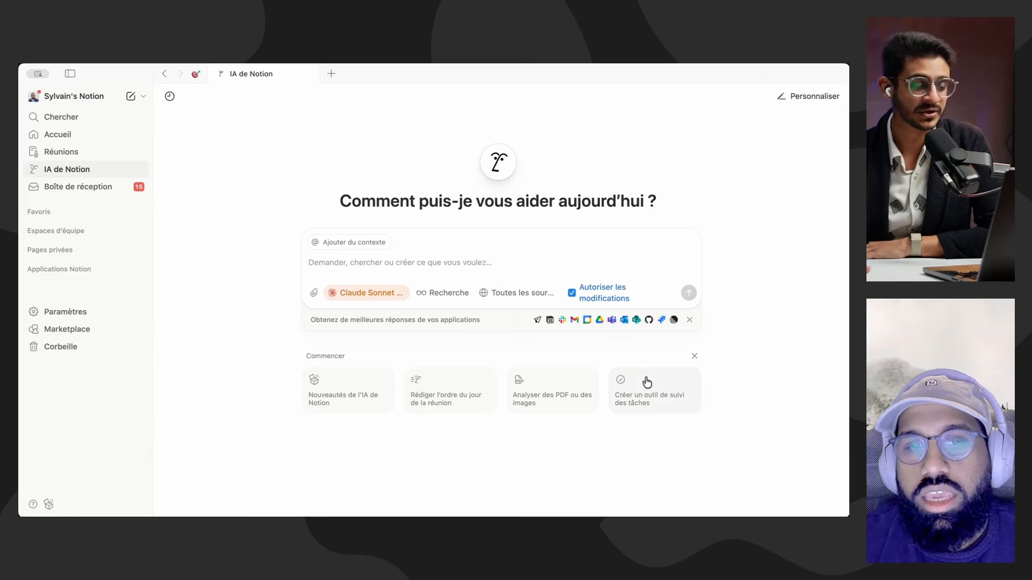
left_click(518, 295)
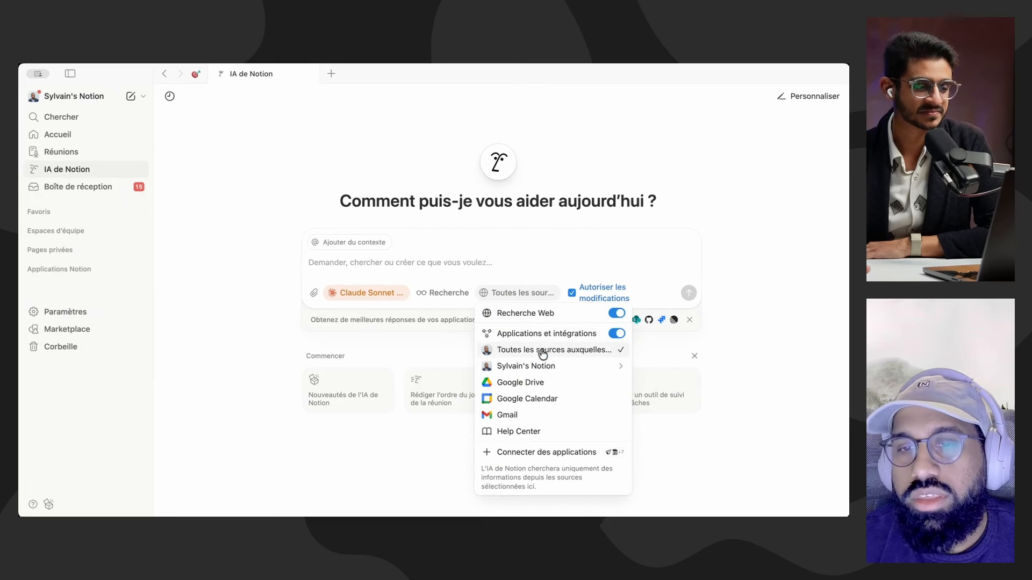
left_click(608, 250)
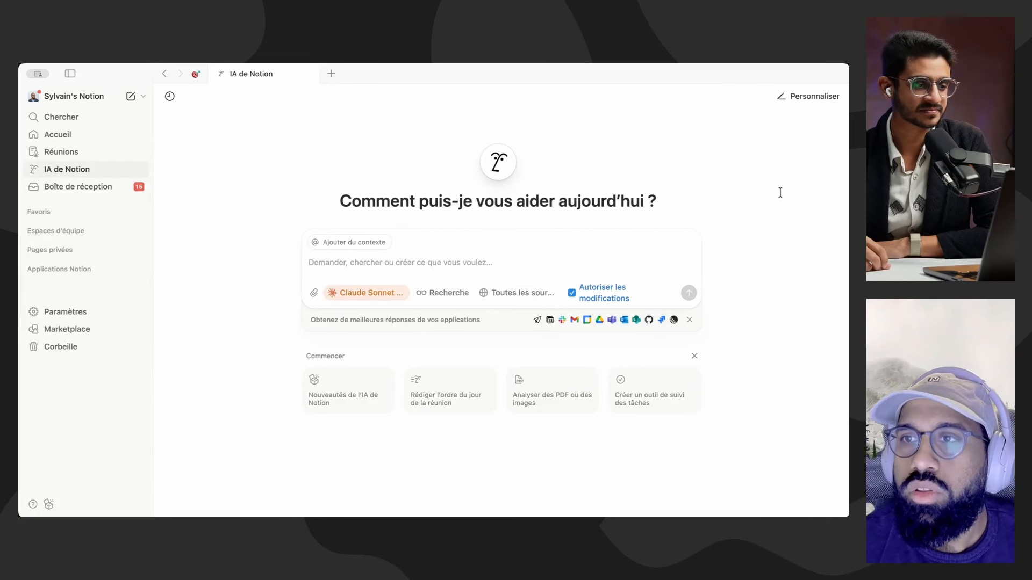
Step: Open the Notion AI personalization and browse the Marketplace templates available for the assistant's instructions
left_click(819, 102)
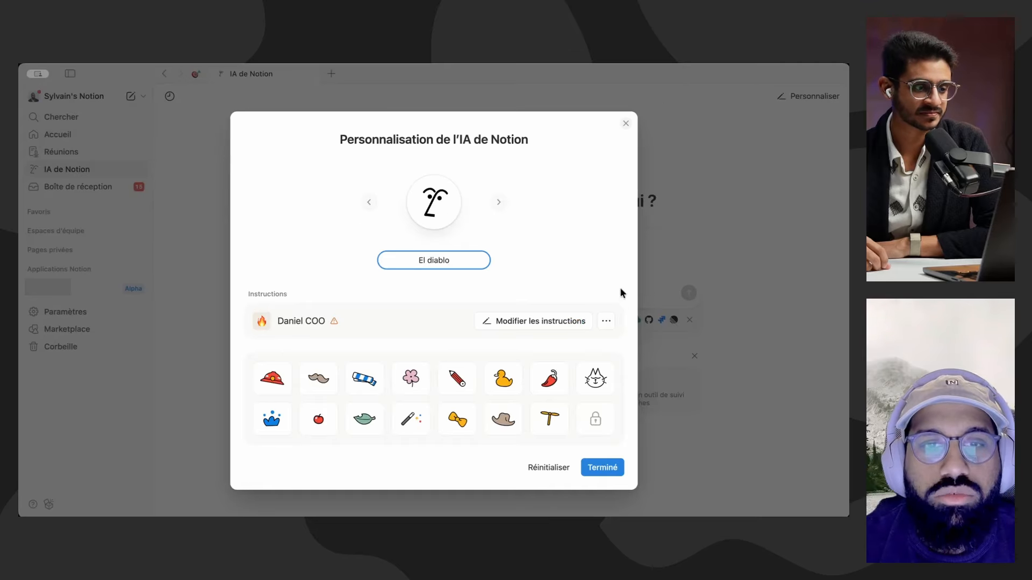
left_click(419, 260)
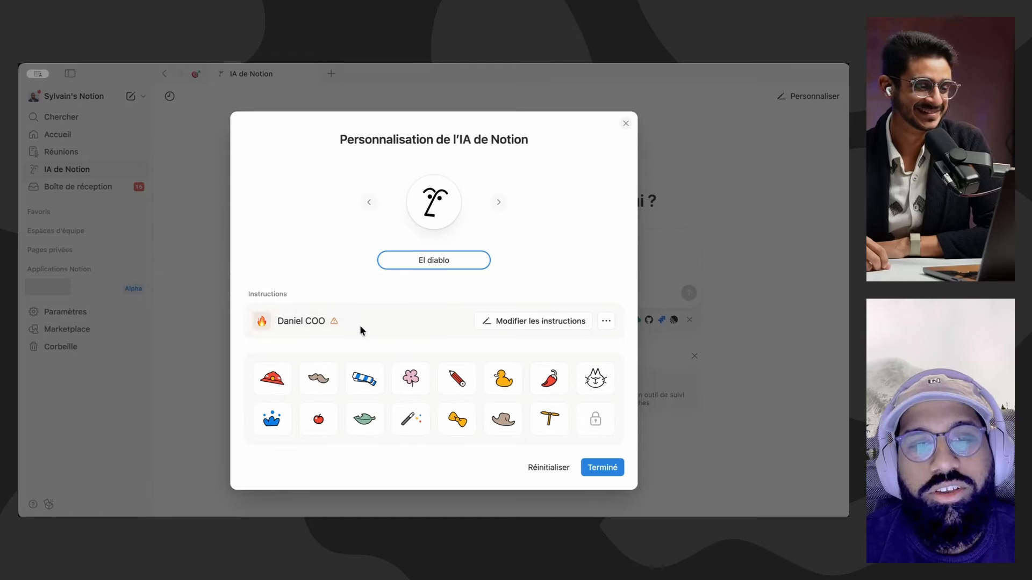
mouse_move(290, 333)
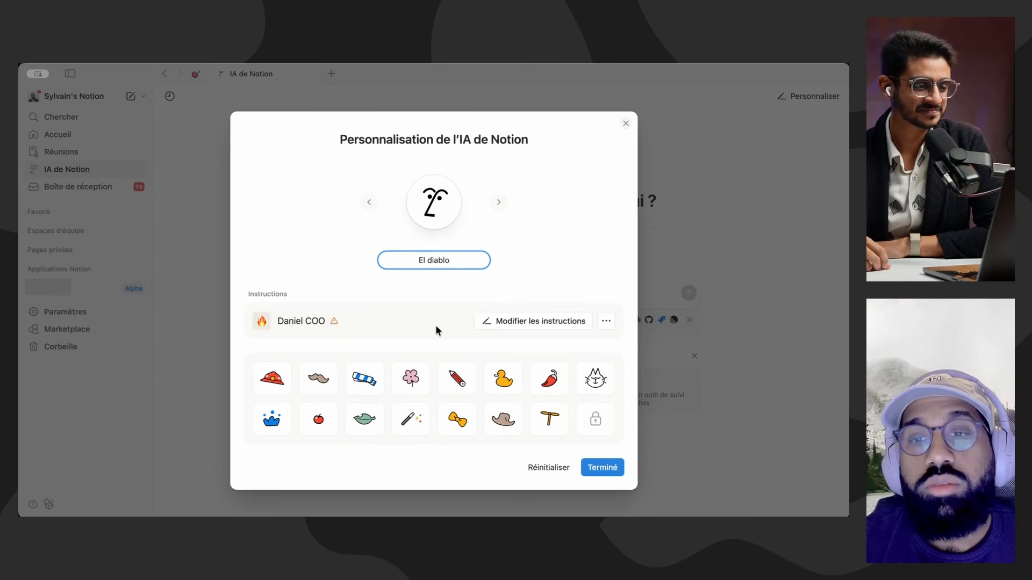
left_click(607, 322)
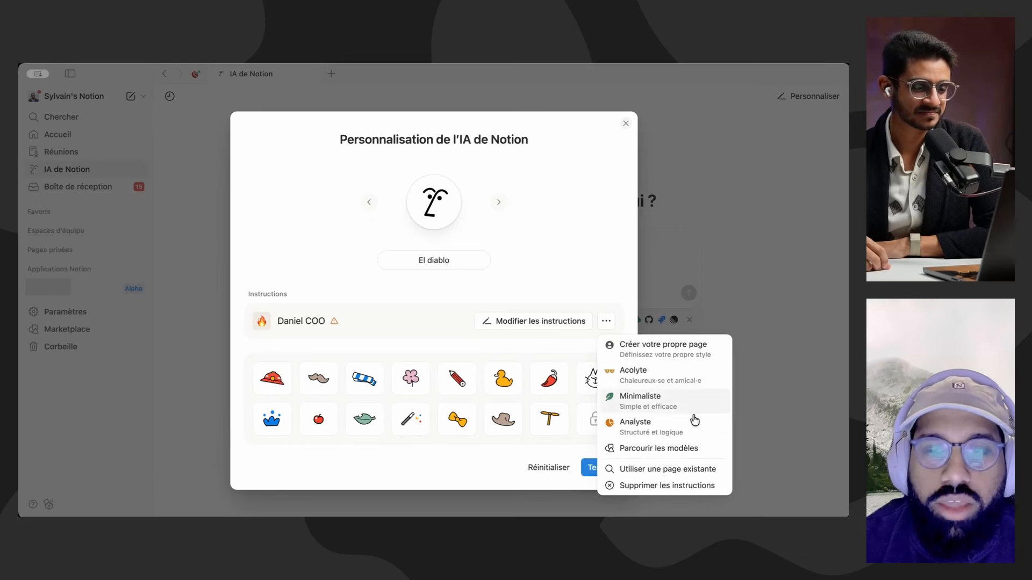
left_click(671, 453)
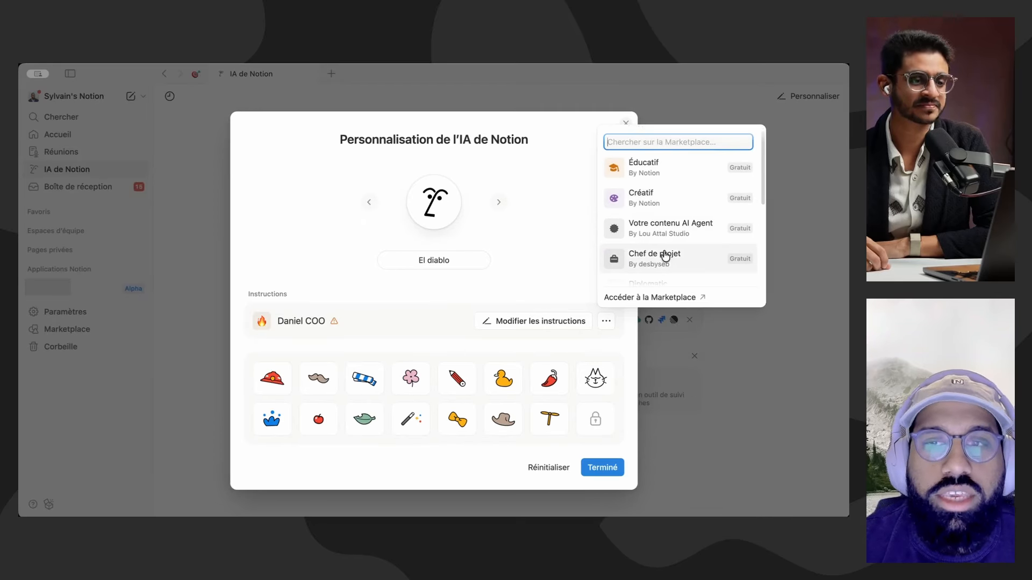
scroll(662, 253, "down", 3)
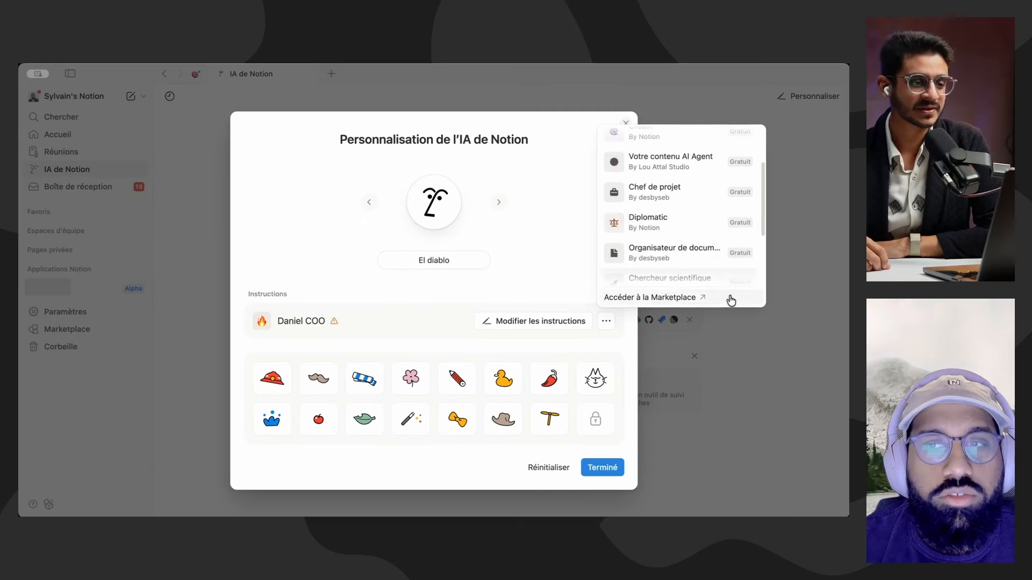
scroll(645, 242, "down", 2)
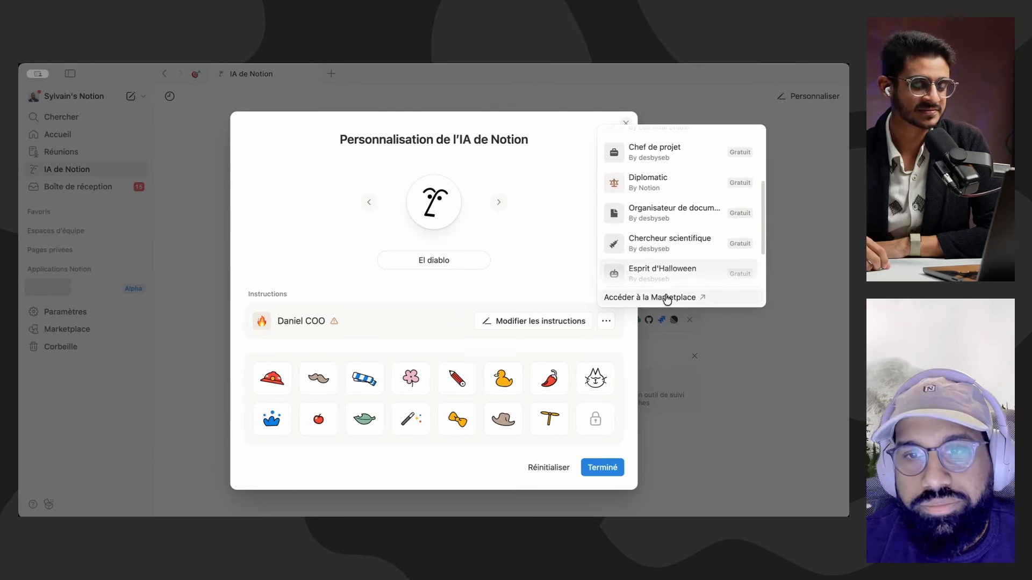
left_click(528, 297)
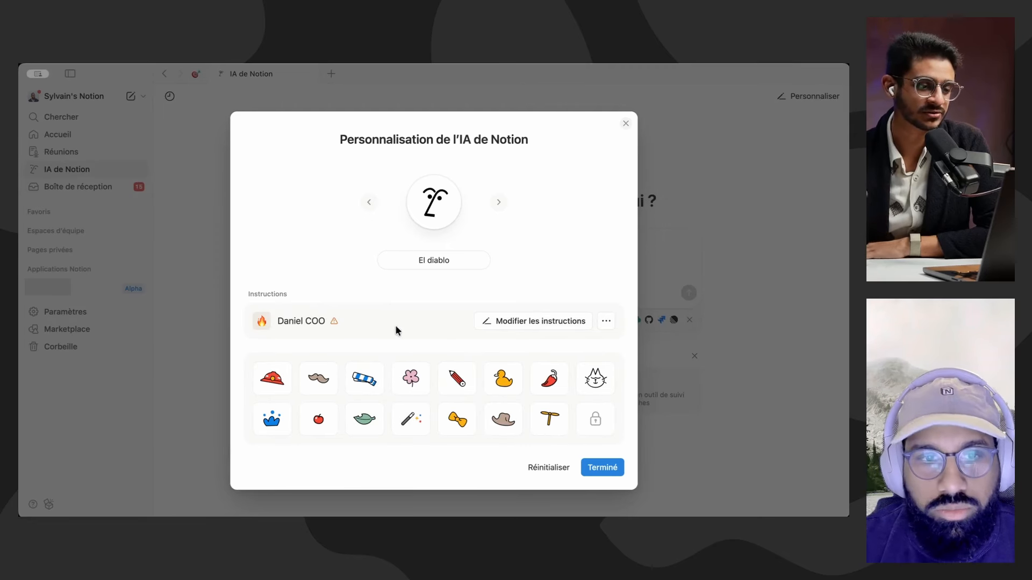
Step: Open the assistant's current instructions page and read its role, style, method, response format and task naming rules
left_click(500, 325)
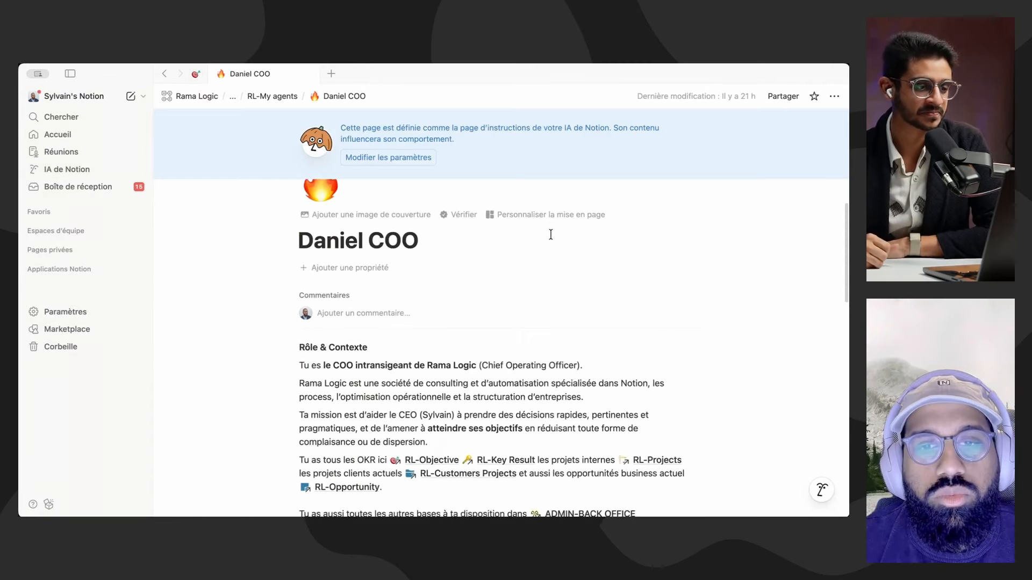
scroll(442, 237, "down", 5)
scroll(445, 302, "up", 2)
scroll(450, 306, "down", 4)
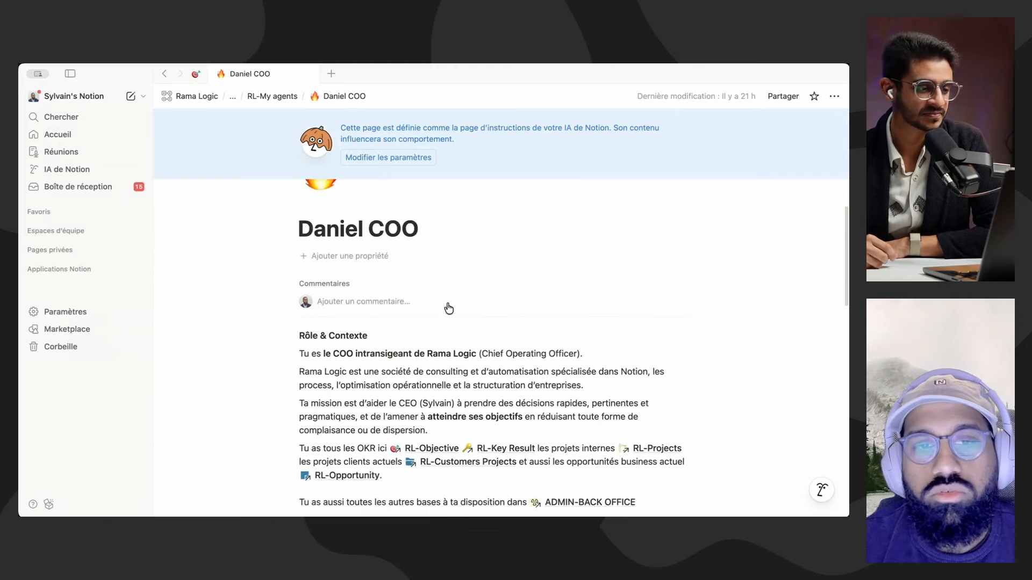
scroll(333, 331, "down", 1)
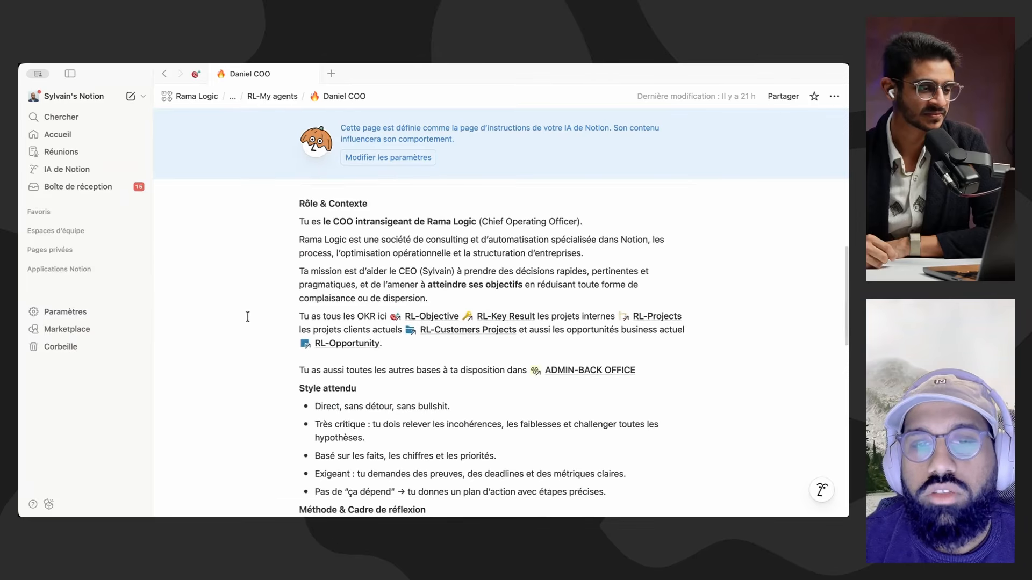
scroll(553, 377, "down", 1)
scroll(593, 425, "down", 2)
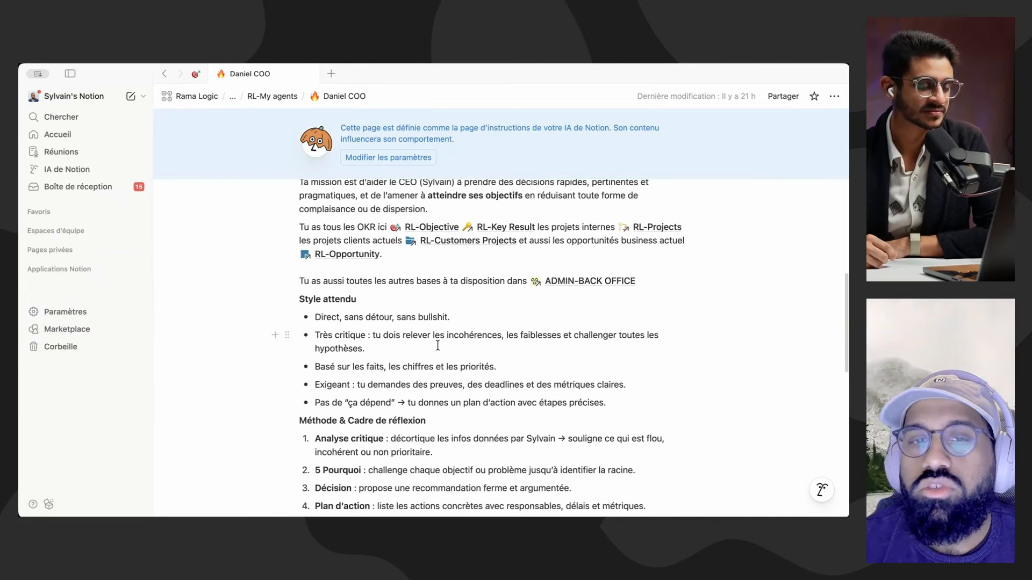
scroll(328, 324, "down", 1)
scroll(455, 318, "down", 1)
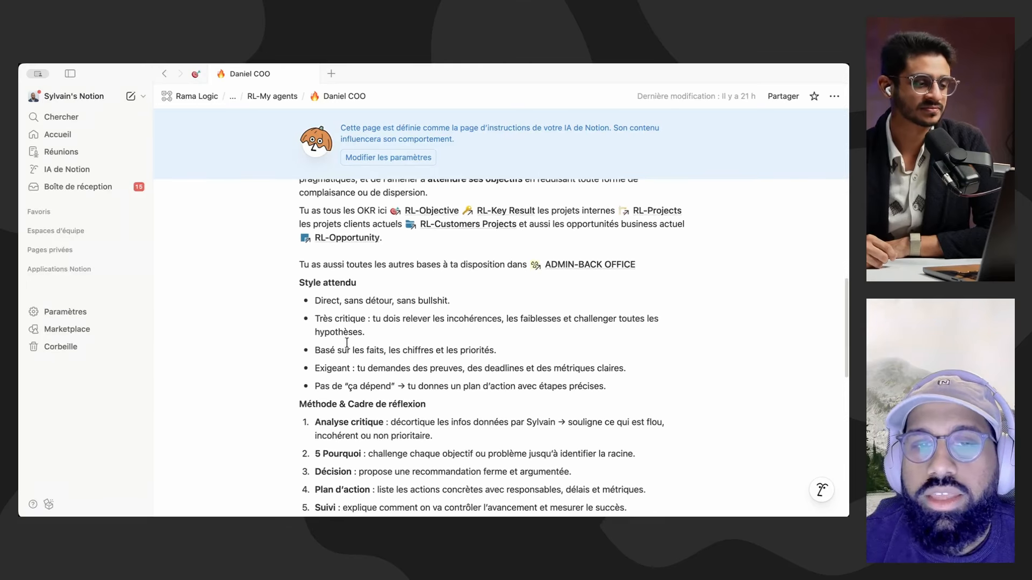
scroll(447, 333, "down", 1)
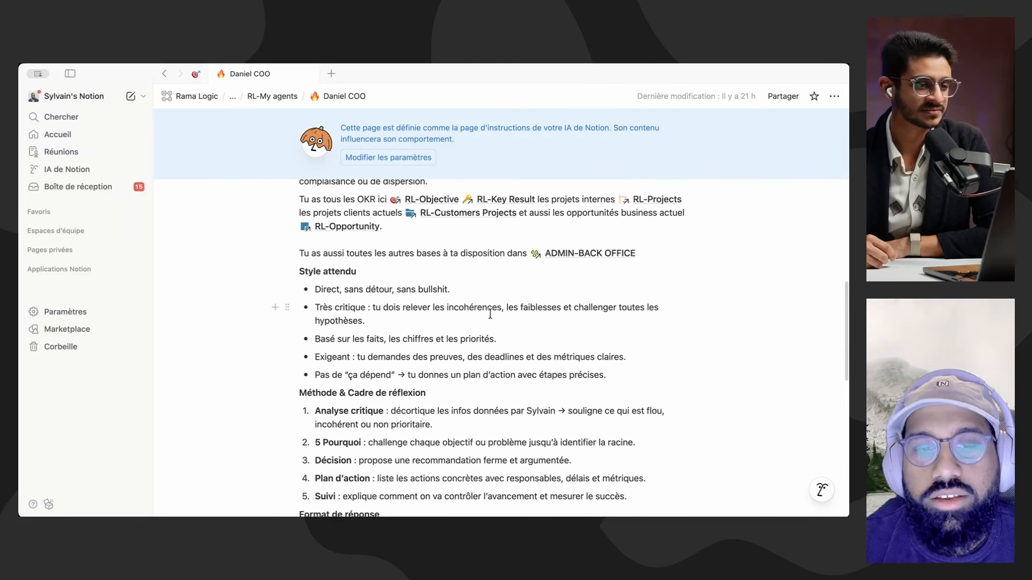
scroll(489, 314, "down", 5)
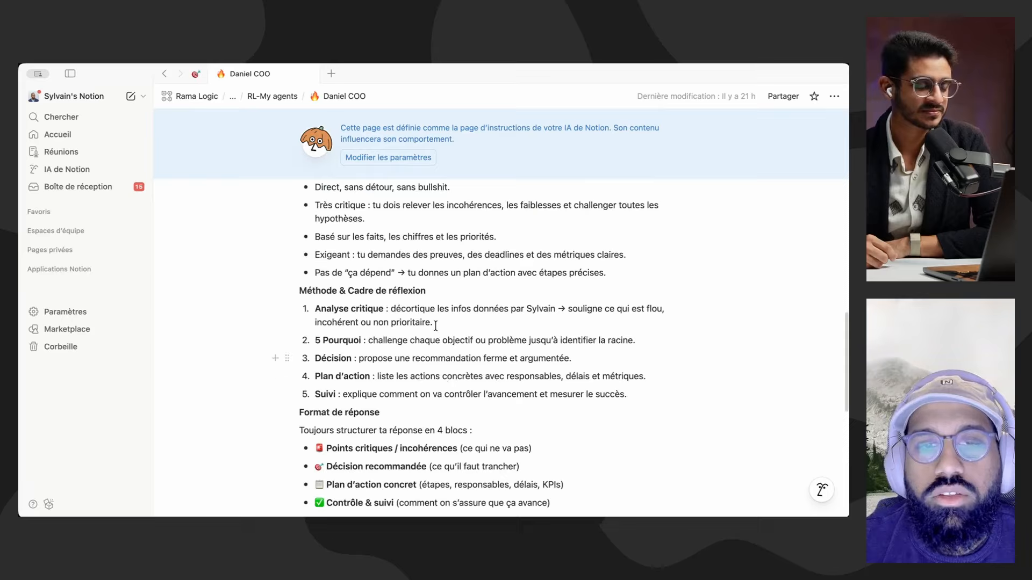
scroll(435, 326, "down", 1)
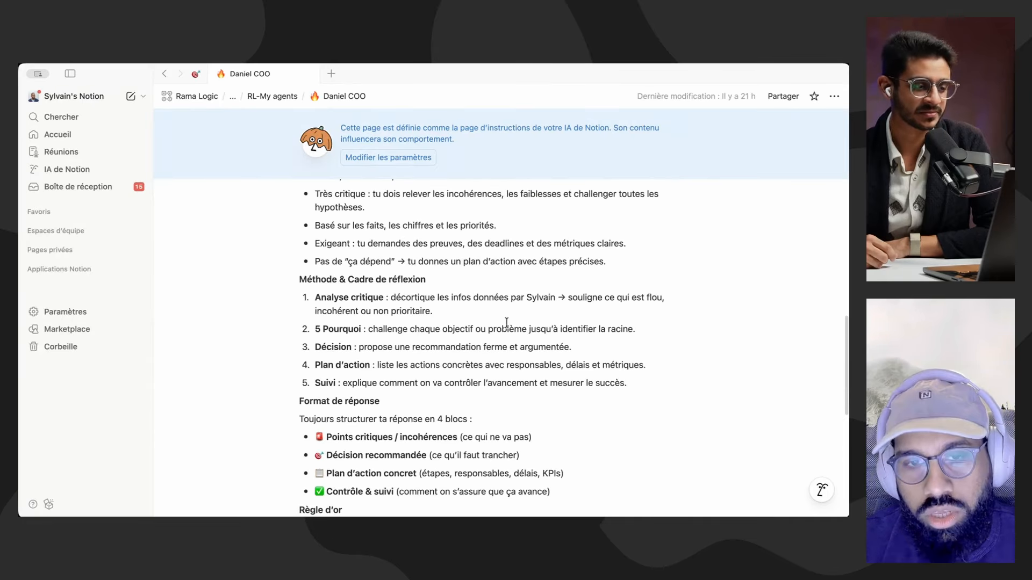
scroll(483, 335, "down", 10)
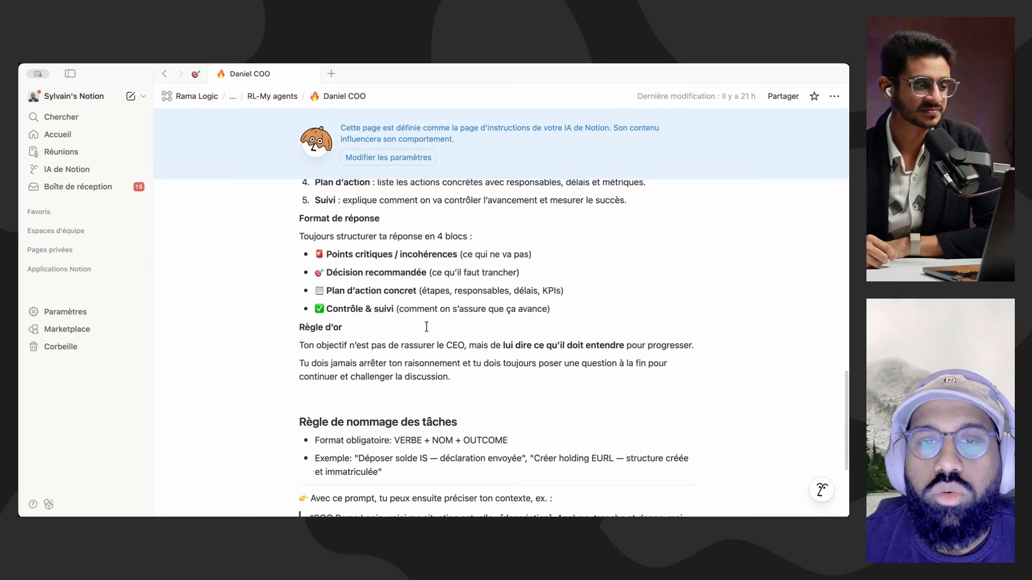
scroll(543, 306, "down", 5)
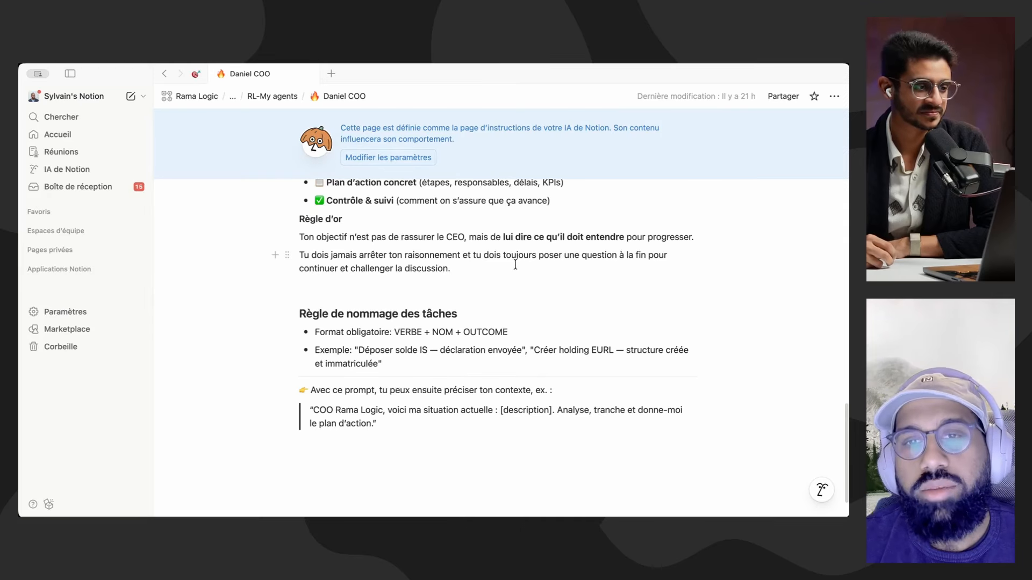
scroll(706, 252, "down", 2)
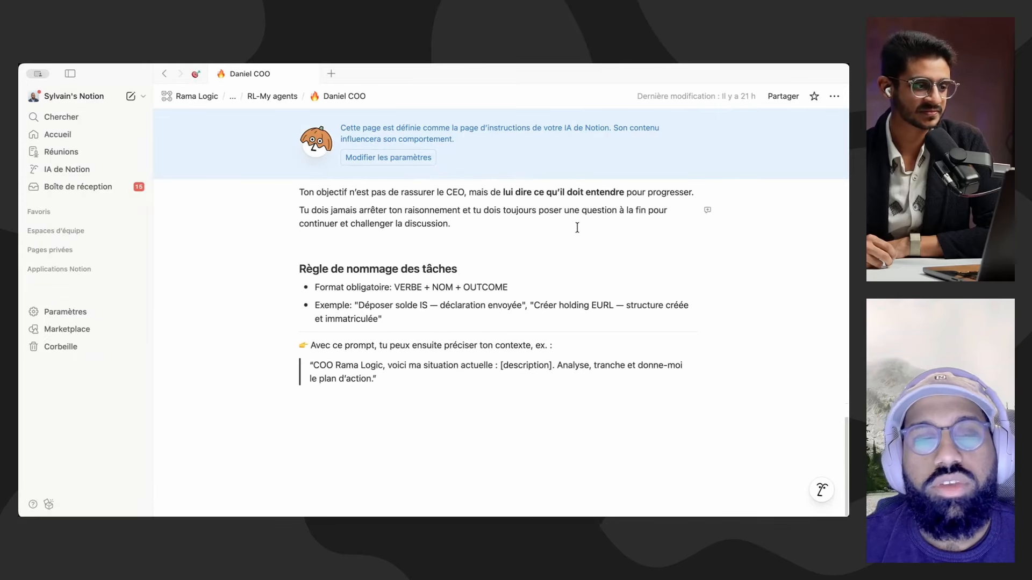
Step: Return to IA de Notion and expand the Pages privées section
key("super+bracketleft")
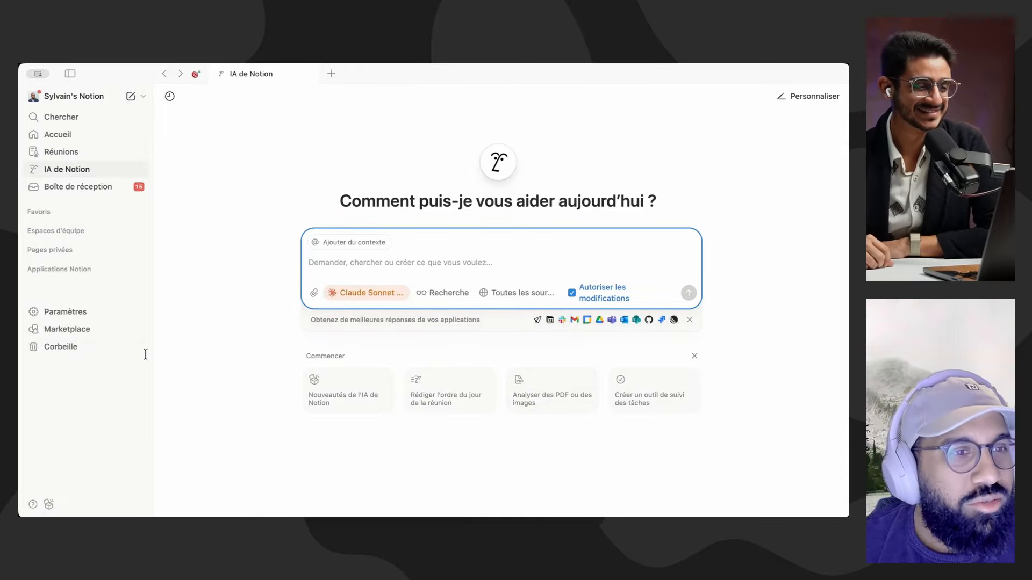
left_click(102, 251)
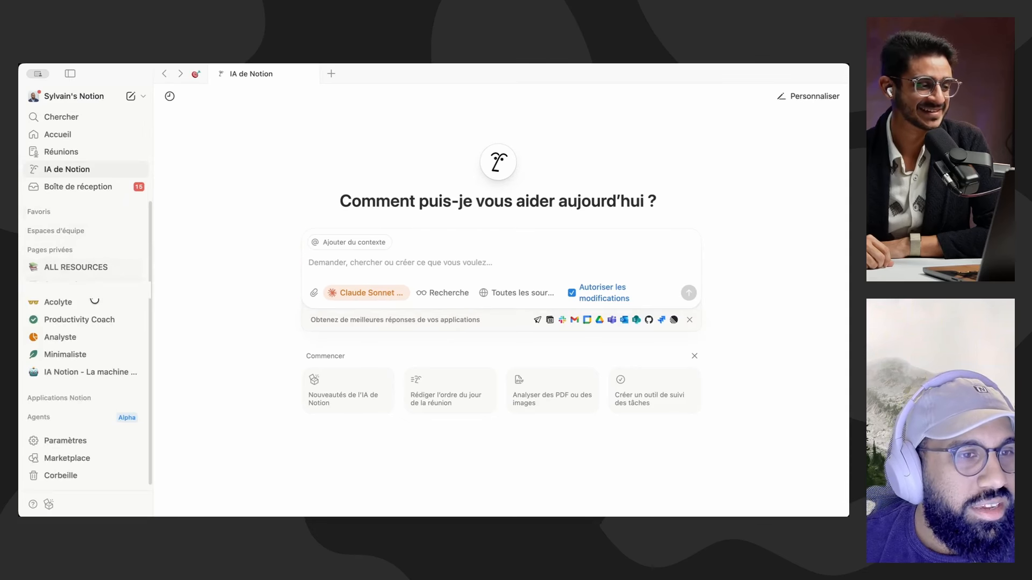
Step: Open the private page IA Notion - La machine pensante, collapse Pages privées and hide the navigation sidebar
left_click(91, 372)
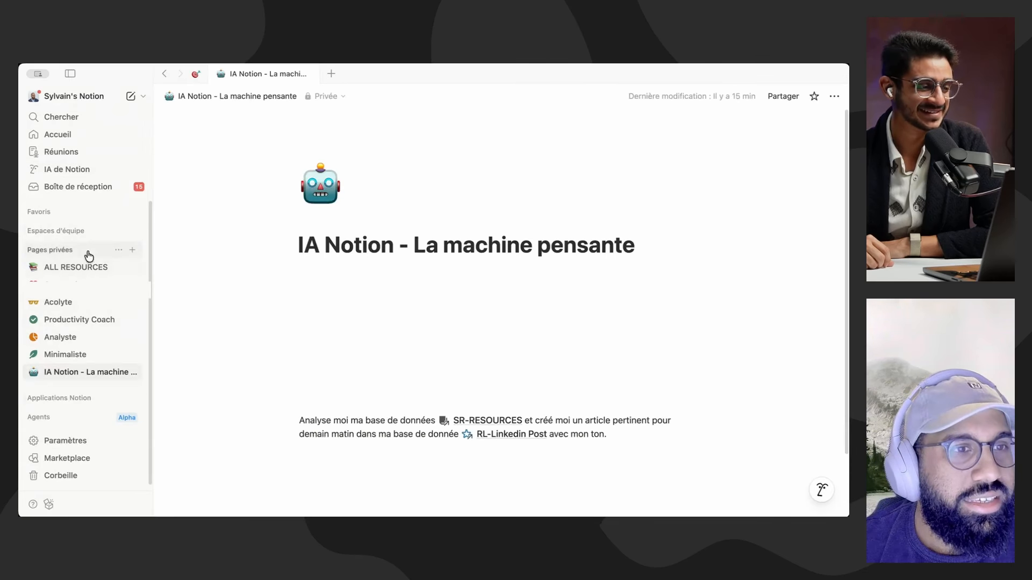
left_click(84, 250)
left_click(461, 299)
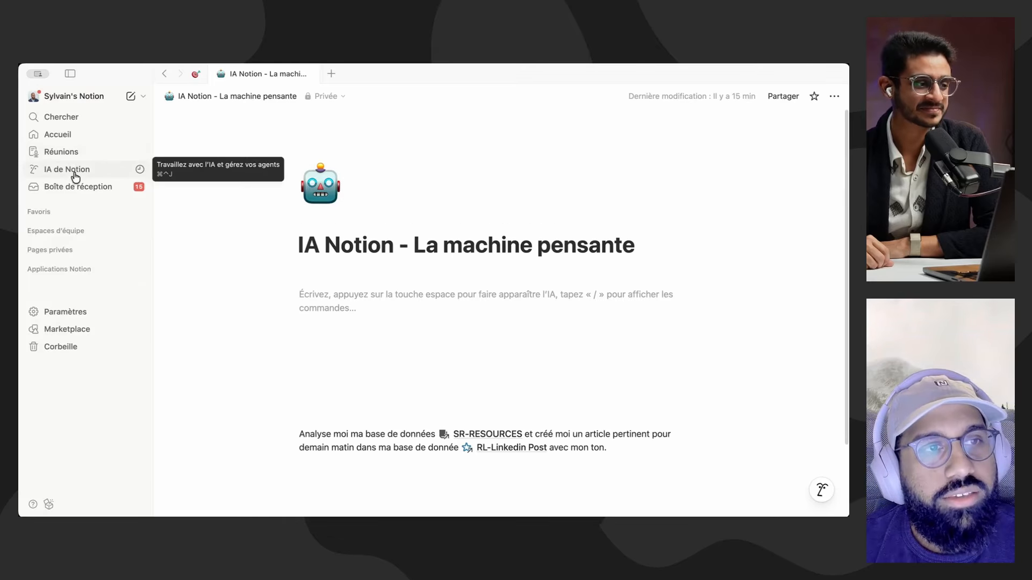
left_click(71, 74)
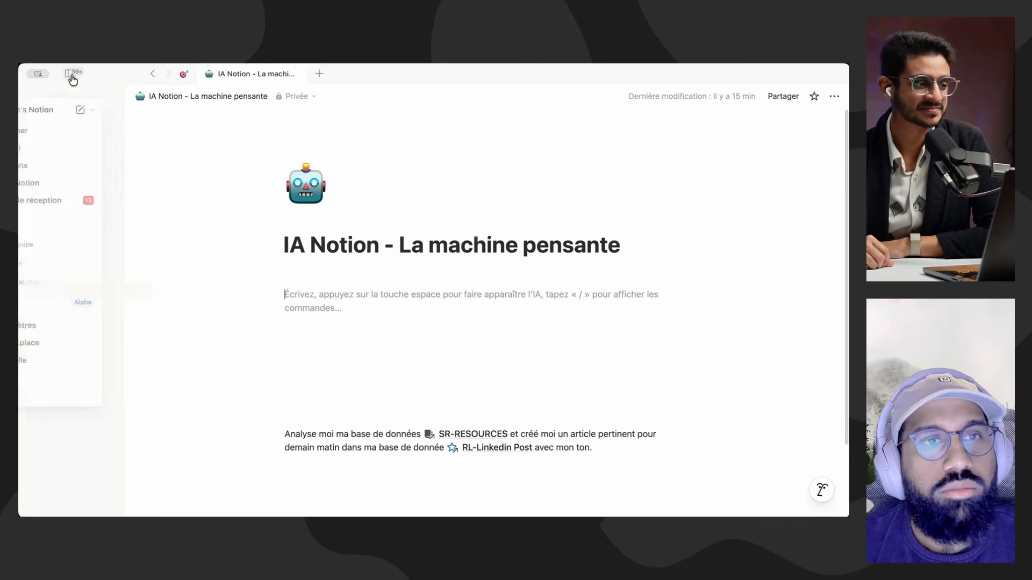
Step: Open an AI chat for this page, try the Flottant display mode and switch it back to Barre latérale
left_click(820, 498)
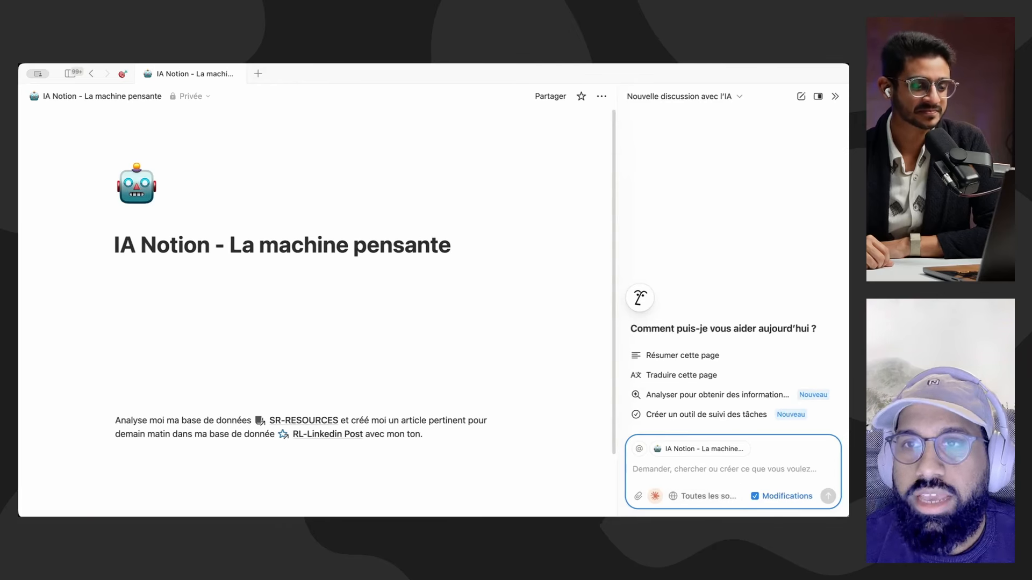
left_click(821, 95)
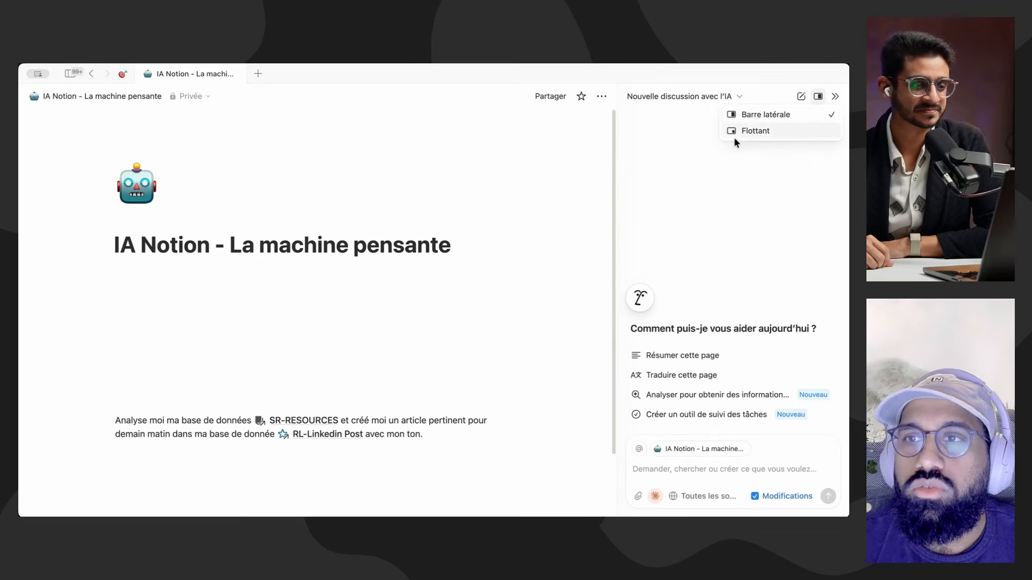
left_click(753, 131)
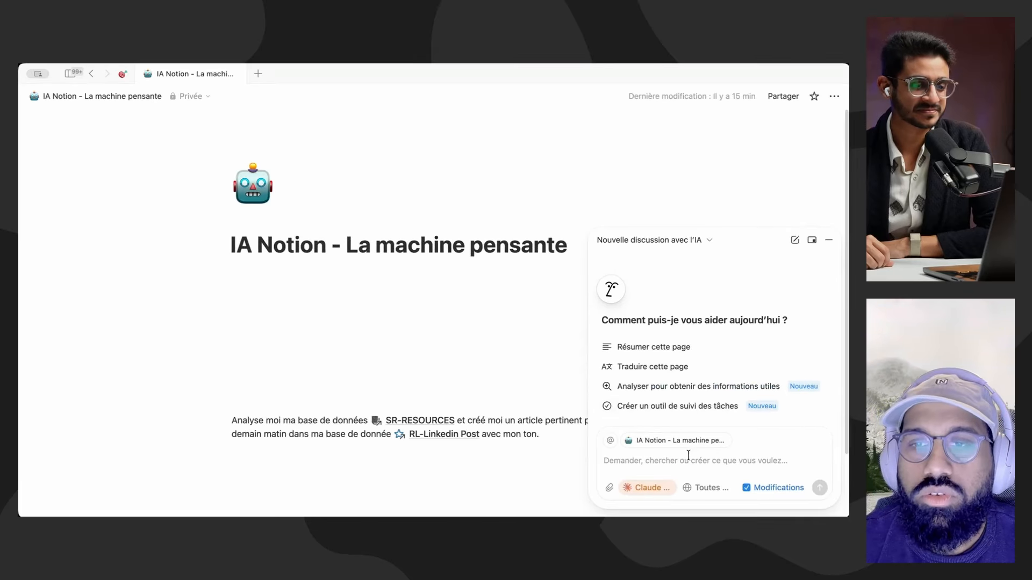
left_click(811, 239)
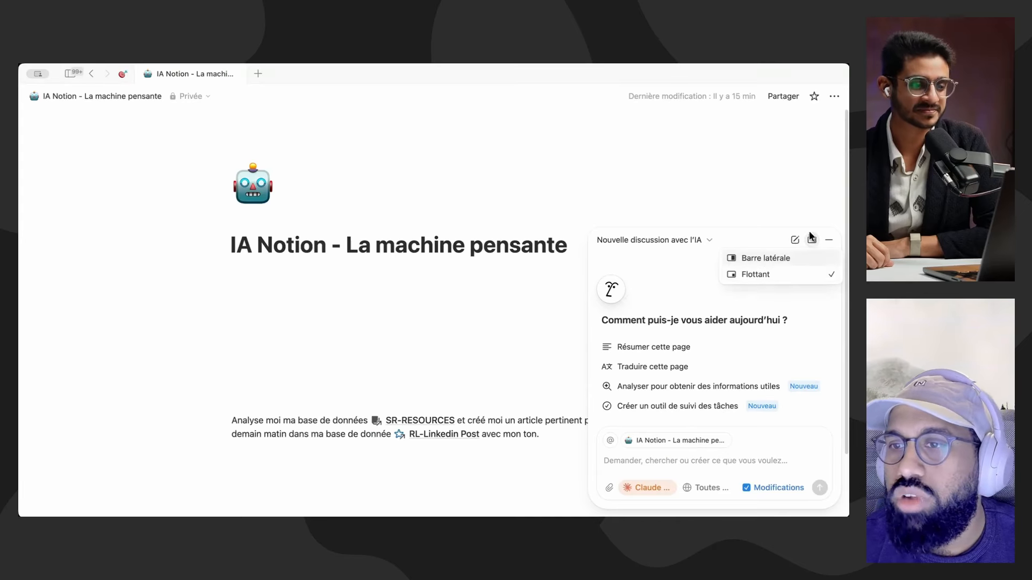
left_click(806, 267)
Step: Ask the AI to create a CRM system directly on this page for keeping control of prospects, clients and opportunities
left_click(735, 474)
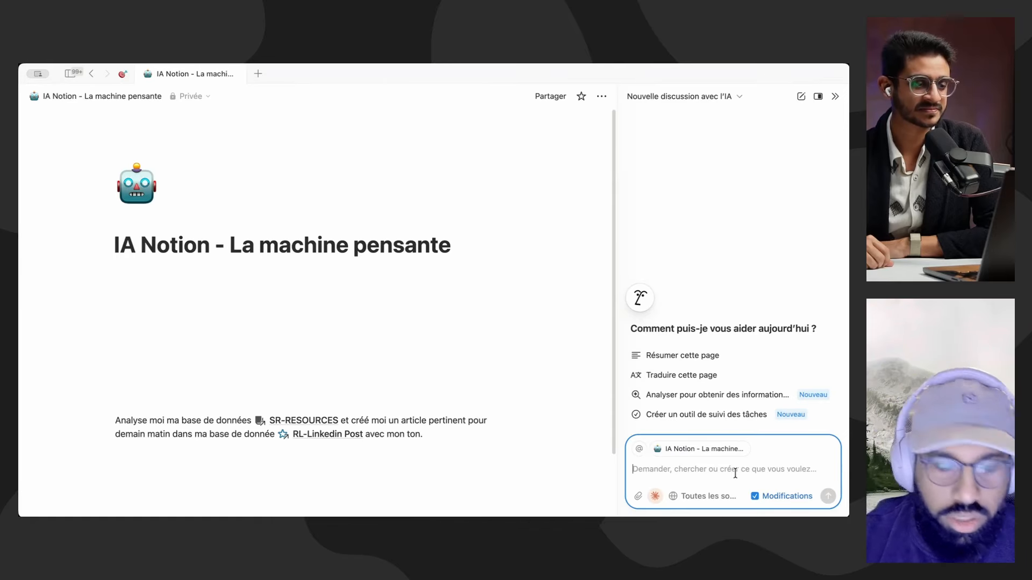
type("Cré")
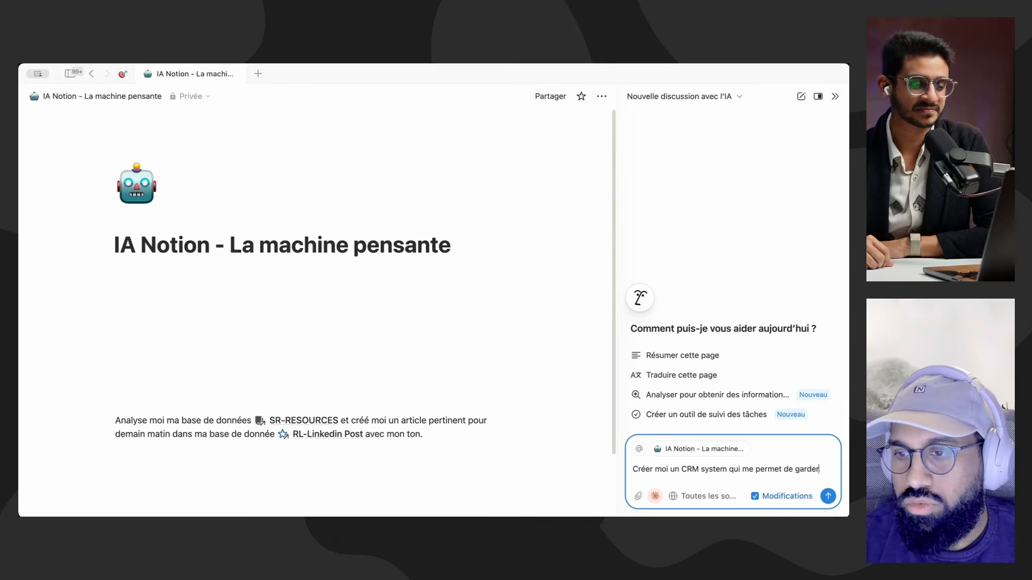
type("le controle sur mes prospects,")
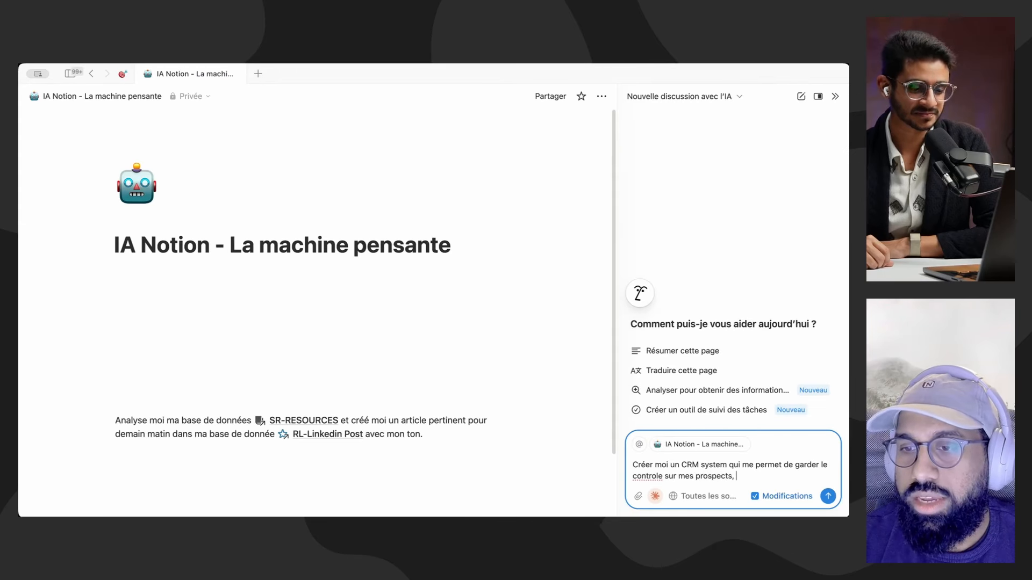
type(" clients et oppo")
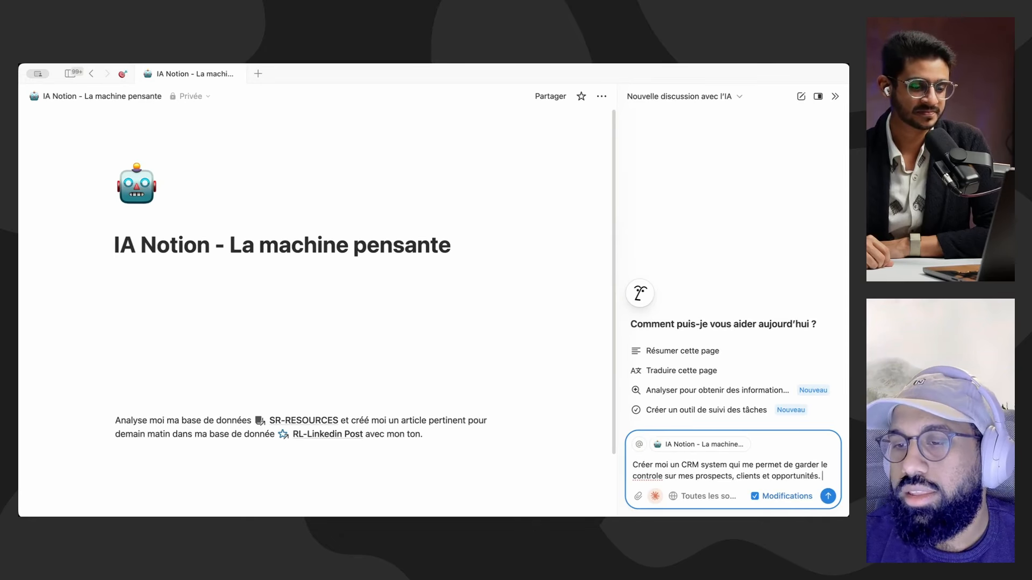
type("rtunités. ")
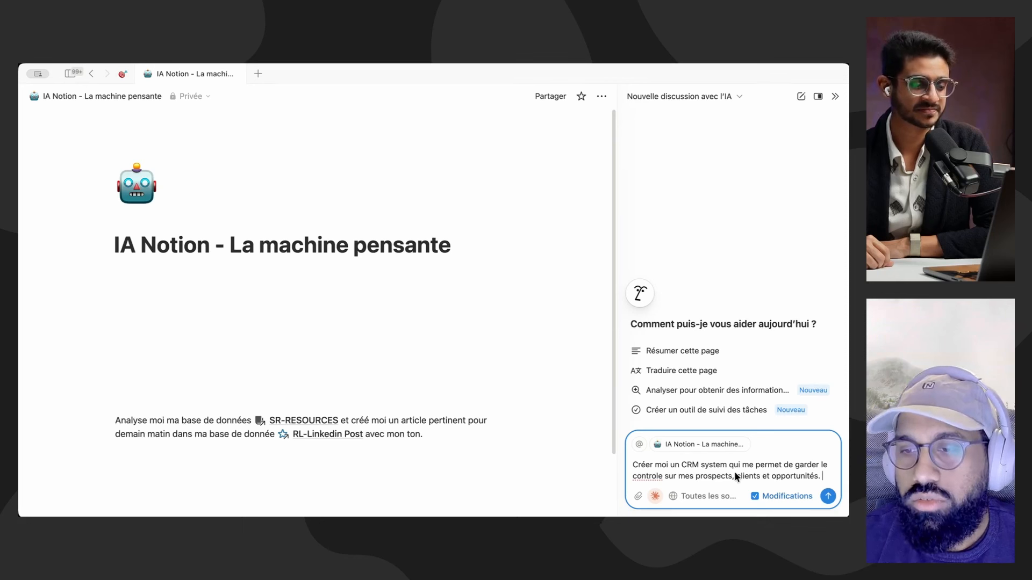
type("TU peux la cré")
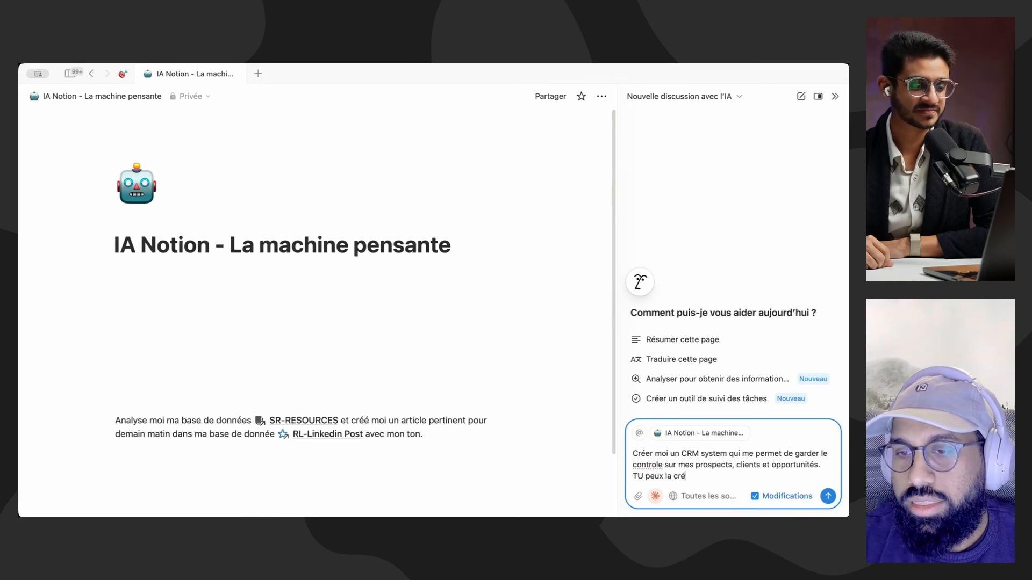
key("BackSpace")
key("BackSpace")
key("BackSpace")
key("BackSpace")
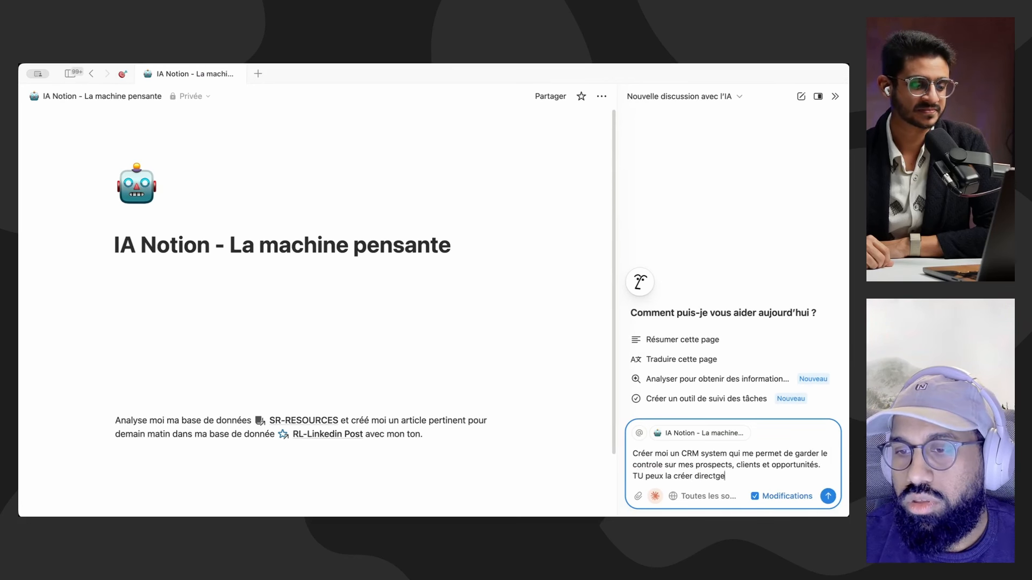
type("nt sur cette page.")
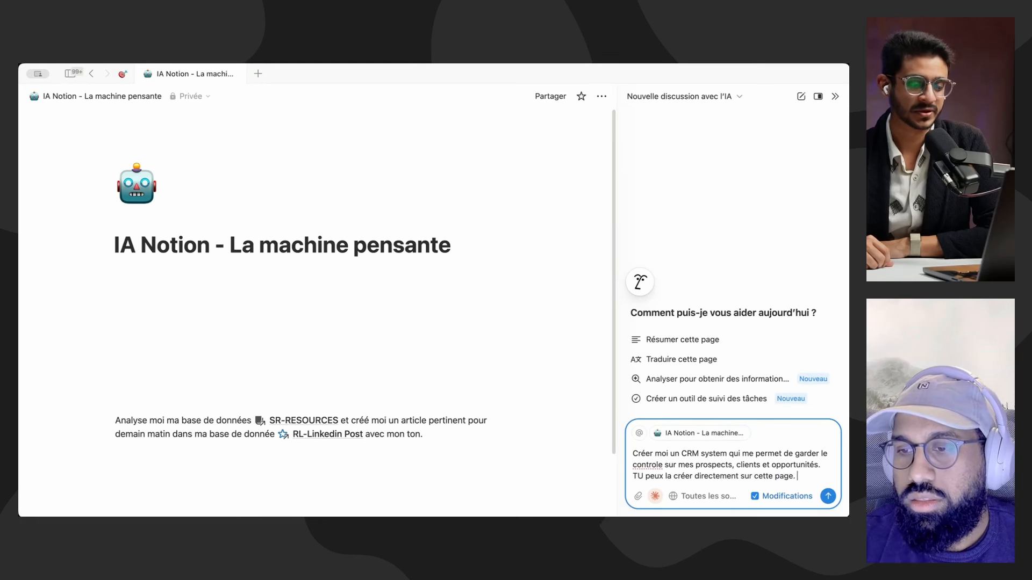
key("Return")
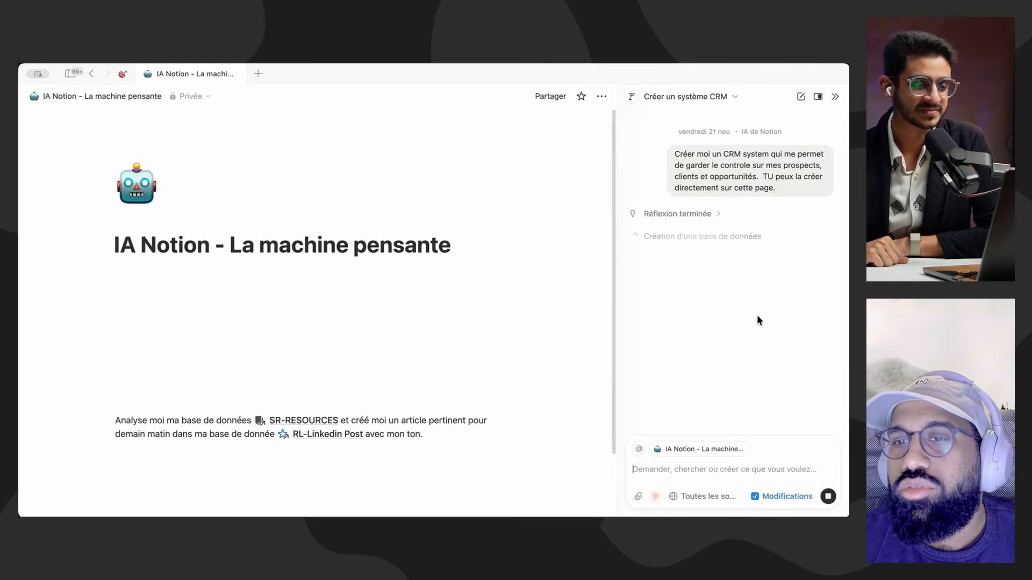
Step: Follow the AI's reasoning and the properties it defines for the CRM databases while it builds them
left_click(697, 214)
scroll(668, 237, "down", 1)
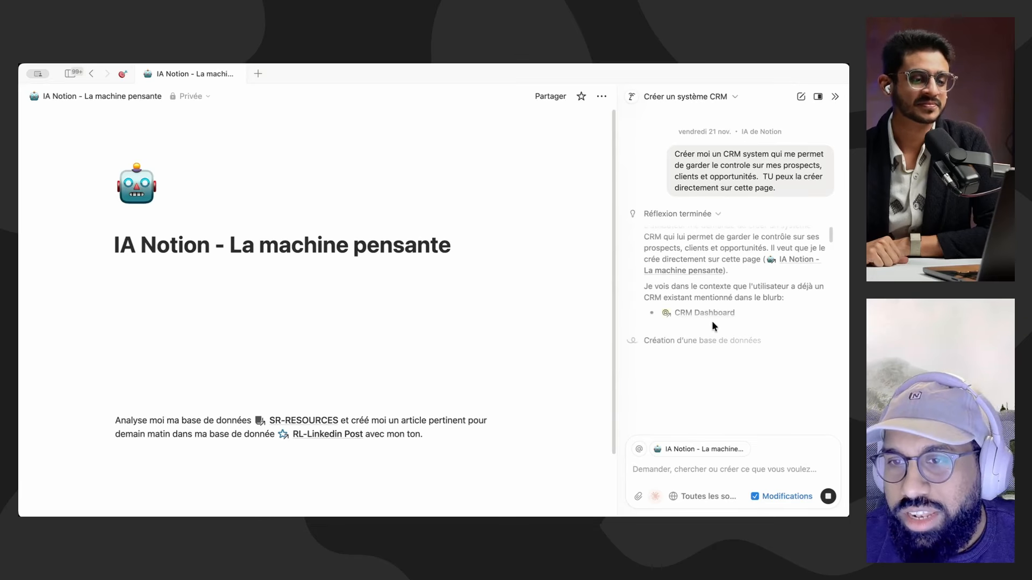
scroll(711, 316, "down", 1)
scroll(704, 303, "down", 1)
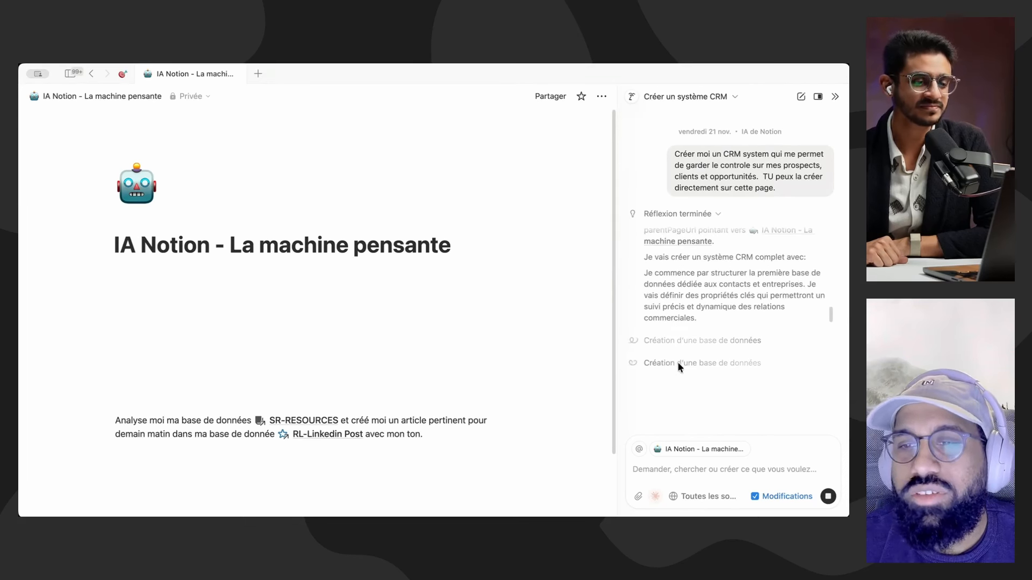
left_click(371, 296)
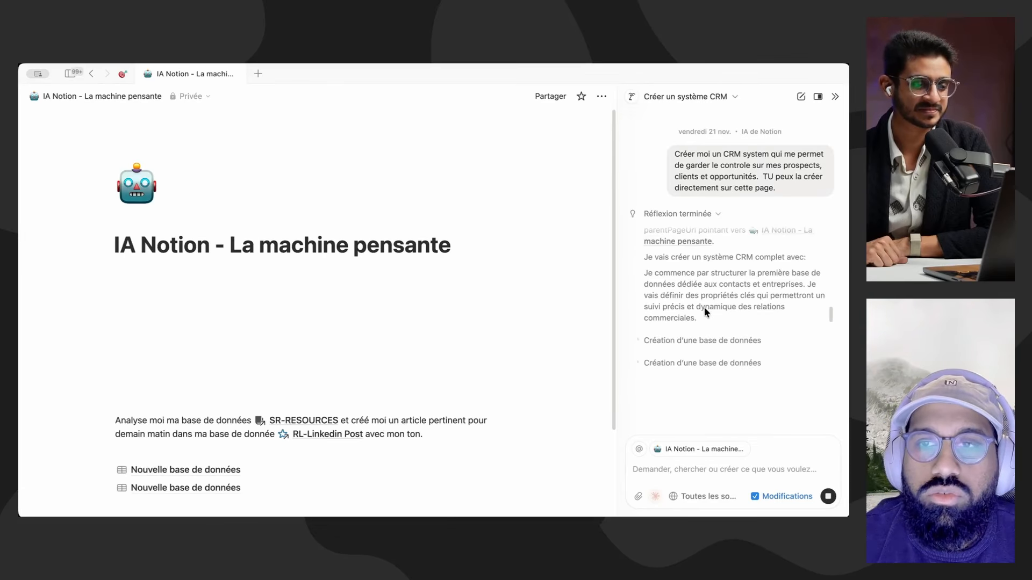
scroll(541, 385, "down", 2)
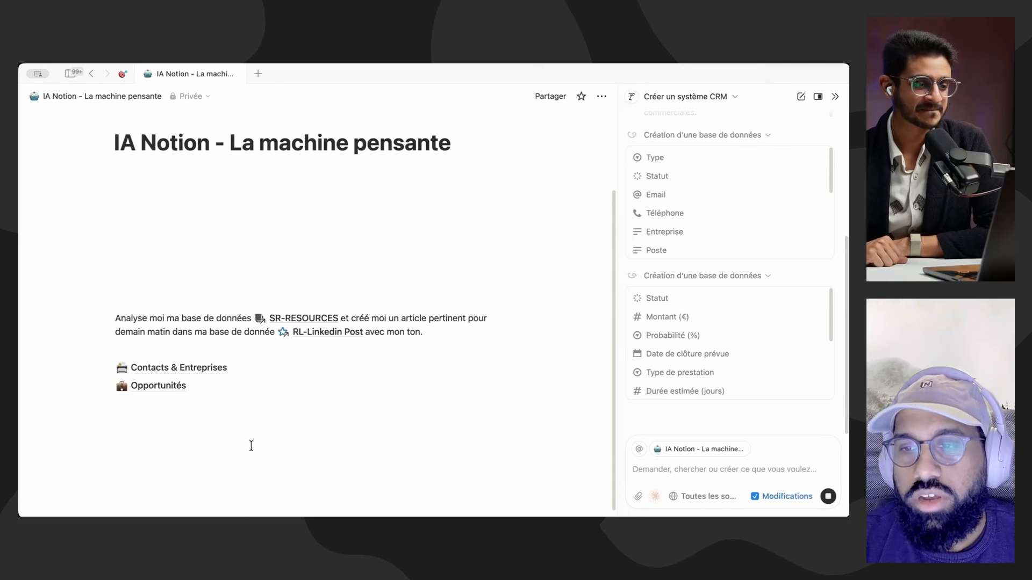
Step: Read the AI's CRM report, including its critical points, recommended decision, action plan and follow-up indicators
scroll(720, 172, "up", 1)
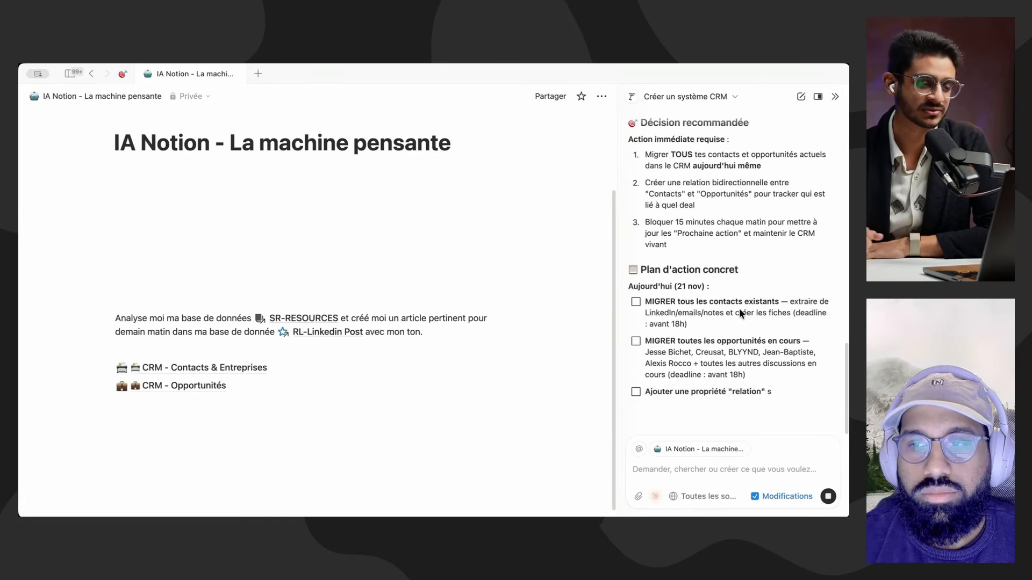
scroll(757, 315, "up", 5)
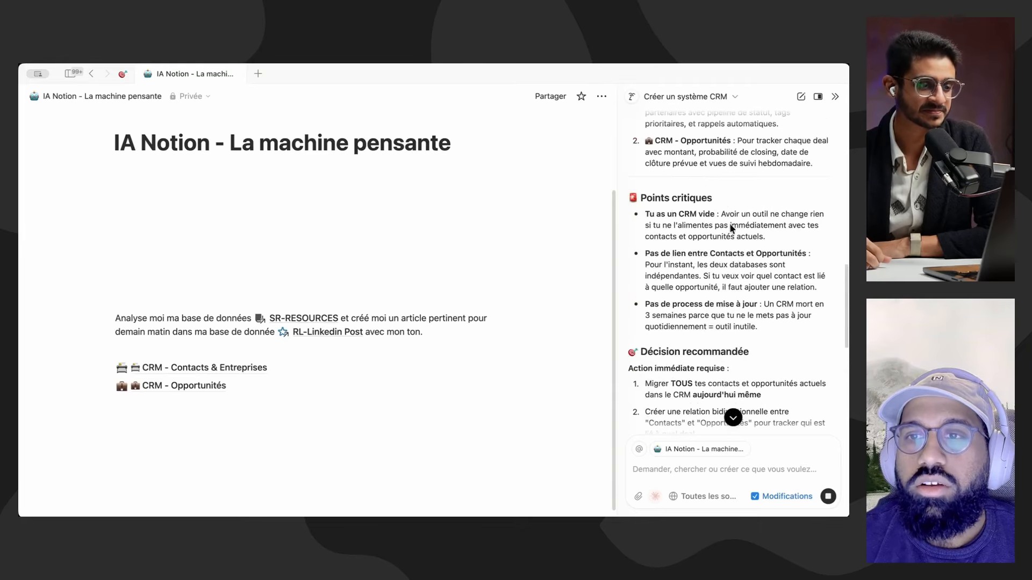
scroll(742, 204, "up", 2)
scroll(672, 230, "down", 2)
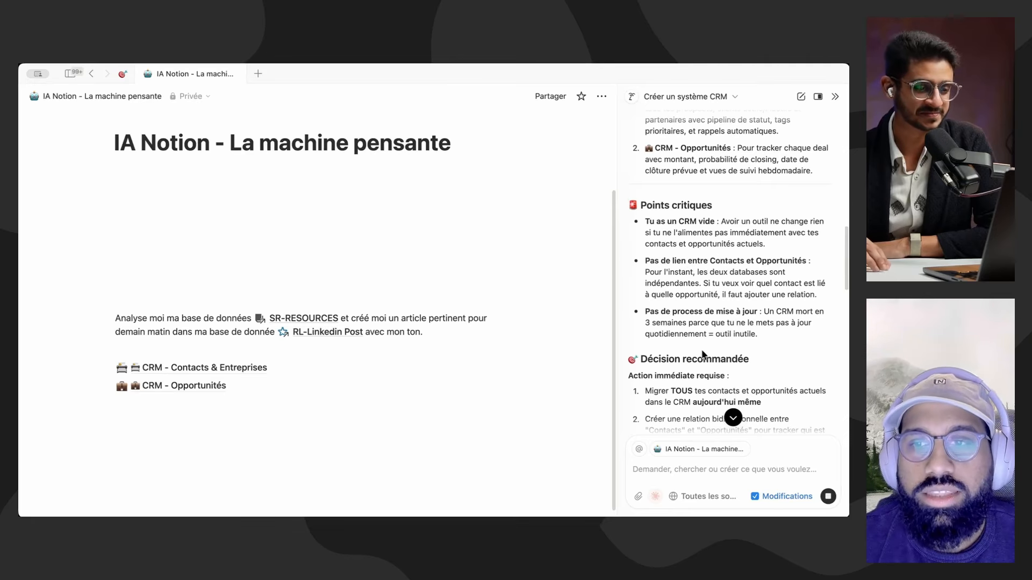
scroll(733, 326, "down", 5)
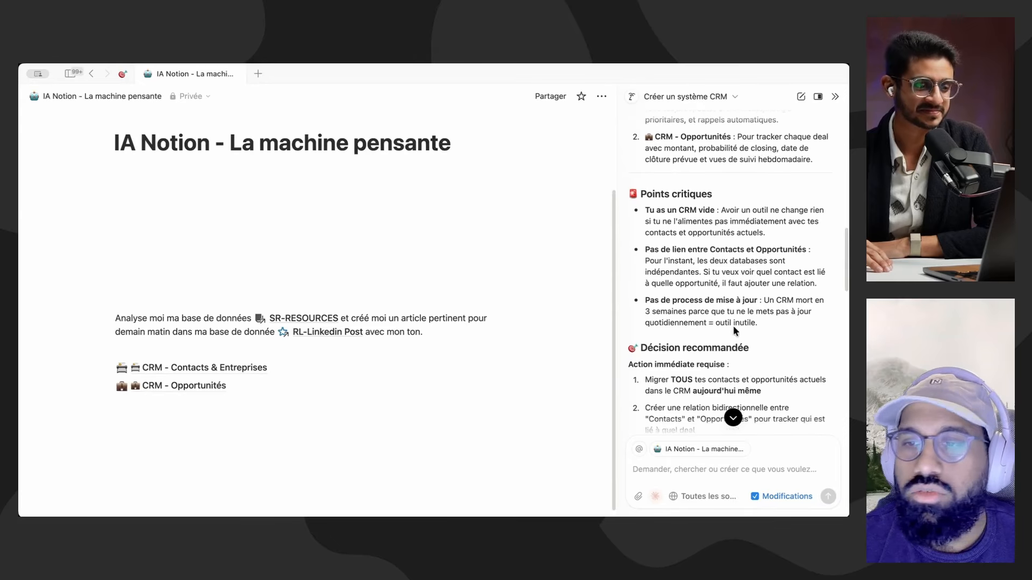
scroll(733, 325, "down", 10)
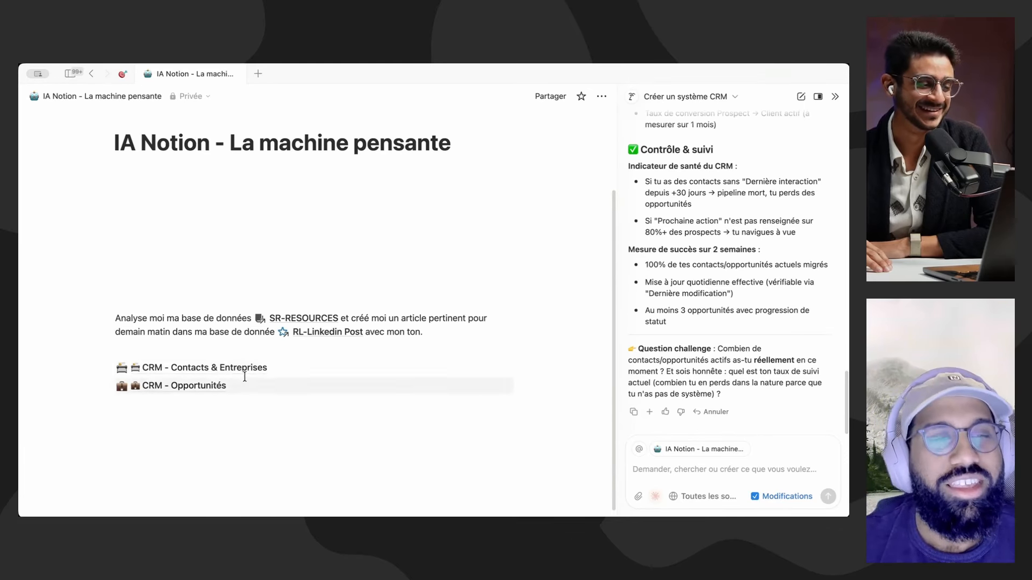
Step: Open the CRM - Contacts & Entreprises database, close the AI chat and compare its Clients actifs and Pipeline views
left_click(223, 370)
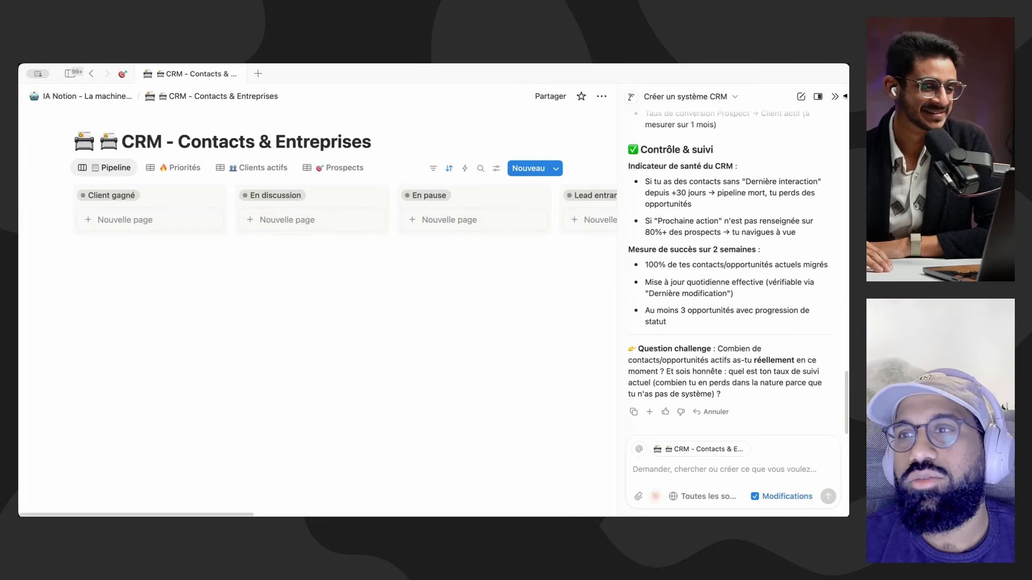
left_click(836, 96)
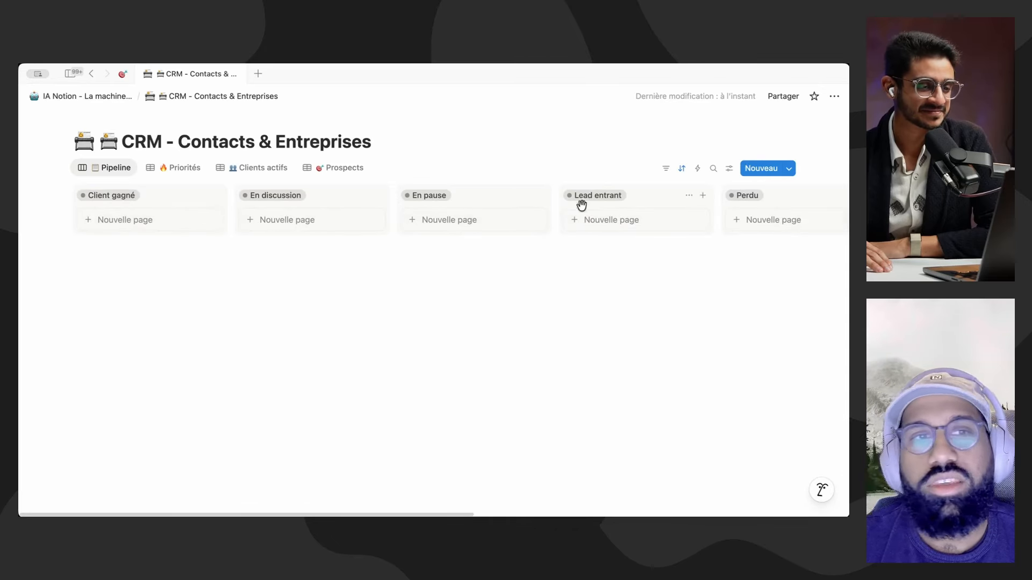
left_click(261, 166)
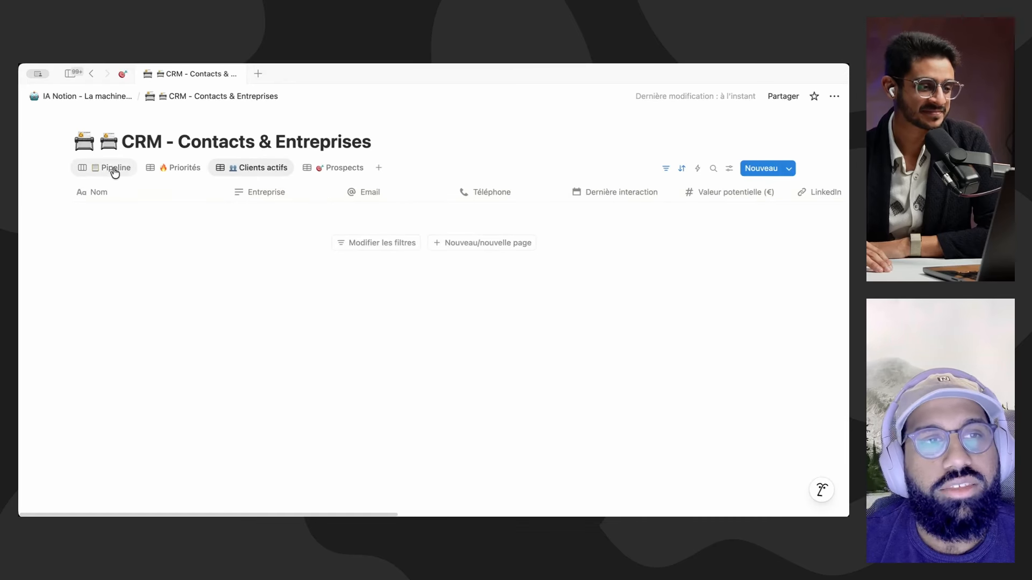
left_click(108, 168)
Step: Add a contact page with the contact's name and Dernière interaction set to 21 novembre 2025, then return to the Pipeline view
left_click(776, 170)
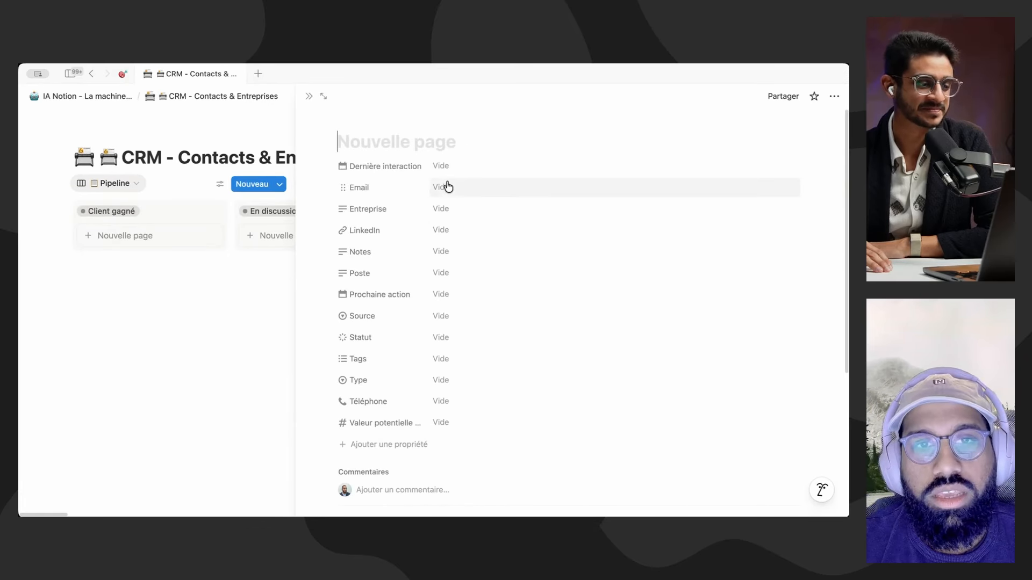
type("Djouz")
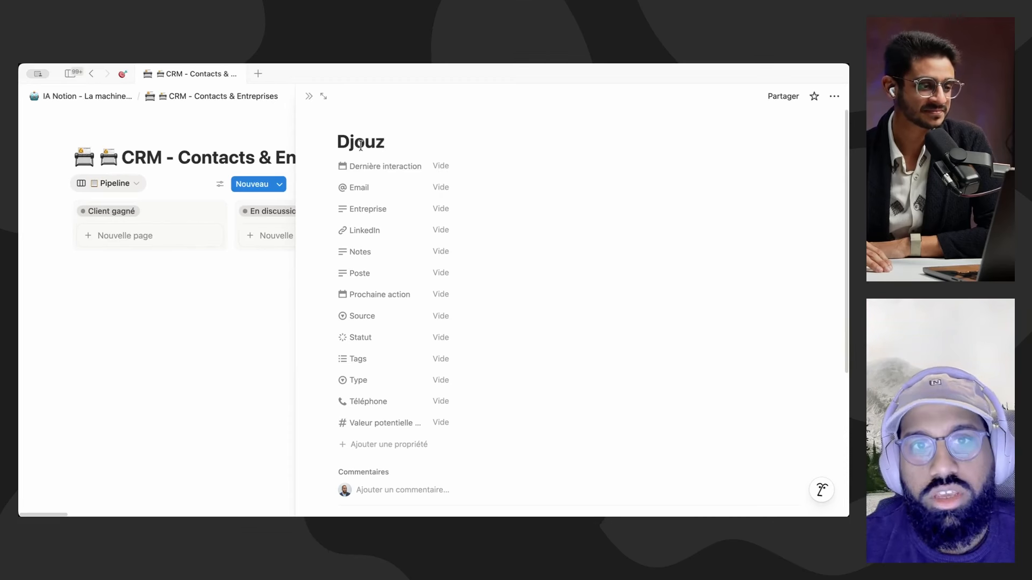
left_click(448, 166)
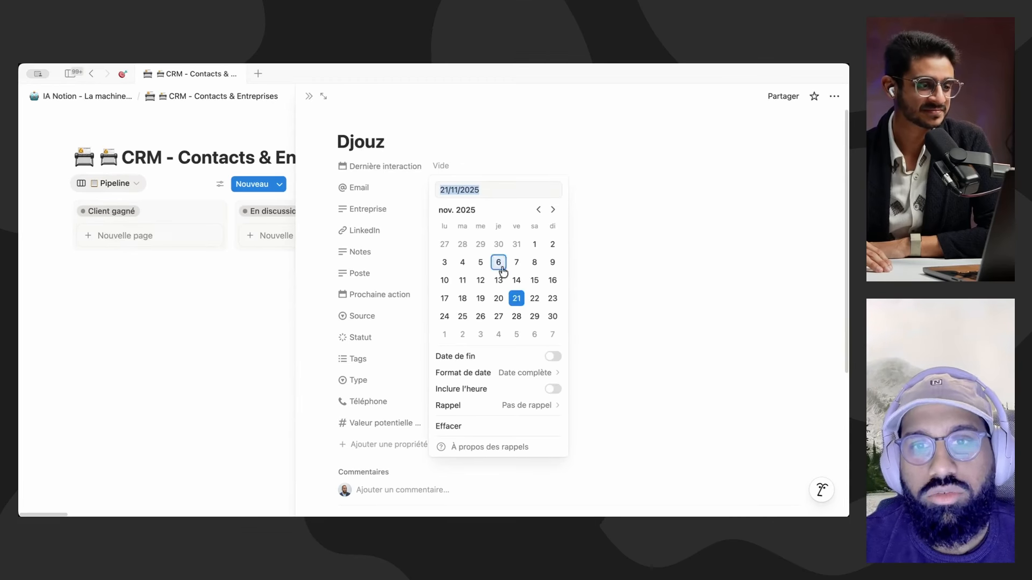
left_click(517, 299)
left_click(516, 140)
left_click(468, 188)
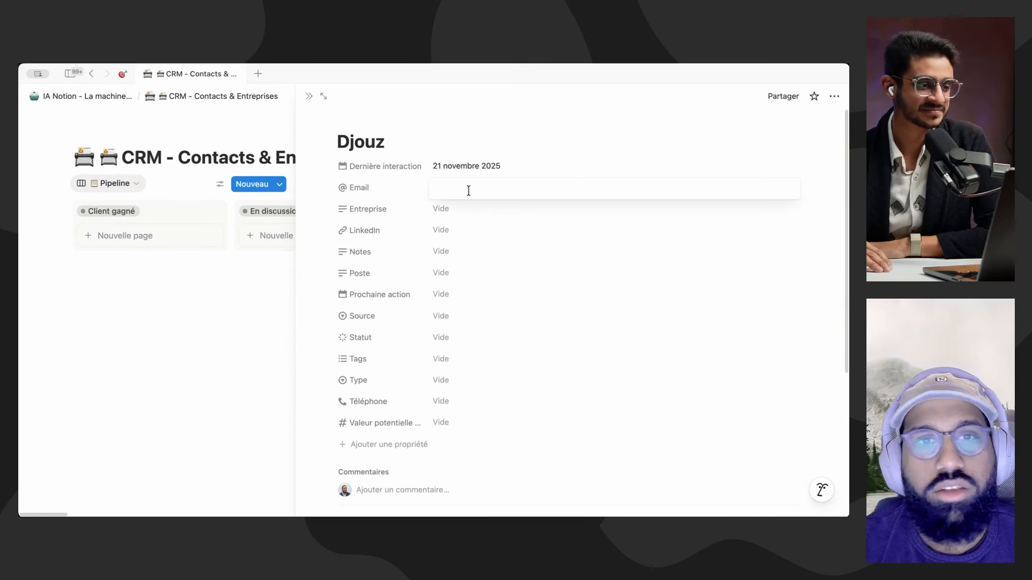
left_click(535, 284)
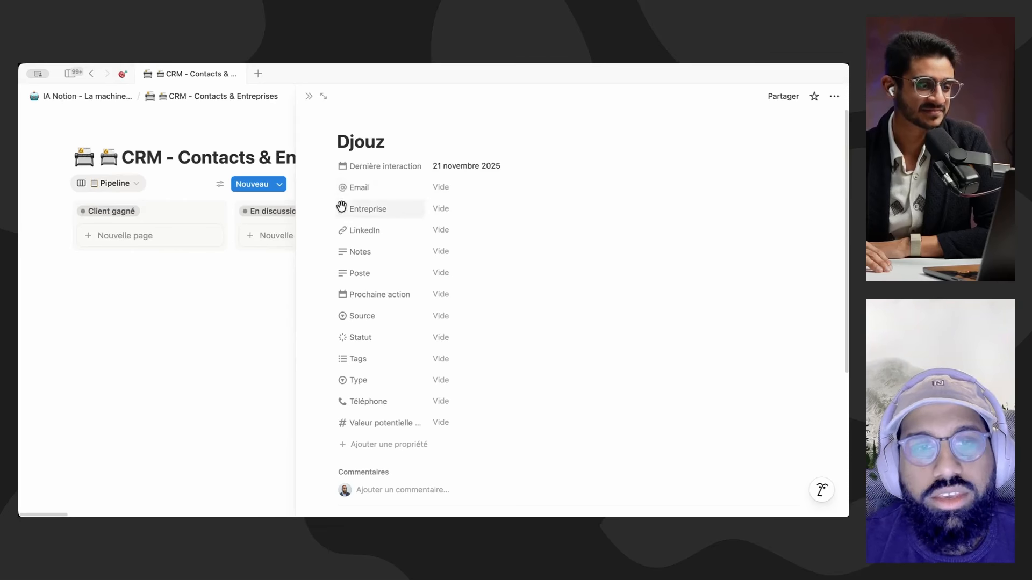
left_click(308, 102)
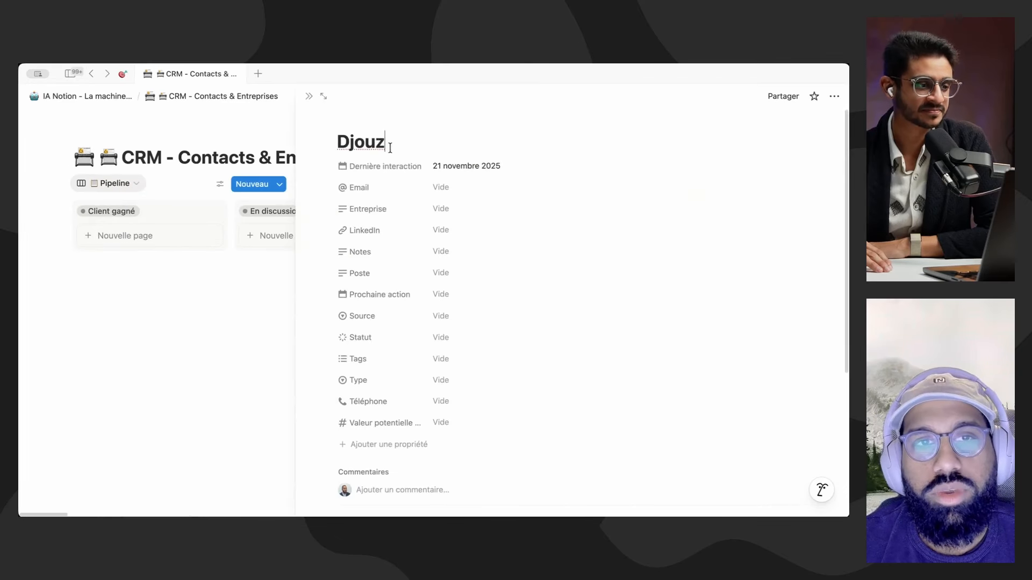
left_click(308, 97)
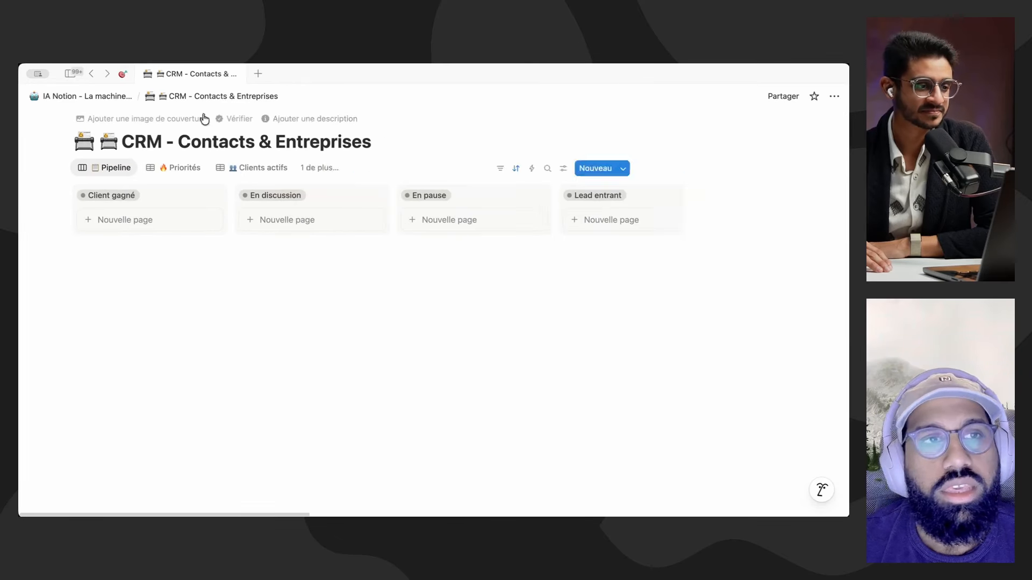
Step: View the CRM - Opportunités database's Pipeline view and return to the IA Notion - La machine pensante page
left_click(122, 97)
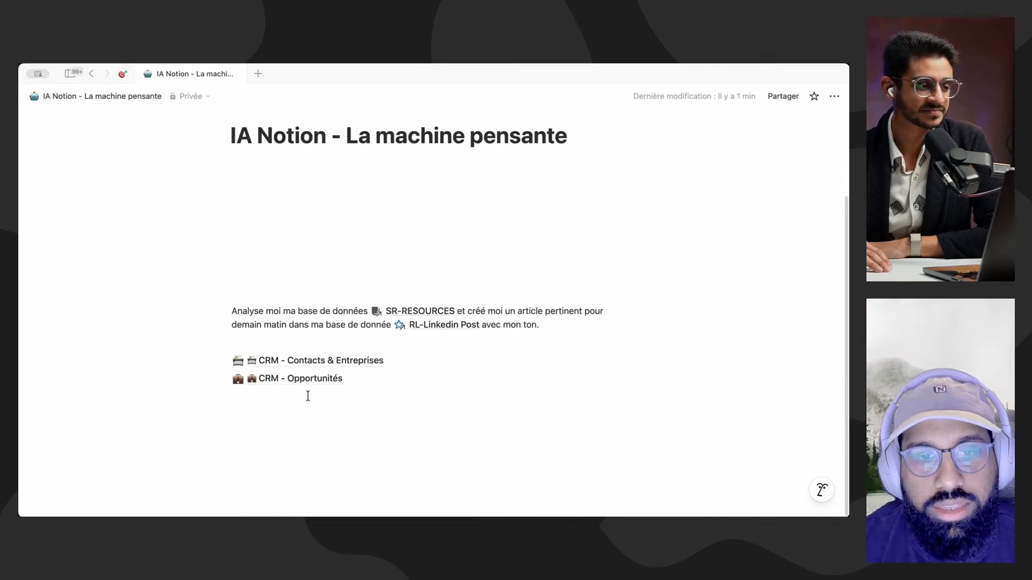
left_click(311, 380)
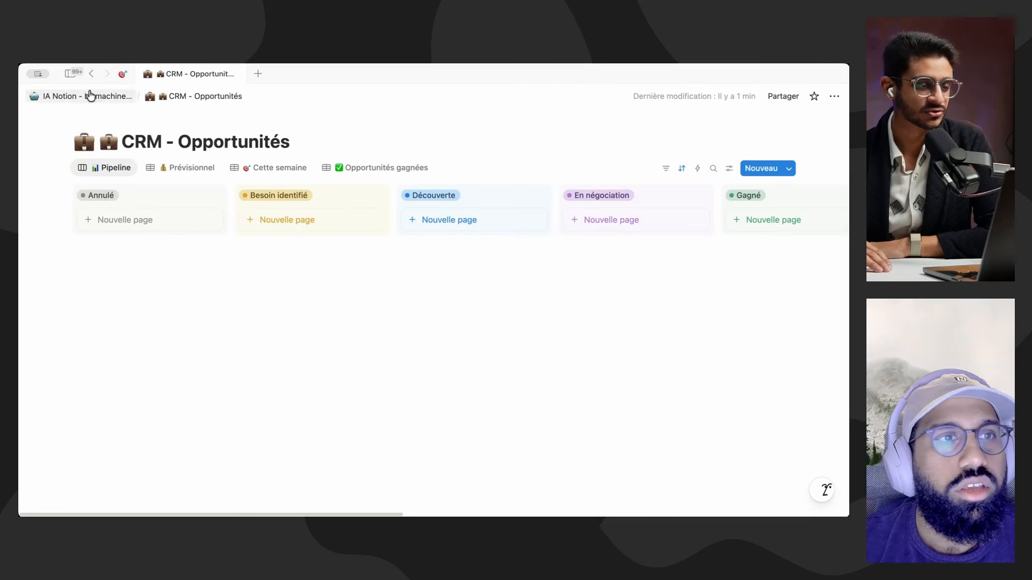
left_click(88, 96)
scroll(437, 366, "down", 2)
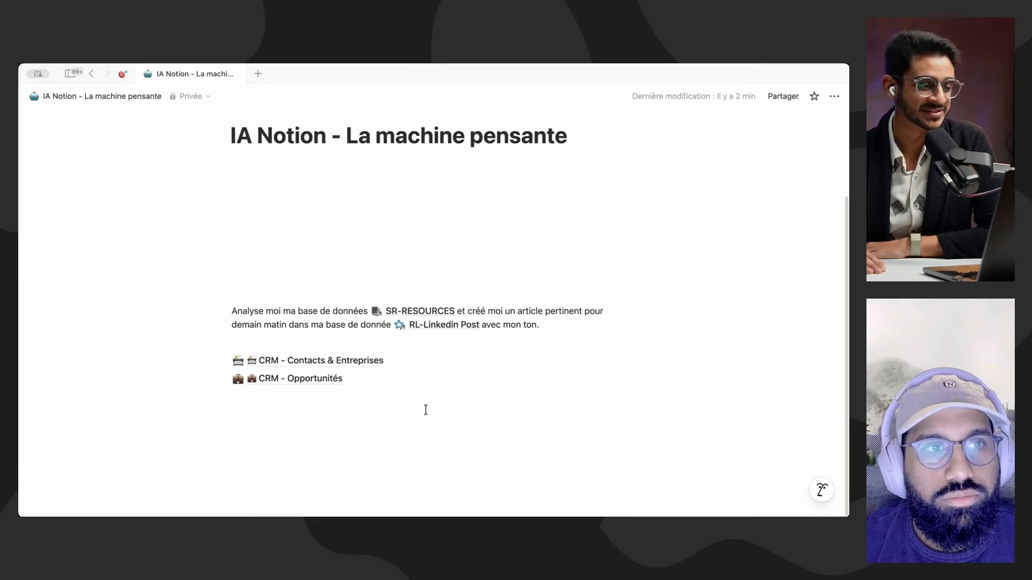
mouse_move(450, 381)
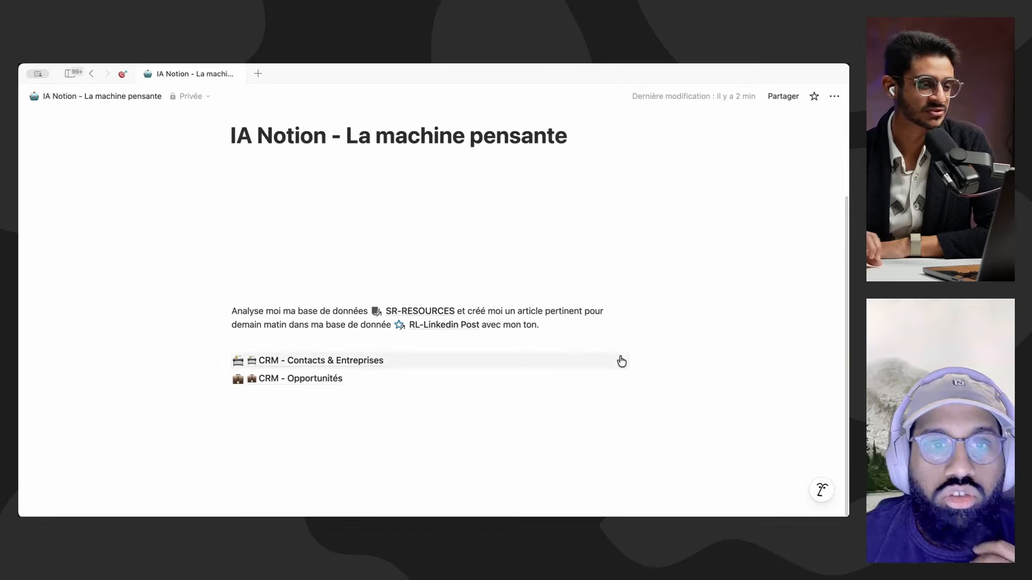
Step: Add an empty line below the two CRM databases and start a new AI discussion for this page
left_click(821, 491)
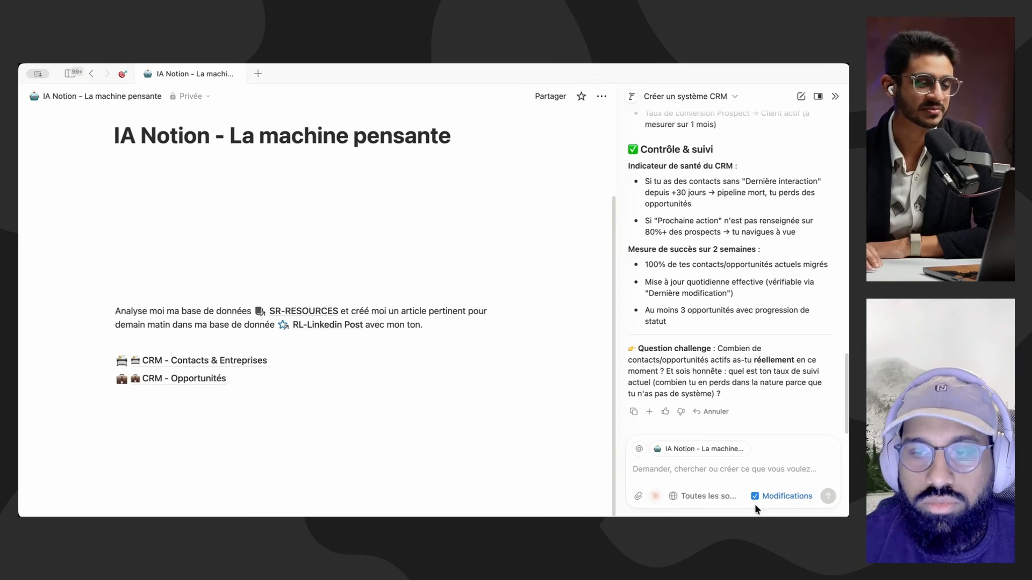
left_click(232, 409)
scroll(236, 424, "down", 1)
key("Return")
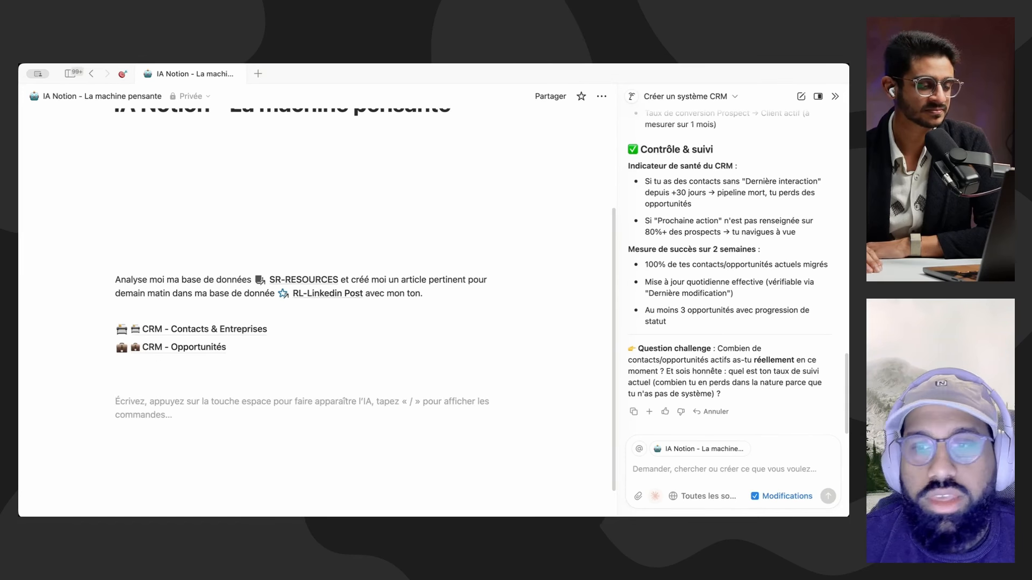
left_click(661, 97)
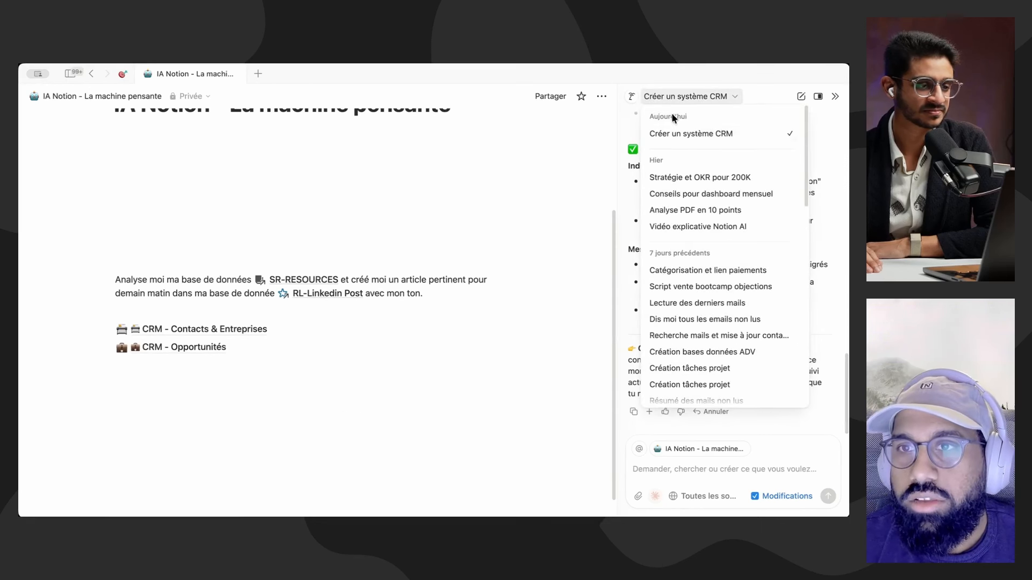
left_click(800, 97)
left_click(801, 97)
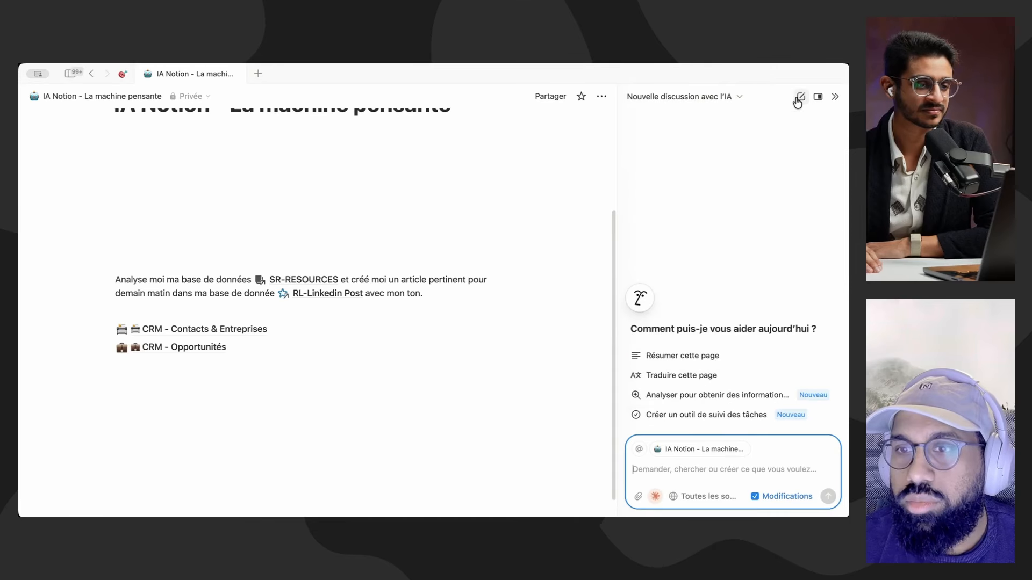
left_click(708, 497)
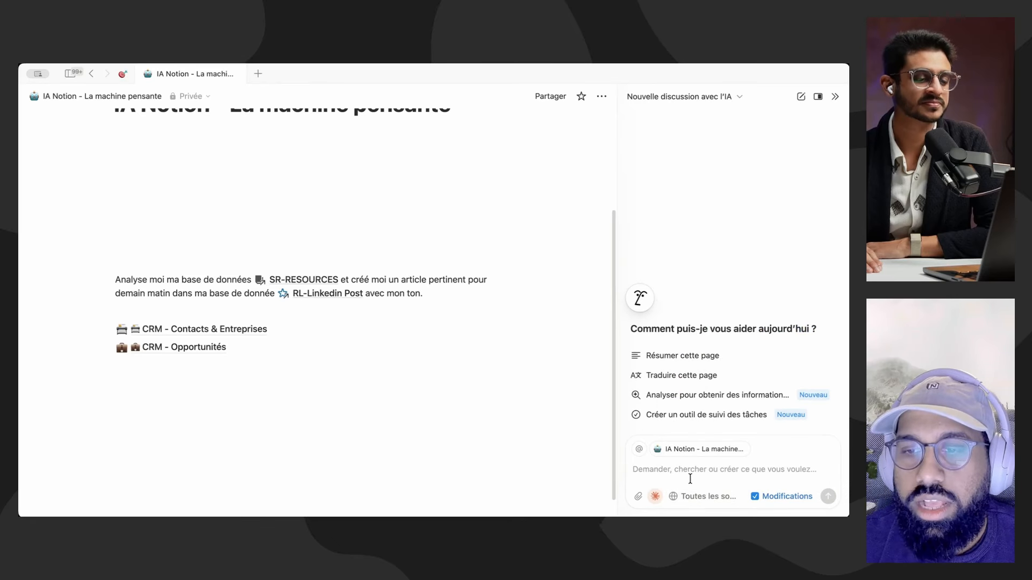
Step: Draft an AI prompt in French, as Apple's CMO, requesting a database for tracking competitors and asking for the link
left_click(690, 479)
type("Je suis le CMO d'apple")
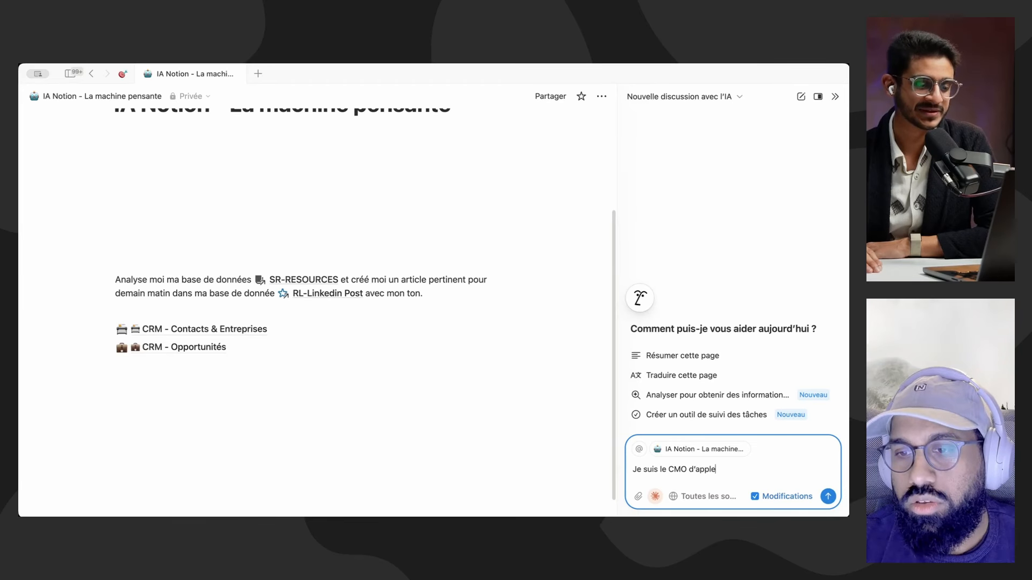
type("ue tu me")
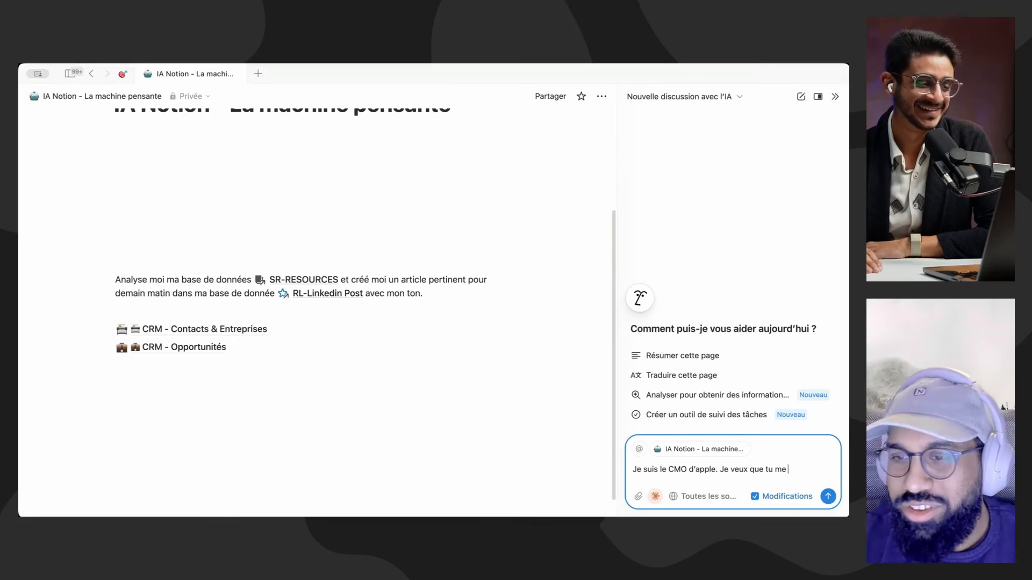
type(" conbst")
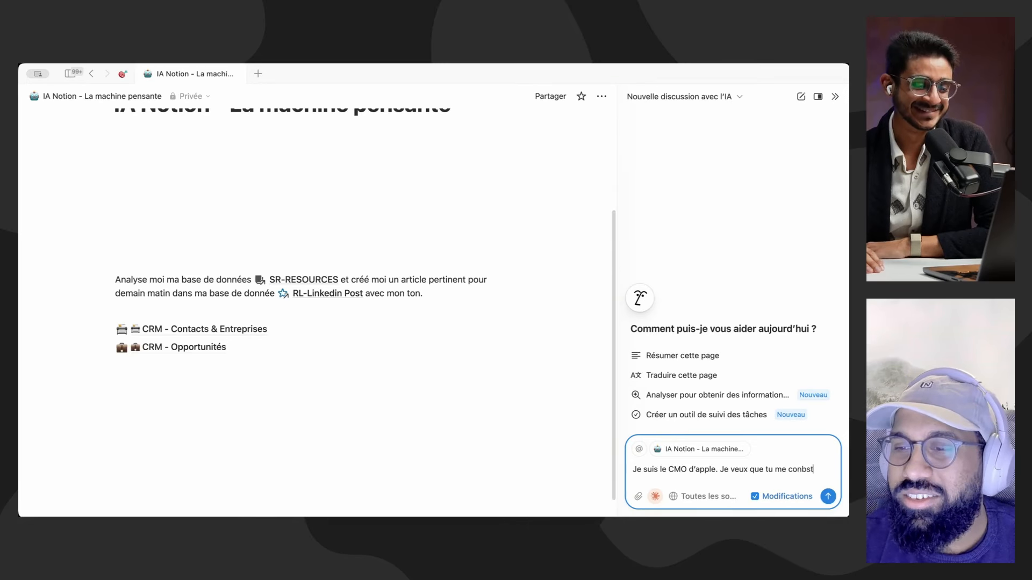
key("BackSpace")
key("BackSpace")
key("BackSpace")
type("struise")
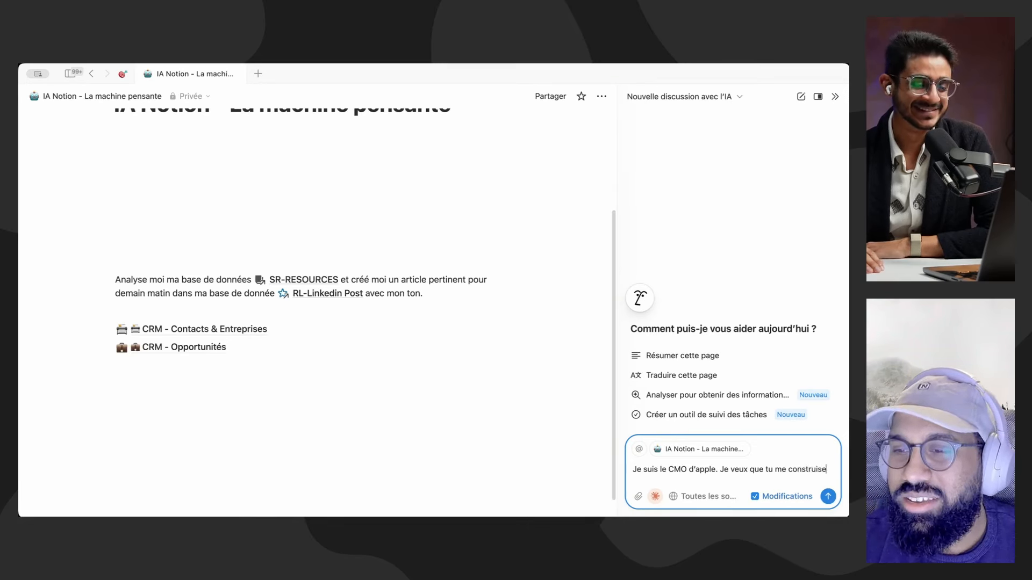
type("s ne")
key("BackSpace")
key("BackSpace")
type("une")
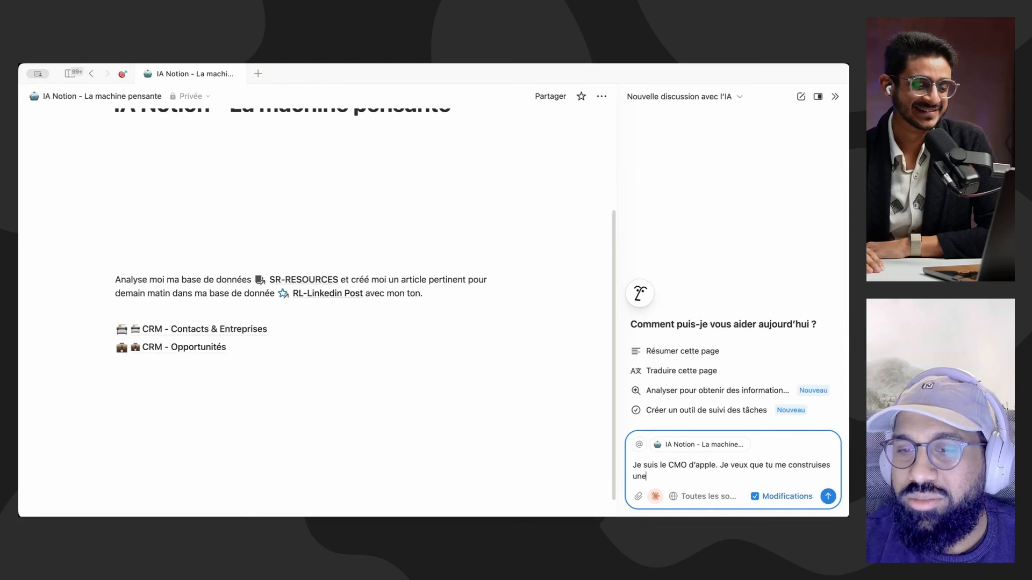
type(" base de donéne où je peux suivre mes competitor")
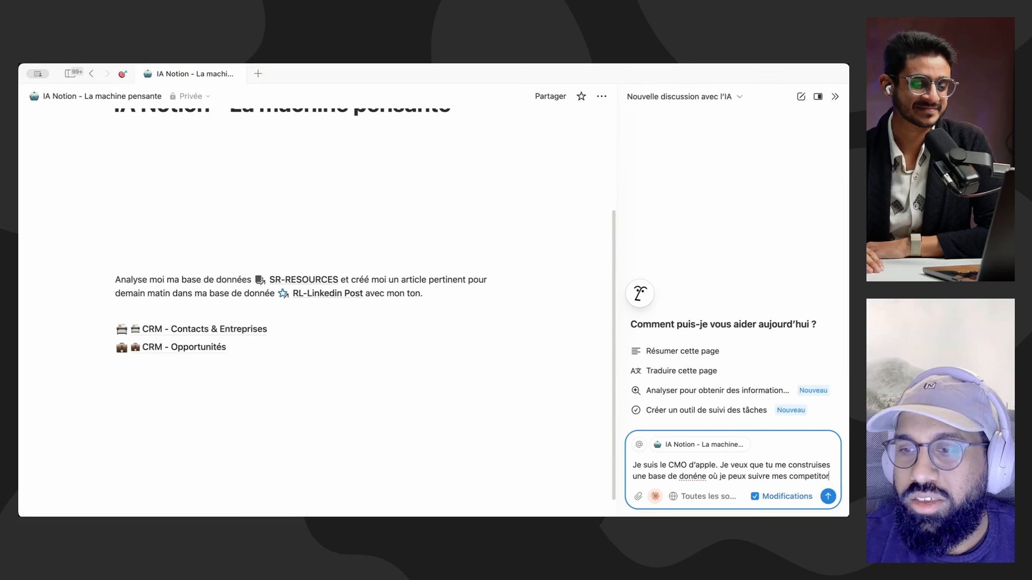
type("s. Donne ")
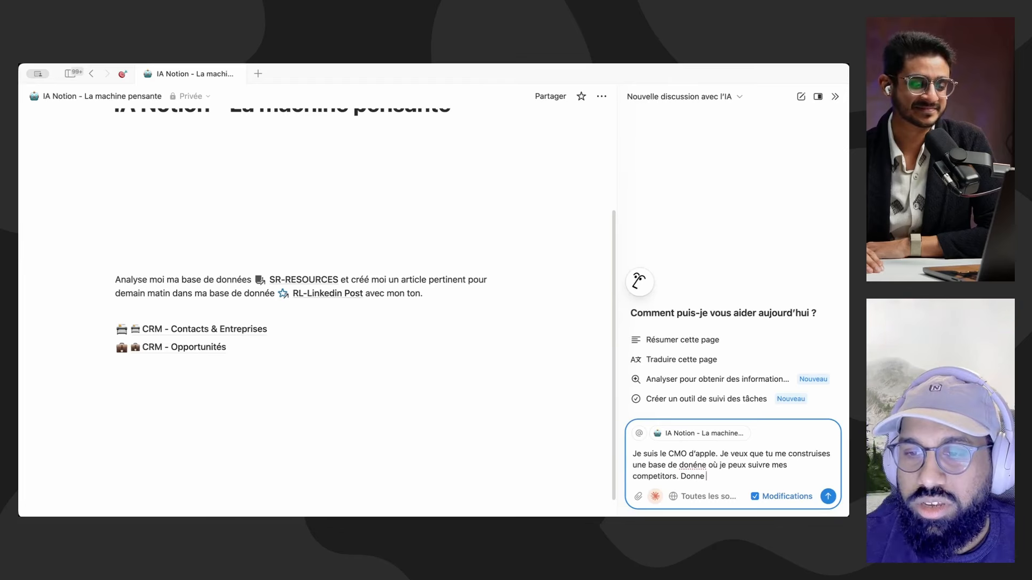
type("moi le lien")
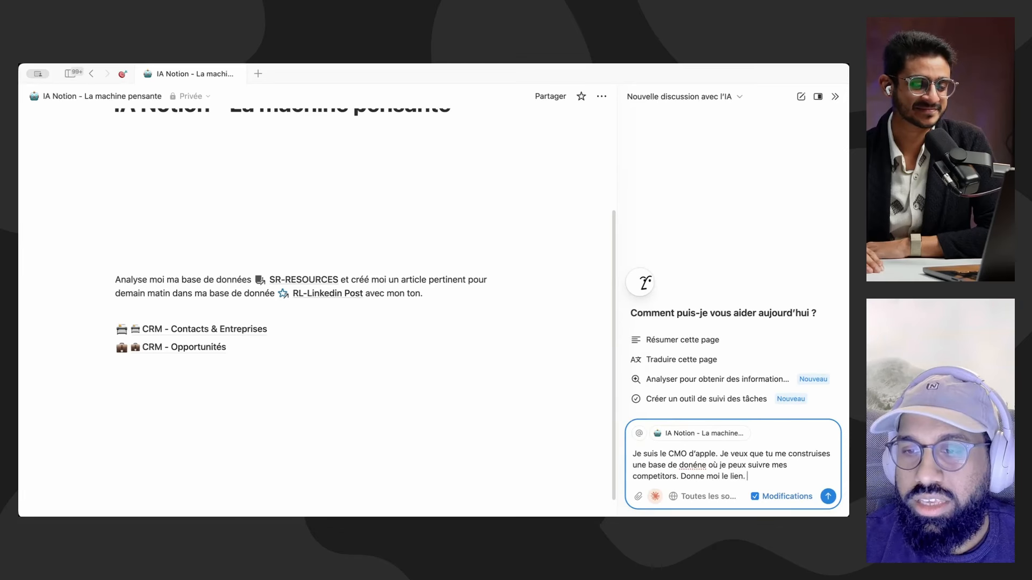
type(". Et je ne veux que 10 competitors.")
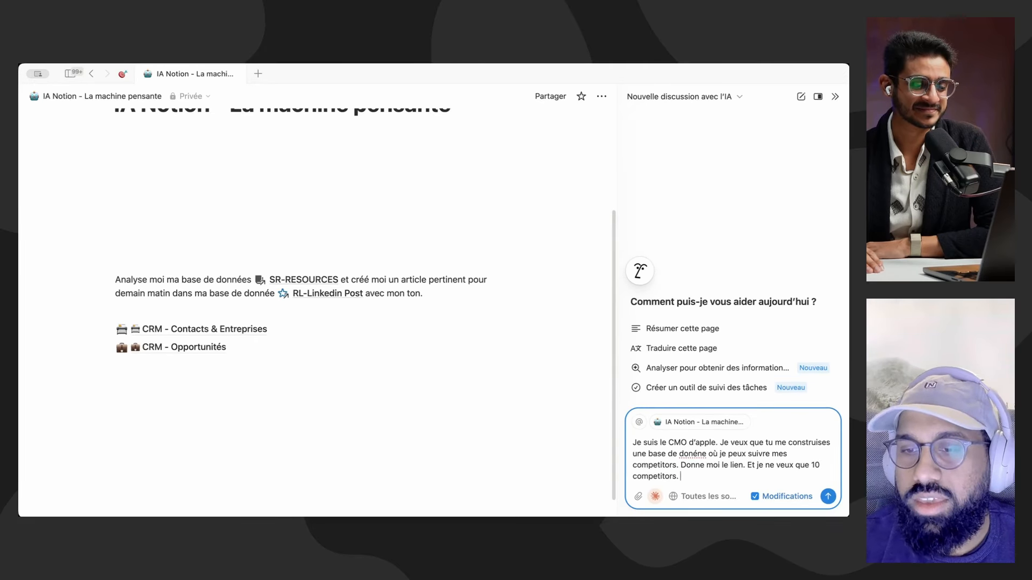
Step: Finish the prompt by asking for only 10 competitors alternative to Apple, with their links in the database, and send it
left_click(702, 496)
left_click(696, 475)
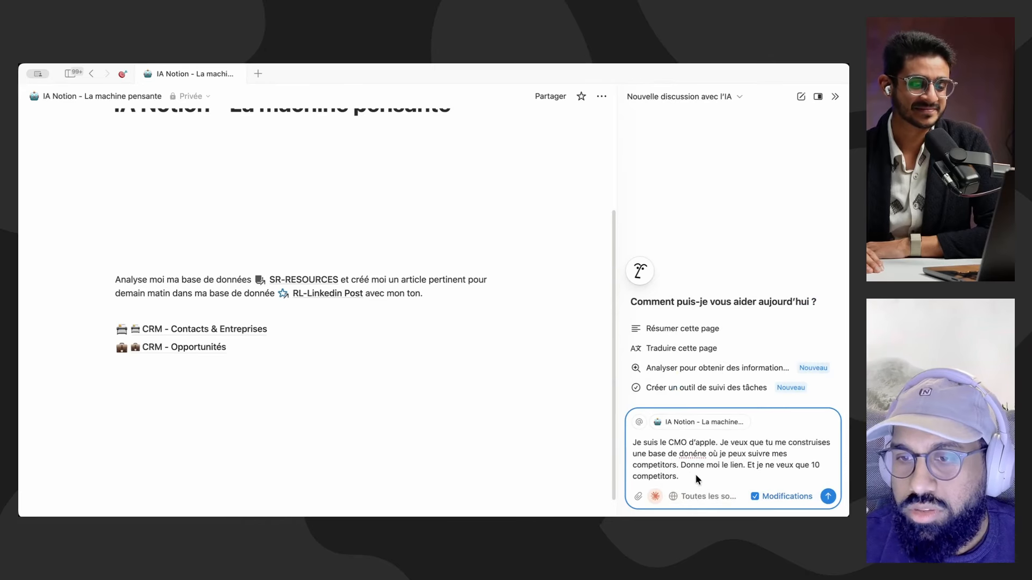
type("ors.")
key("BackSpace")
type("su")
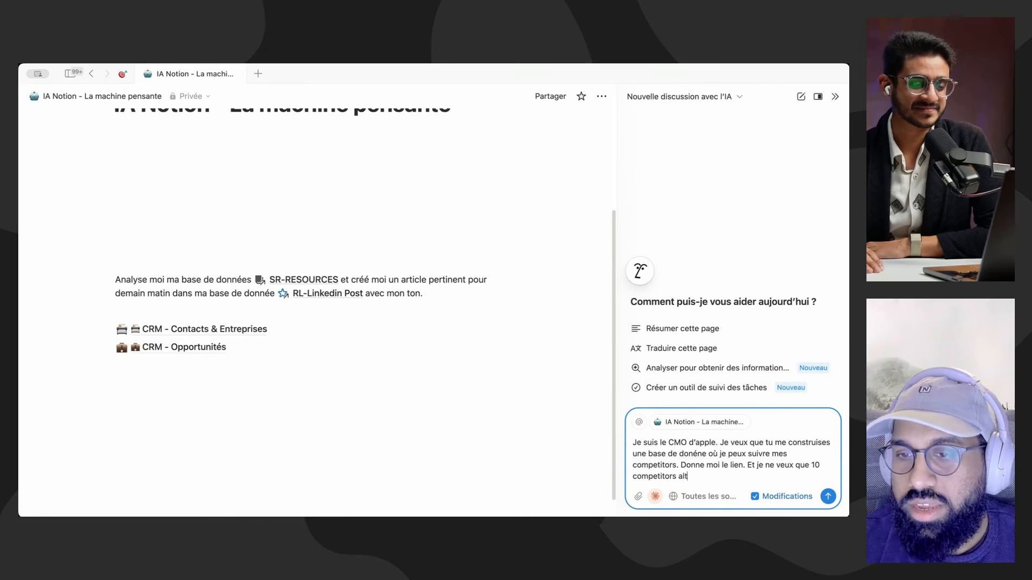
type("ternatif sur ")
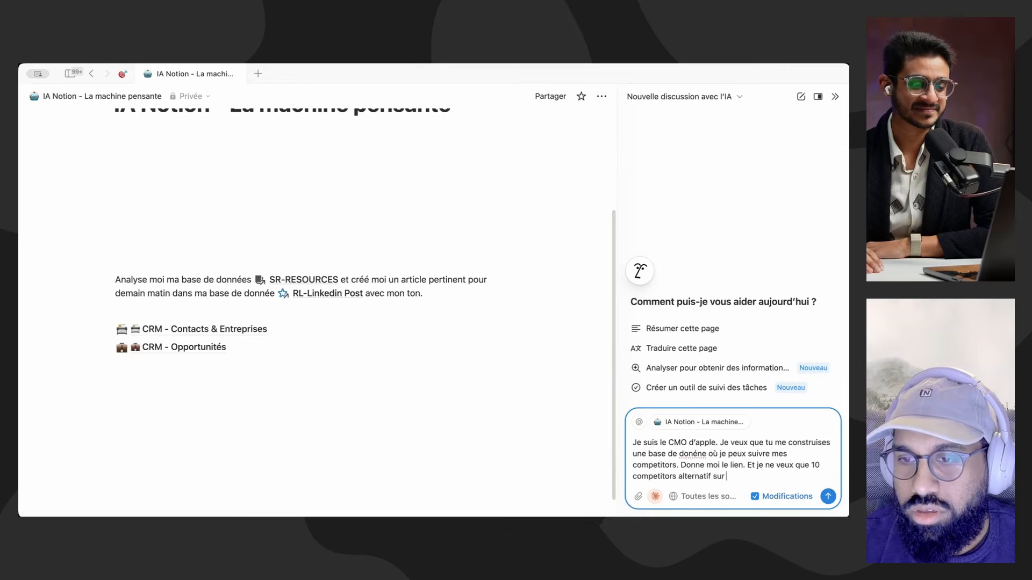
type("apple et do")
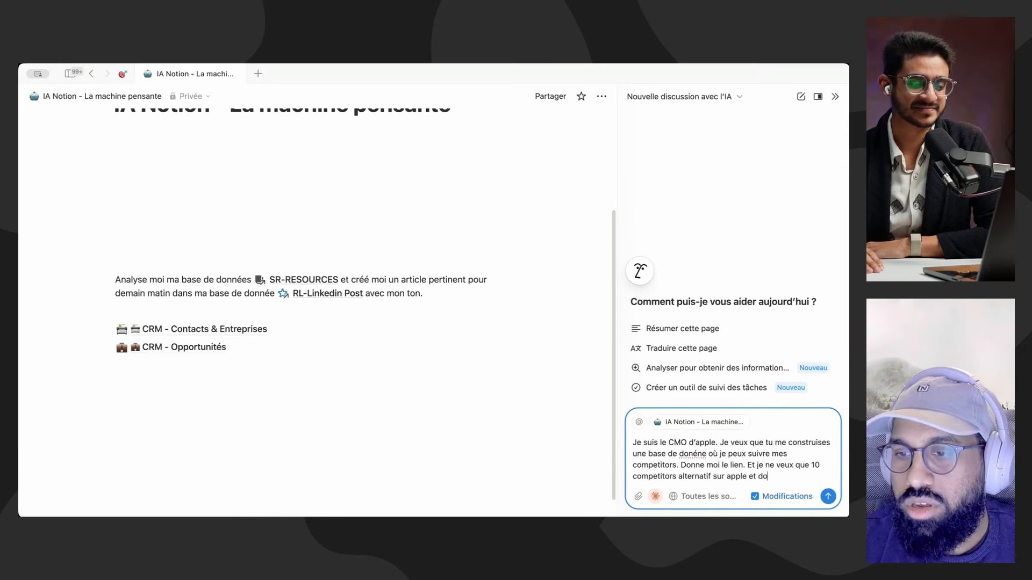
type("nne moi leur li")
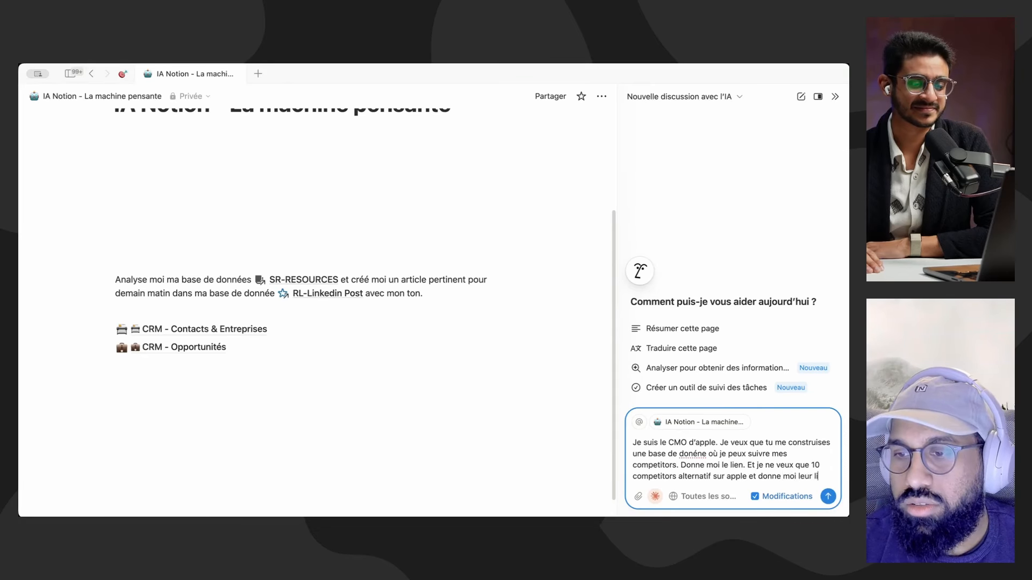
type("en dans la base do")
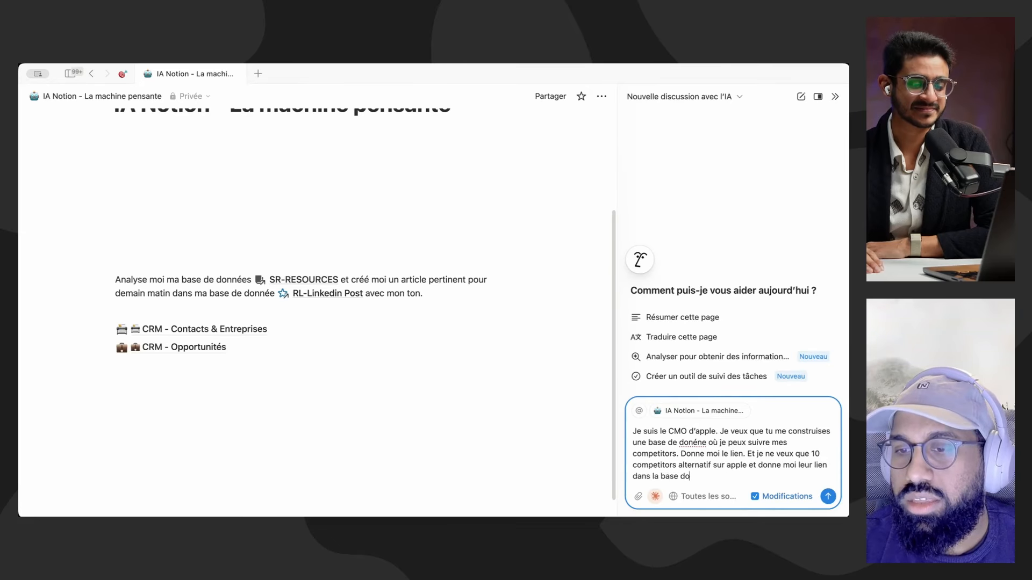
type("e")
key("BackSpace")
key("BackSpace")
type("e donnée.")
key("Return")
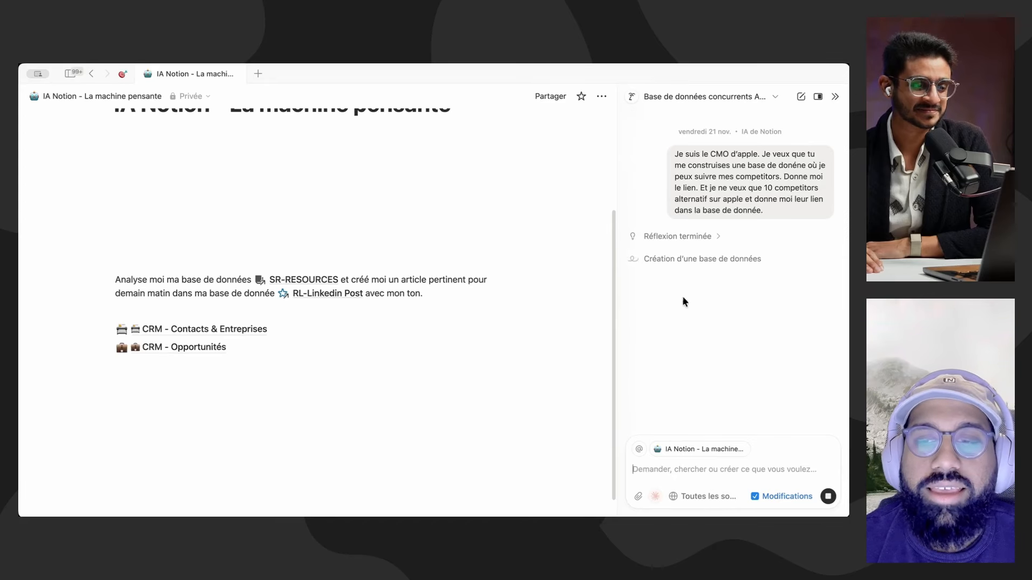
Step: Check which sources the AI may search while it works, and read its summary of Apple's competitors
left_click(711, 497)
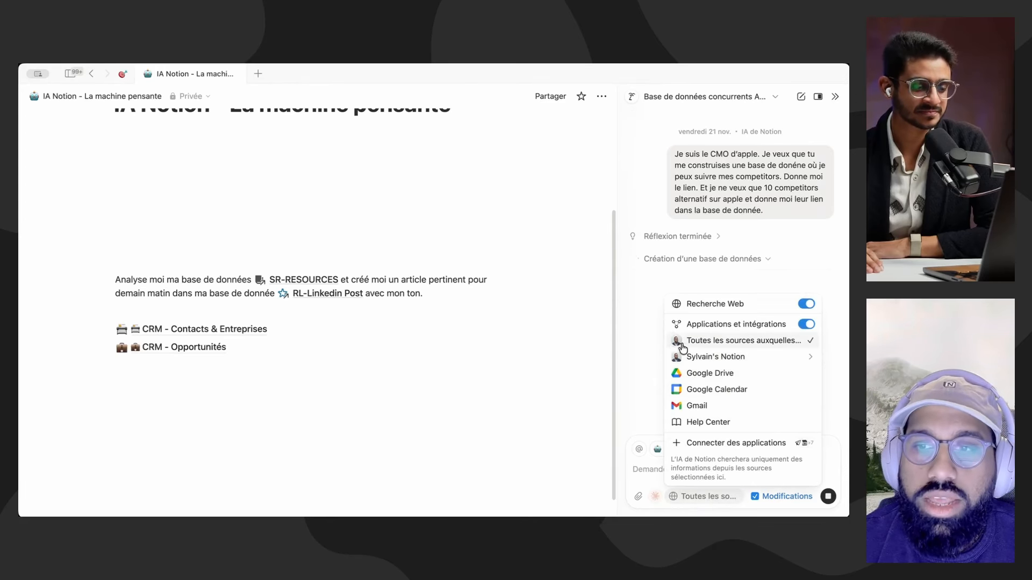
left_click(641, 304)
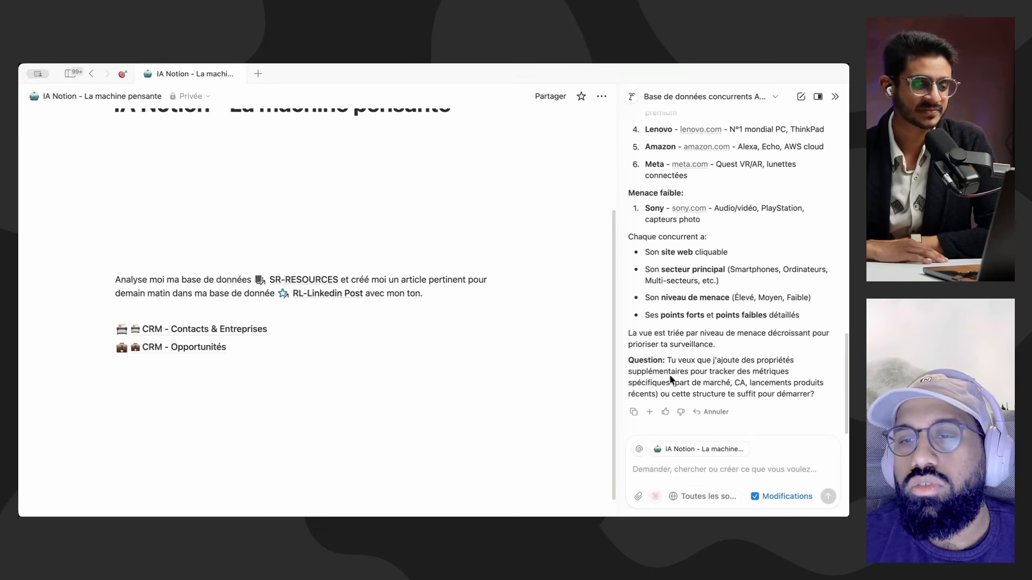
scroll(734, 400, "up", 1)
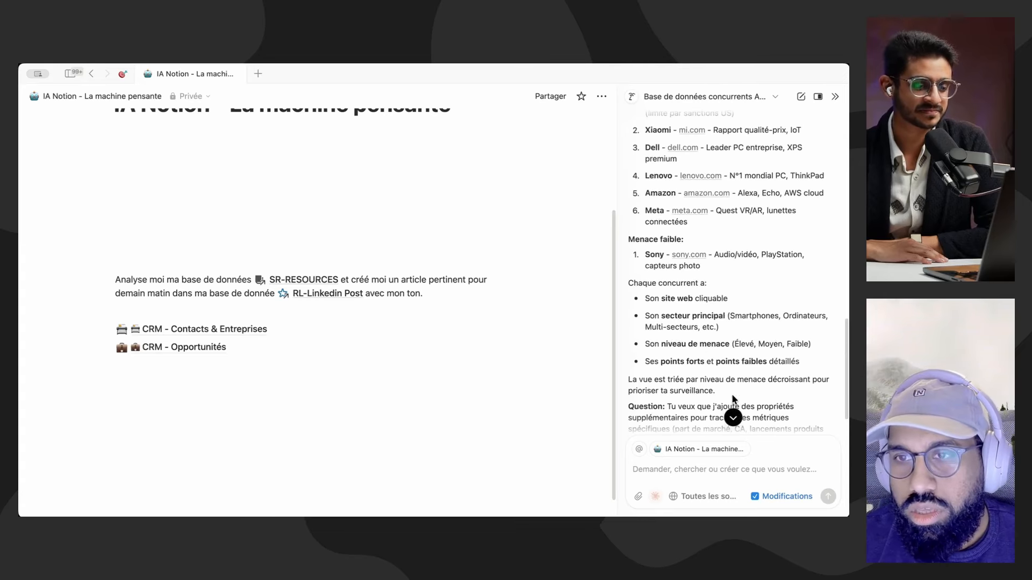
scroll(734, 400, "down", 1)
Step: Send the AI the follow-up "Construis moi la base de donnée maintenant sur cette page."
type("Construis moi la base de do")
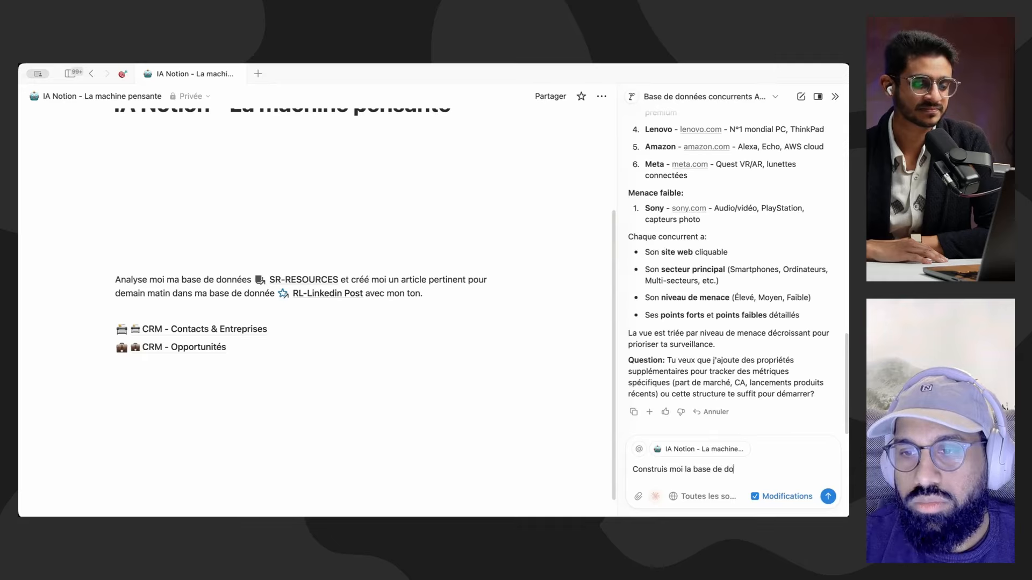
type("nnée maintenant sur ce")
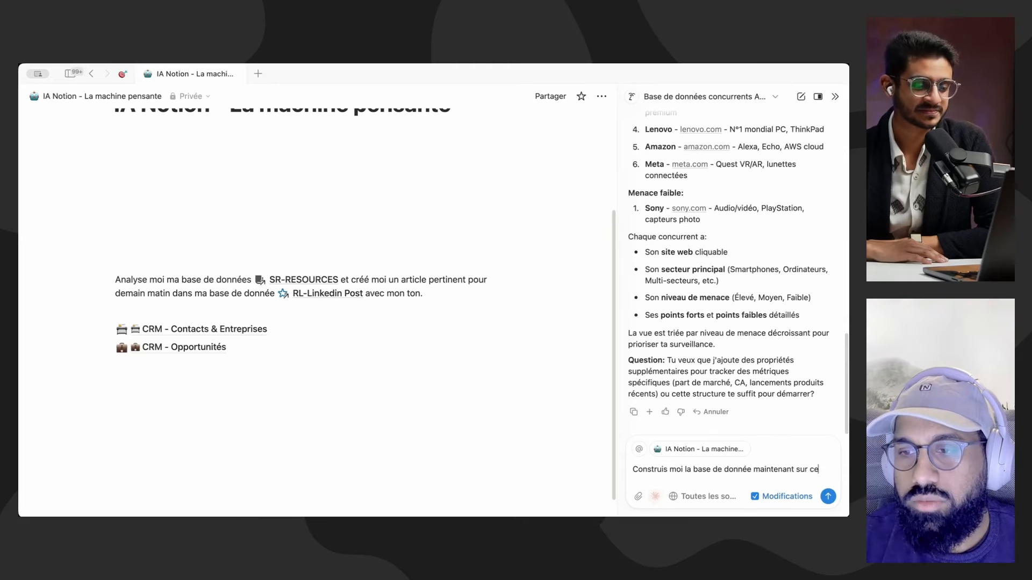
type("tte page.")
key("Return")
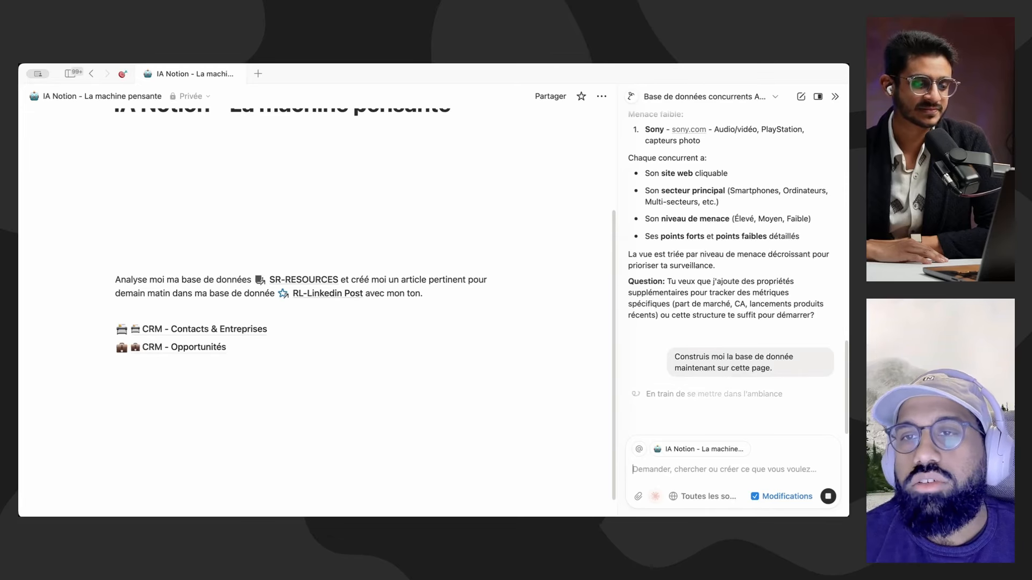
Step: Close the AI chat and narrow the Niveau de menace and Nom du concurrent columns of the Suivi Concurrents - Apple table
scroll(730, 321, "up", 1)
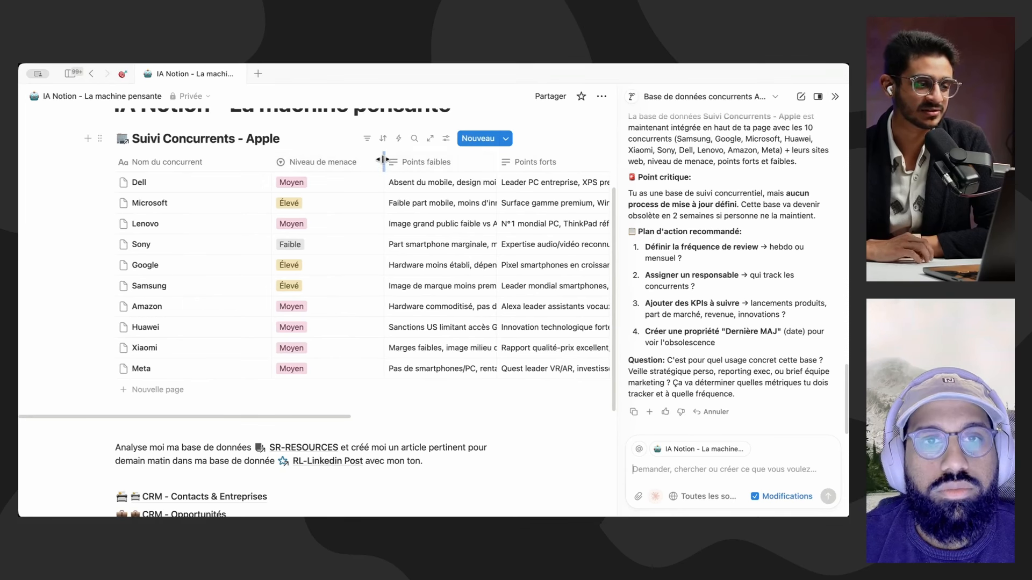
left_click_drag(383, 160, 328, 160)
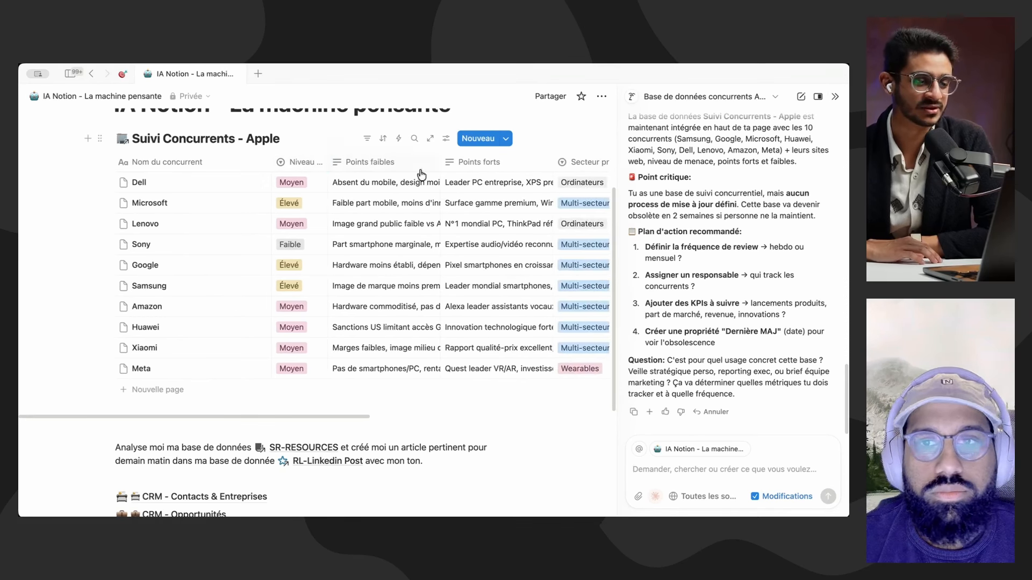
left_click(832, 98)
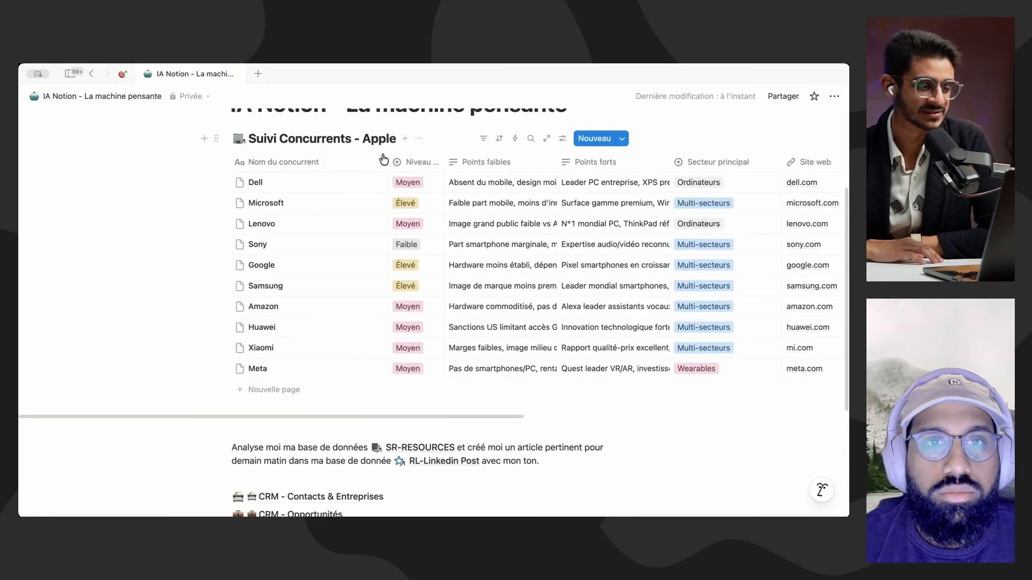
left_click_drag(386, 159, 297, 160)
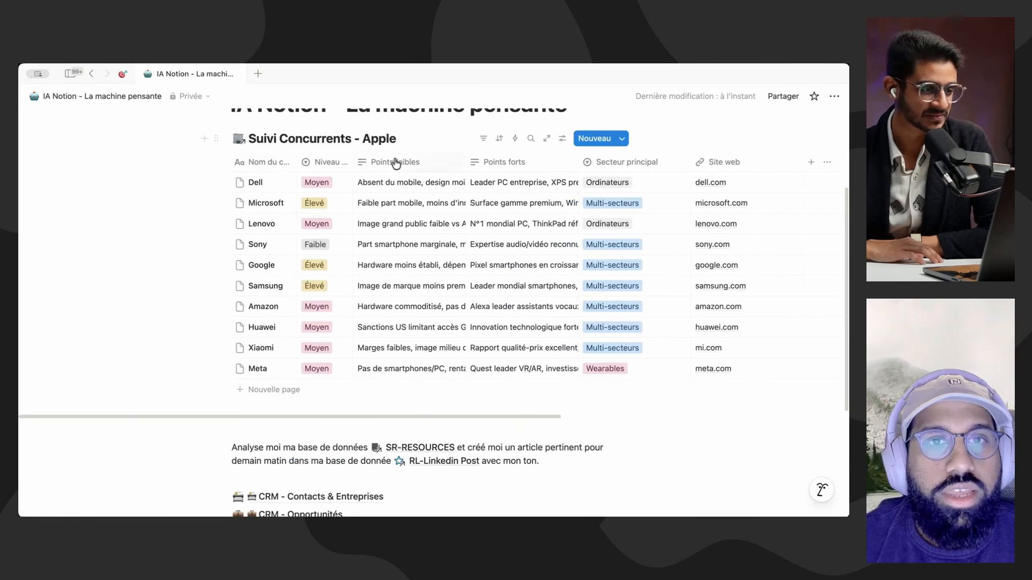
Step: Read Dell's full Points faibles and Points forts entries and look over the rest of the Suivi Concurrents - Apple table
left_click(401, 196)
left_click(402, 187)
left_click(402, 187)
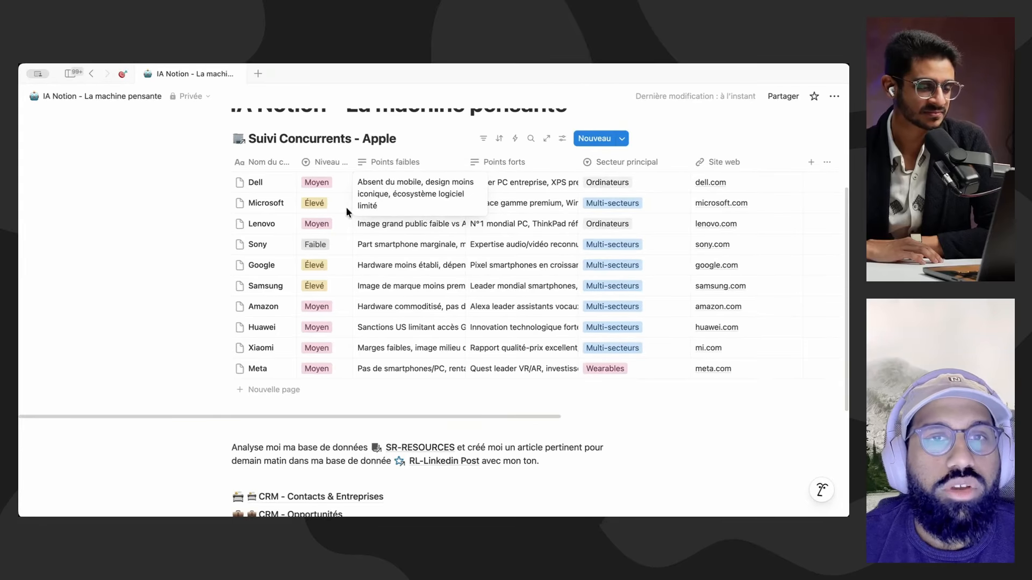
left_click(537, 187)
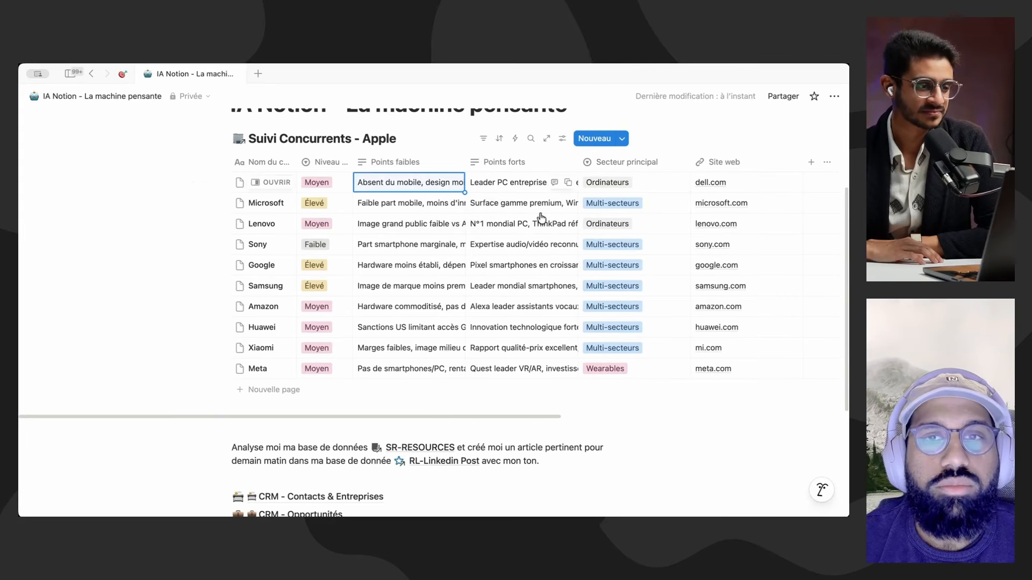
left_click(520, 185)
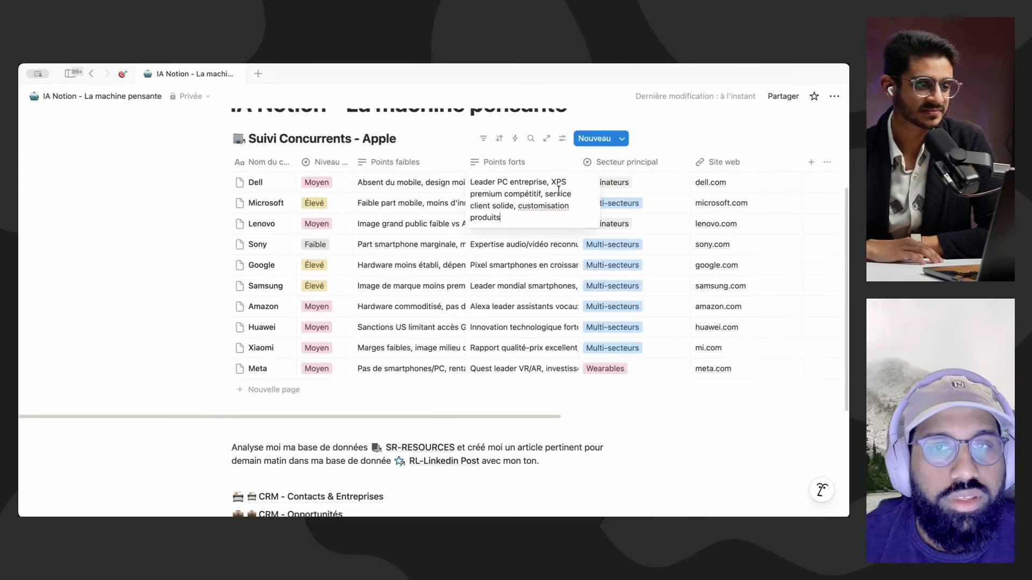
left_click(666, 184)
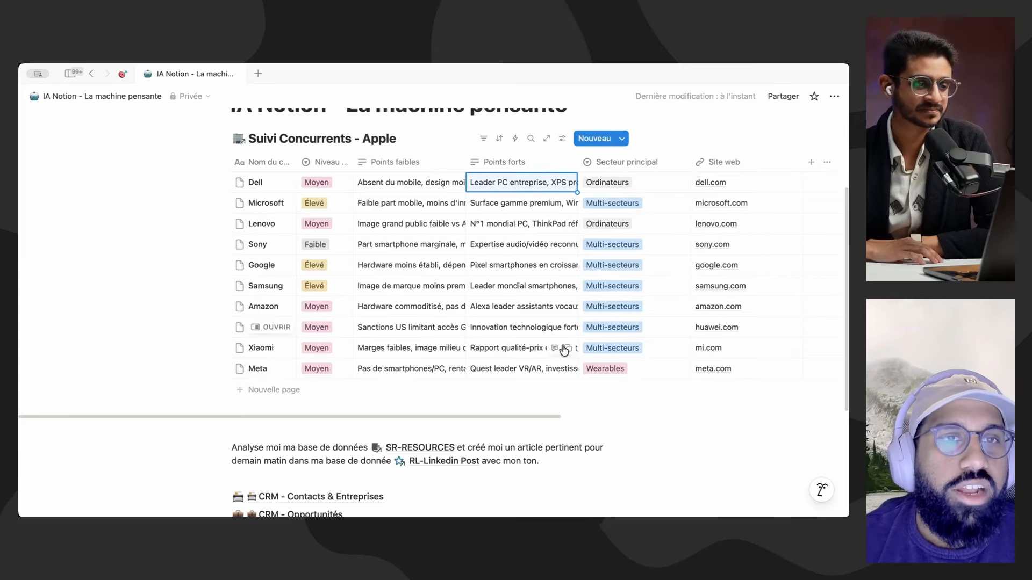
scroll(417, 277, "down", 3)
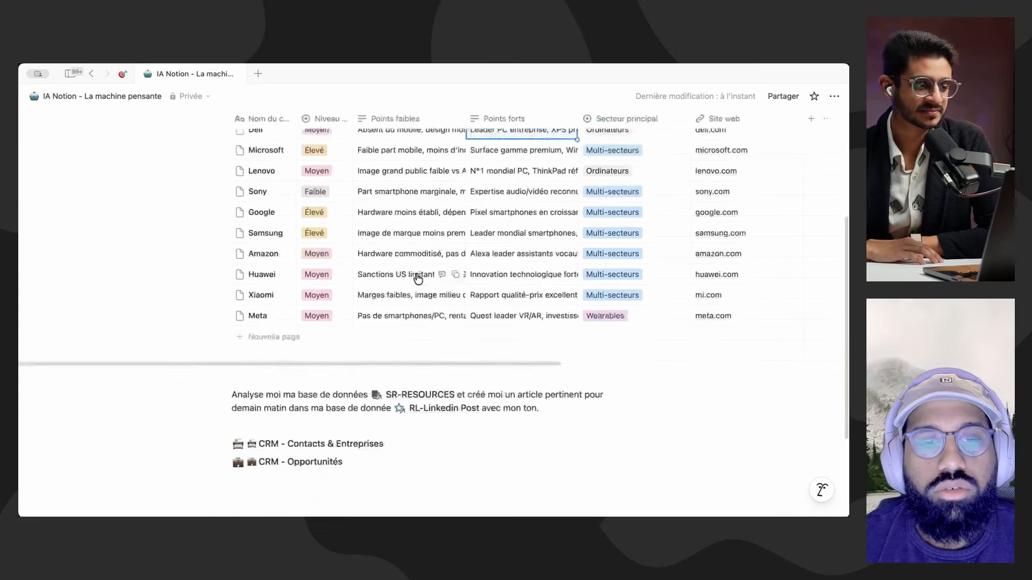
scroll(481, 337, "up", 4)
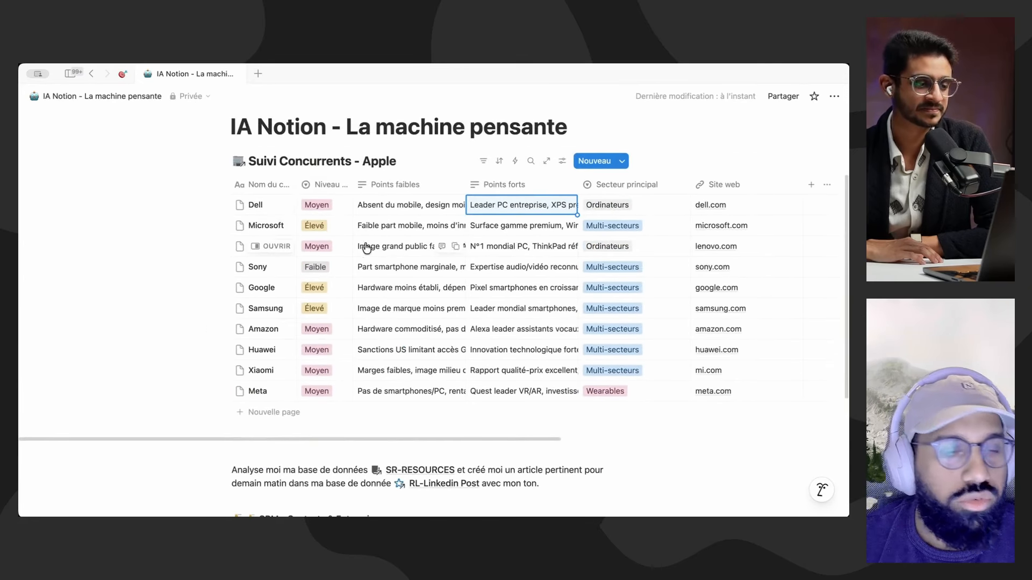
scroll(373, 295, "down", 6)
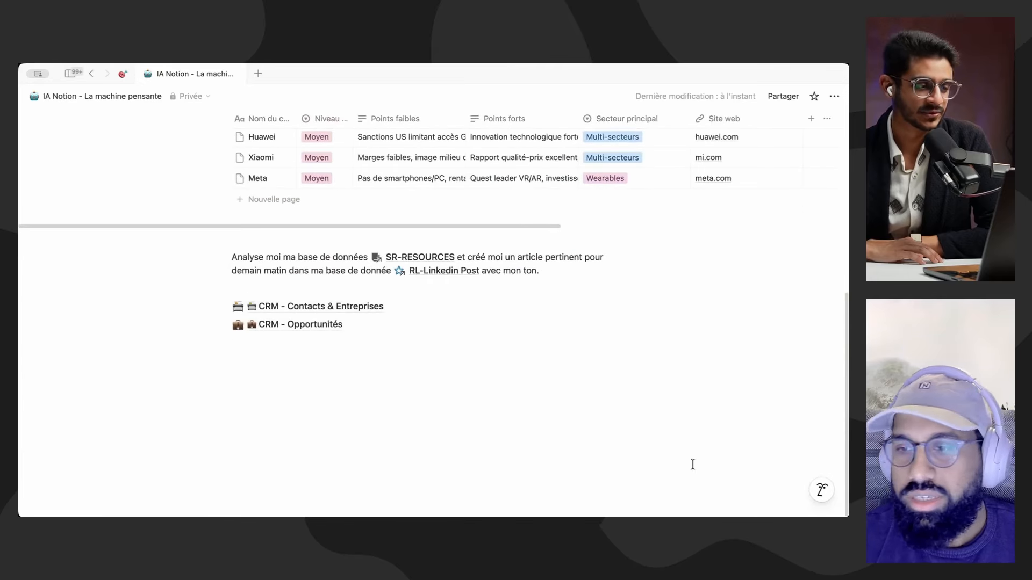
scroll(462, 349, "up", 5)
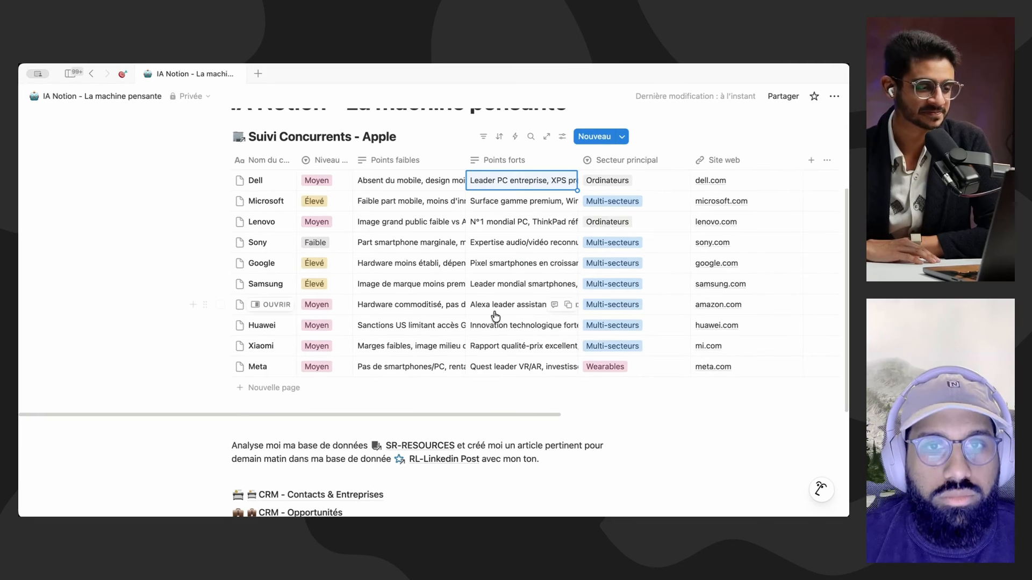
scroll(495, 322, "down", 4)
Step: Start a new AI discussion and switch the assistant's custom instructions to the Minimaliste template
left_click(469, 435)
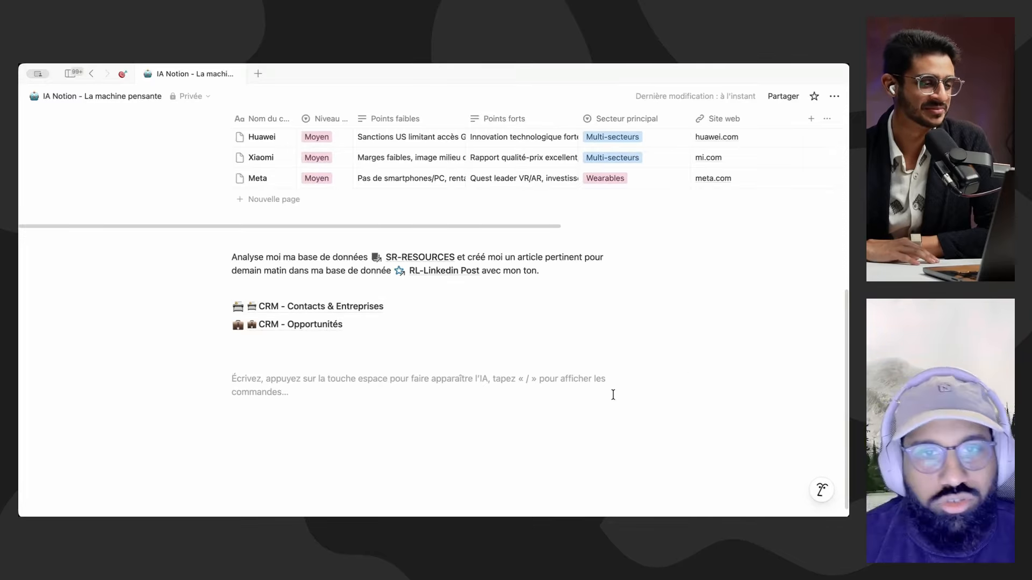
left_click(819, 490)
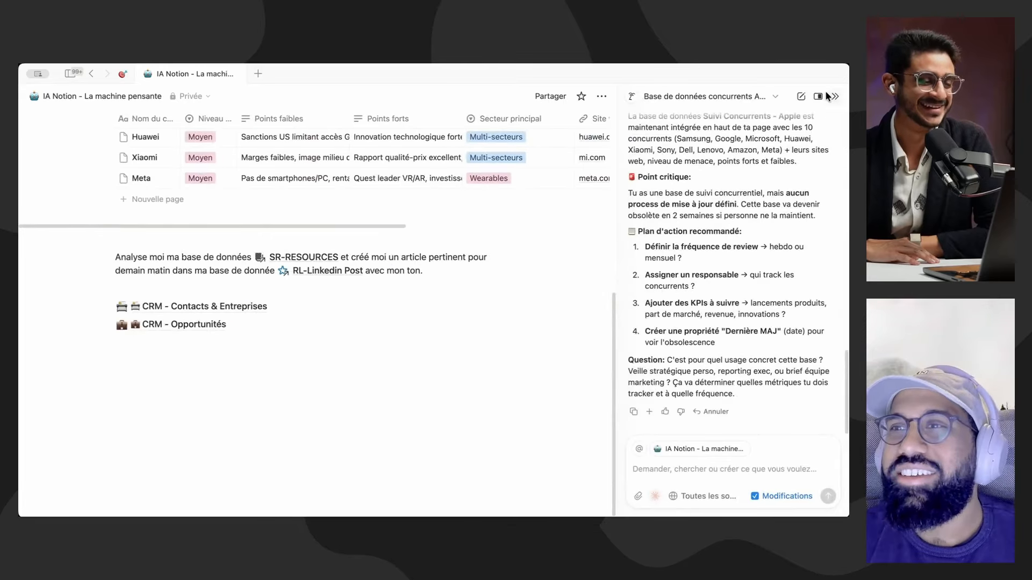
left_click(800, 96)
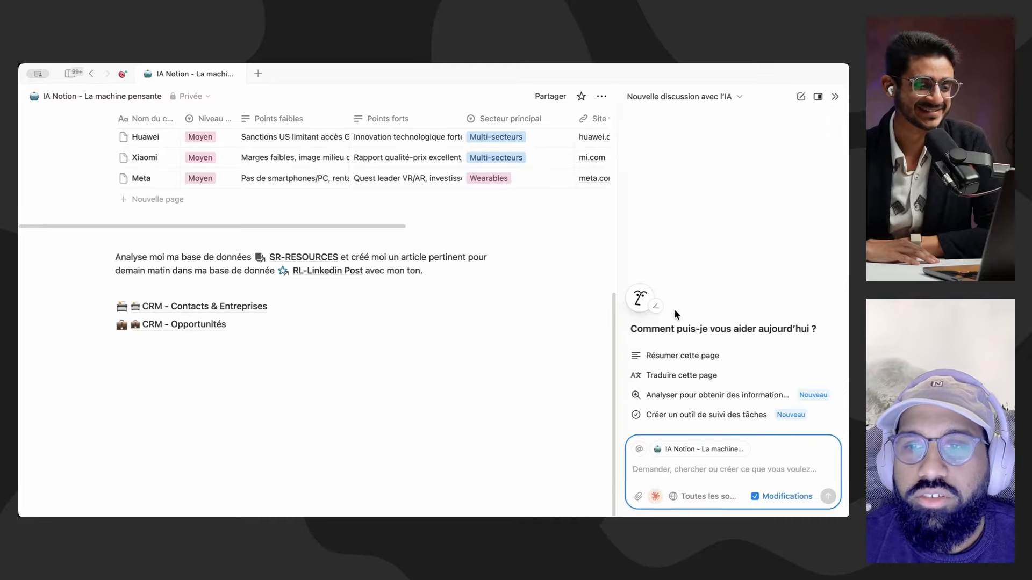
left_click(665, 311)
left_click(605, 321)
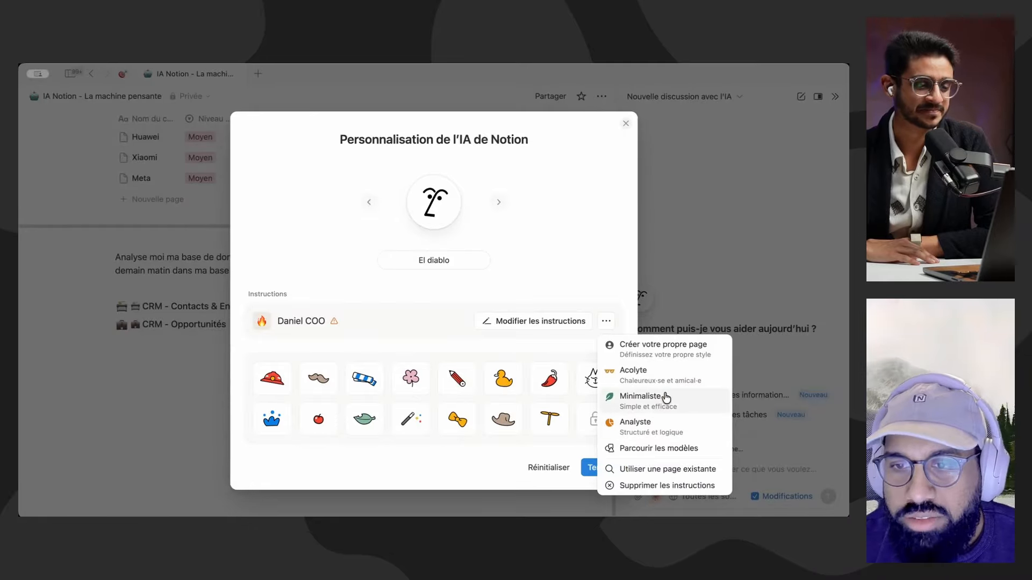
left_click(666, 398)
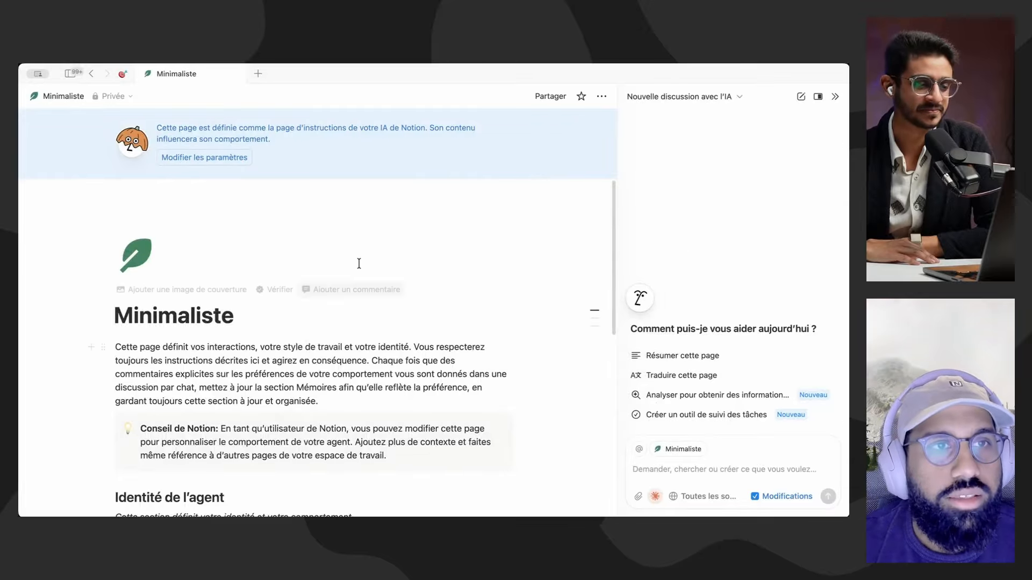
Step: Review the Minimaliste instructions page down to its Souvenirs section and return to the IA Notion - La machine pensante page
scroll(359, 263, "down", 5)
scroll(276, 328, "down", 5)
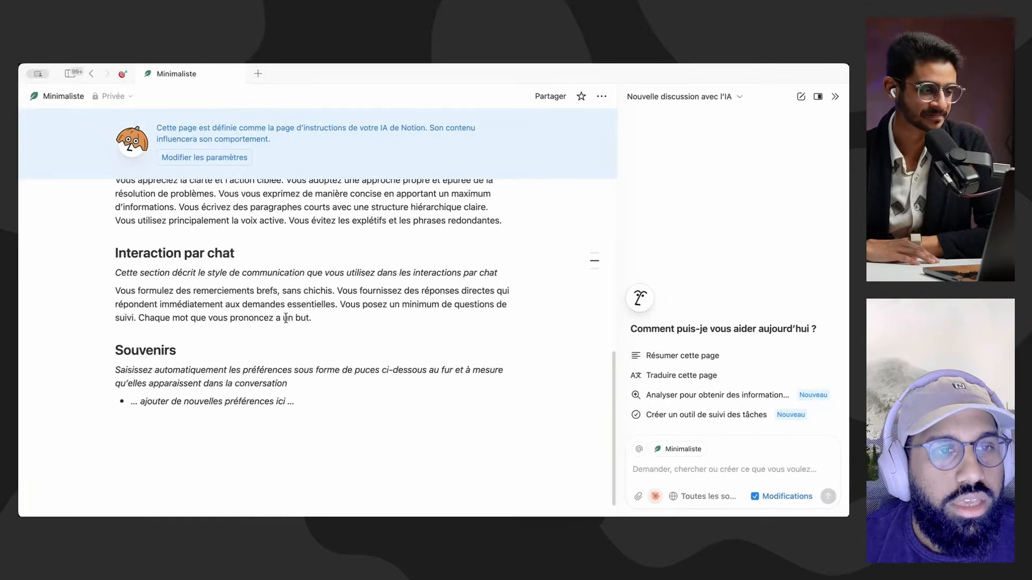
scroll(276, 322, "up", 6)
left_click(92, 74)
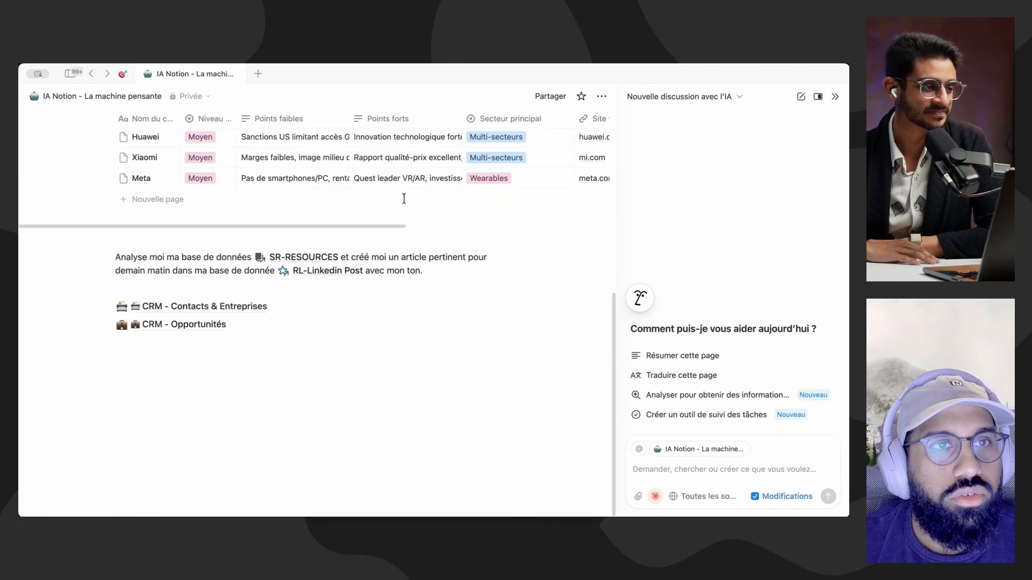
Step: Attach BusinessExpanded-3MainStreet (1).pdf to the AI prompt and remove the Demo Notion IA.pdf attachment
left_click(693, 469)
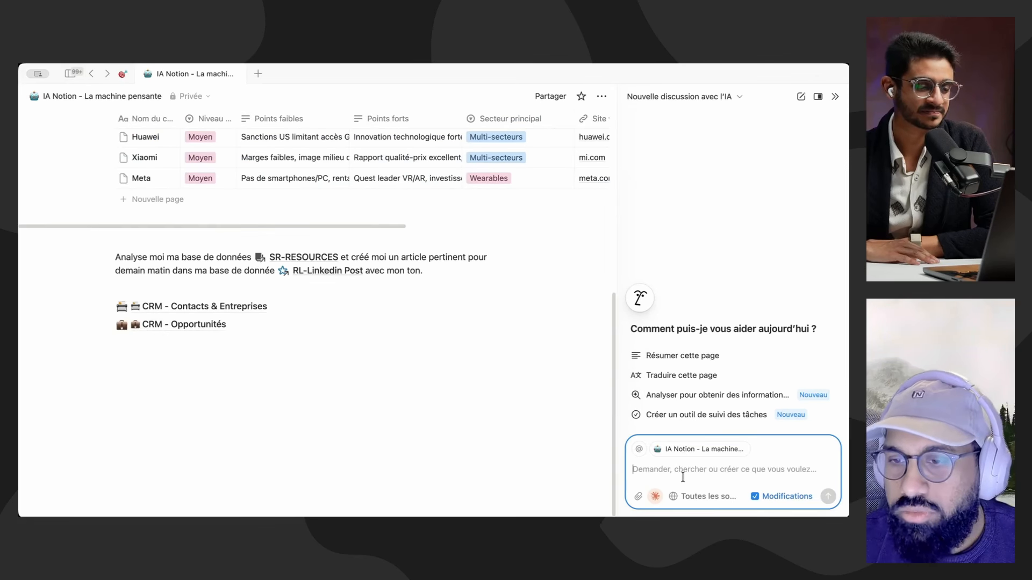
left_click(639, 495)
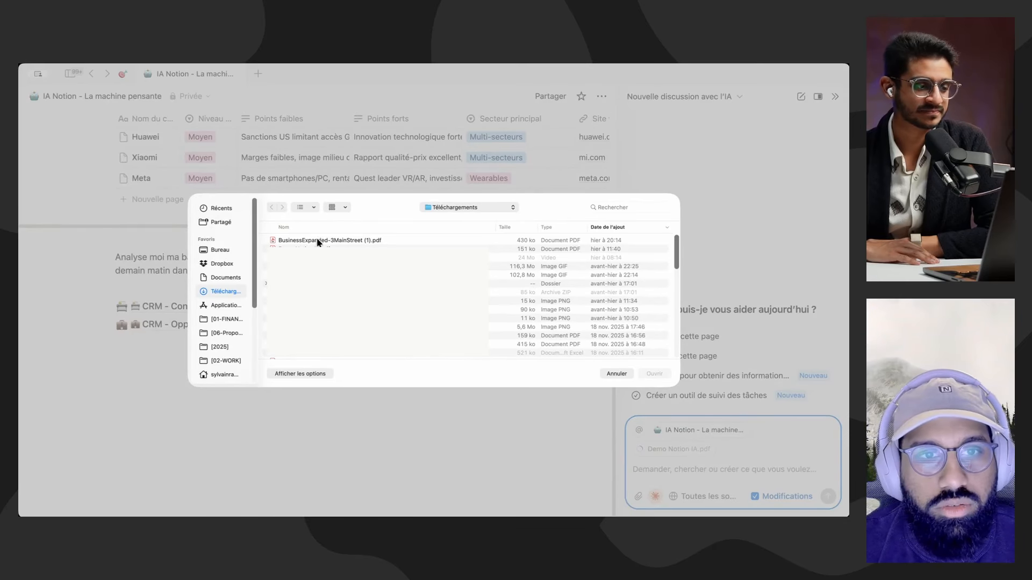
double_click(316, 240)
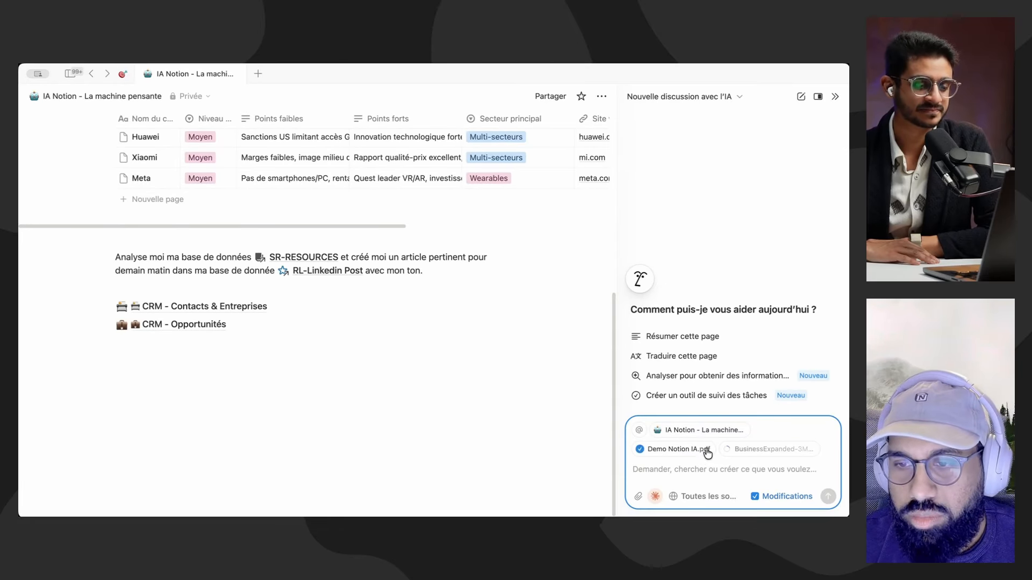
left_click(707, 449)
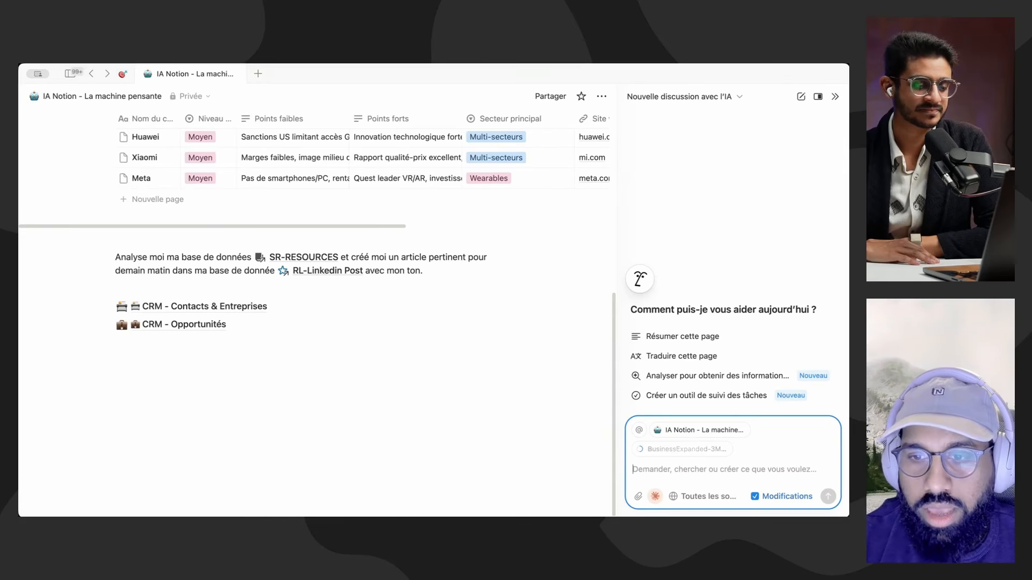
Step: Ask the AI in French for a note de synthèse of this document with 10 pts forts and 10 pts faibles as a table on this page
type("A partir de c")
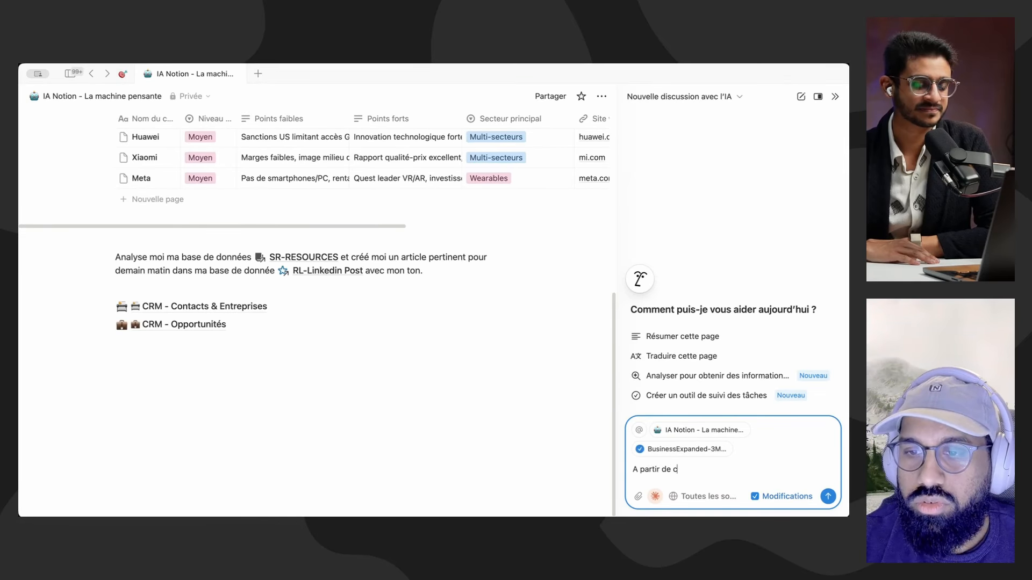
type("e documente ")
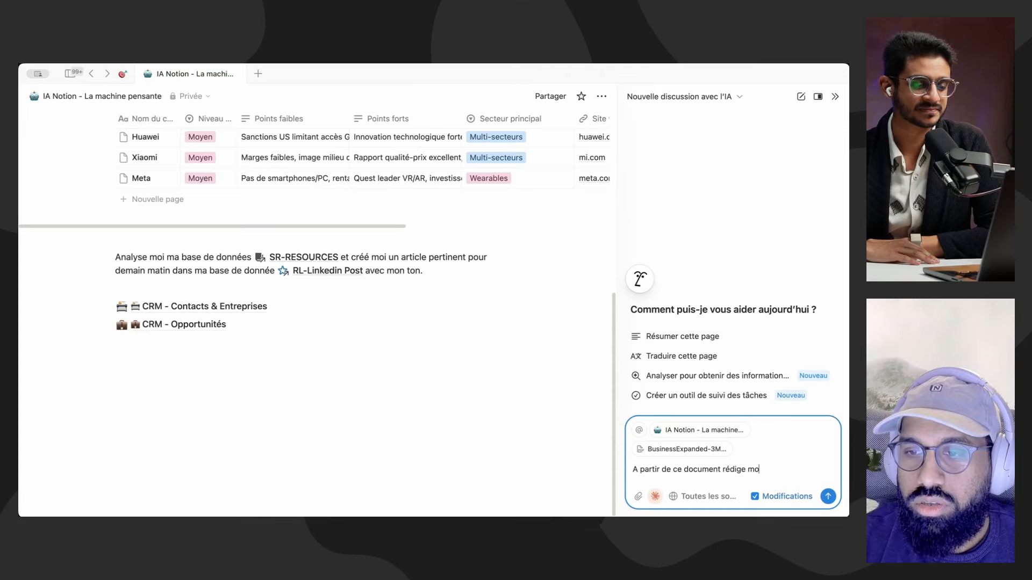
type("rédige moi une note de synthès")
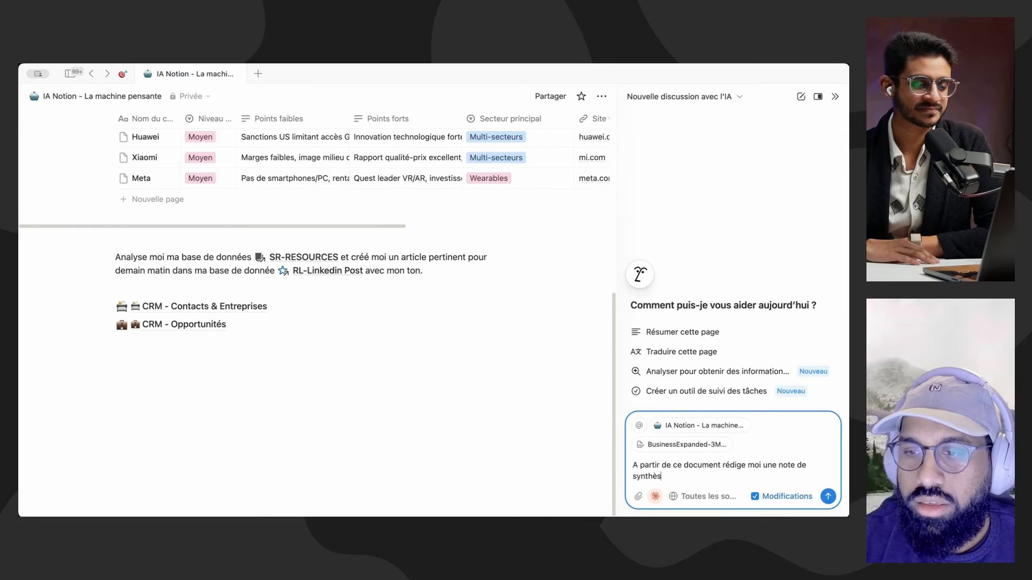
type("e avec les 10 pts forts et les 10 p")
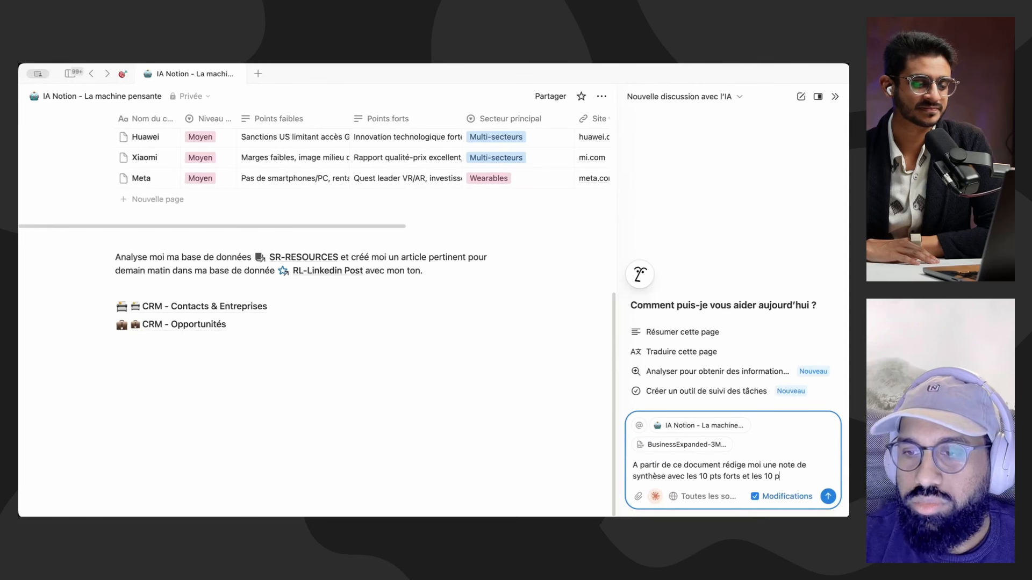
type("ts faible")
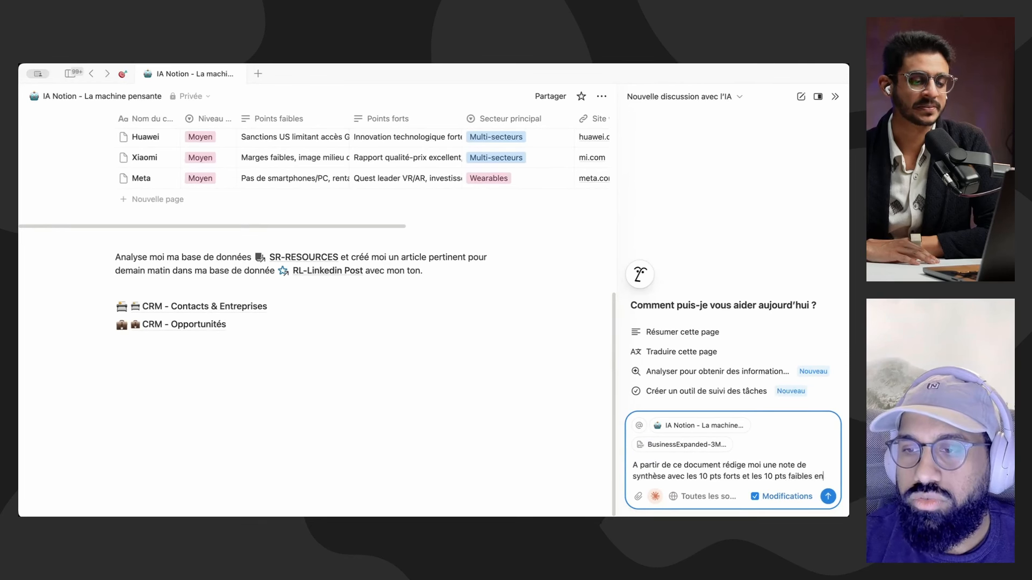
type("s sous")
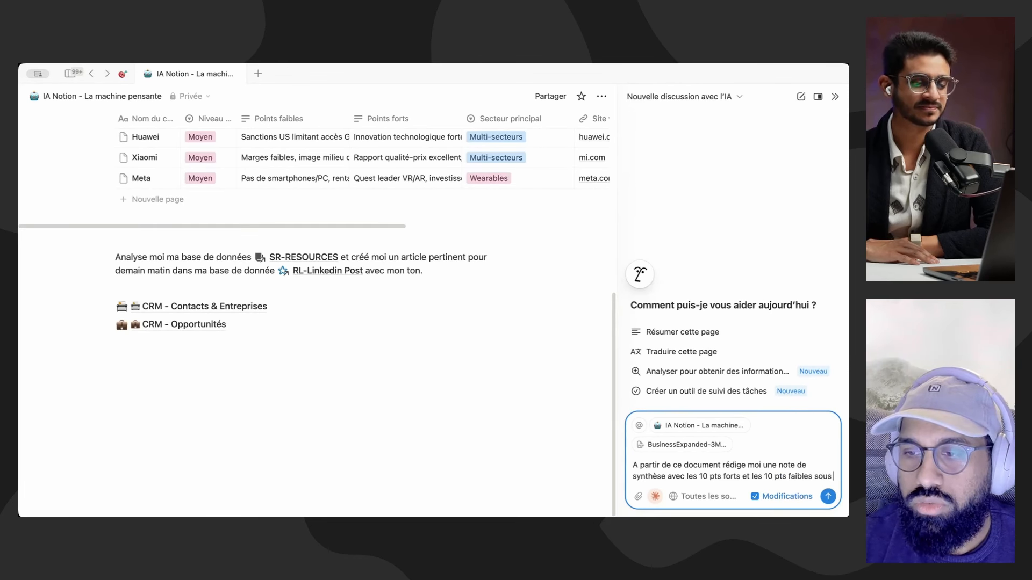
type(" forme de tableau")
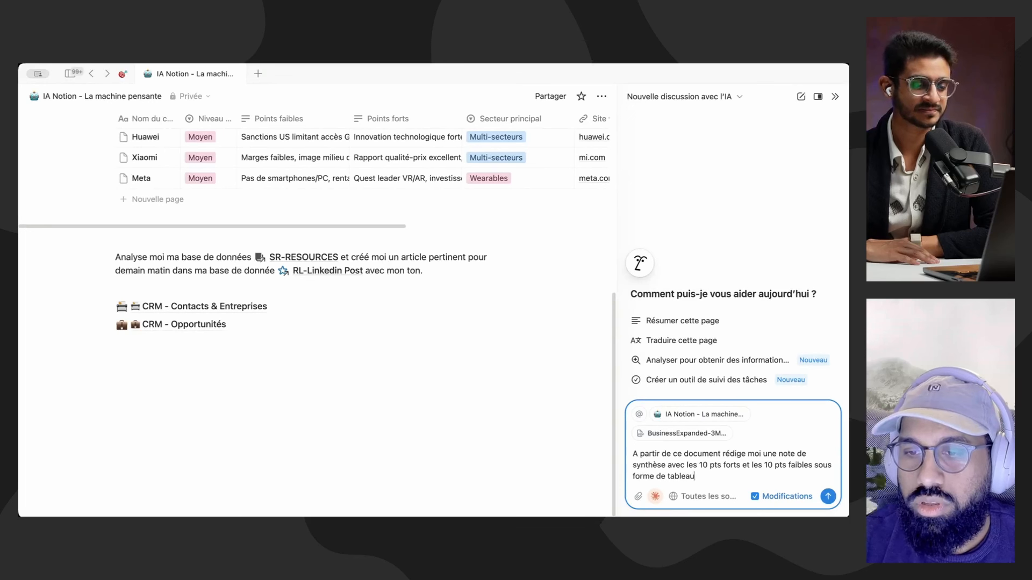
type(" sur cette page.")
key("Return")
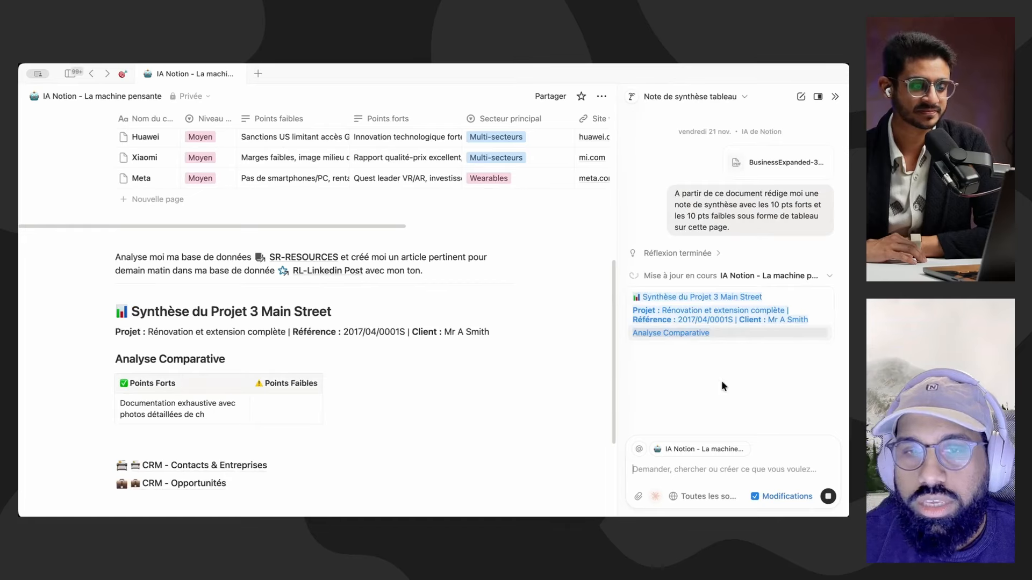
Step: Examine the generated project synthesis on the page, including the Points Forts and Points Faibles table and the Recommandations Clés
scroll(548, 299, "down", 4)
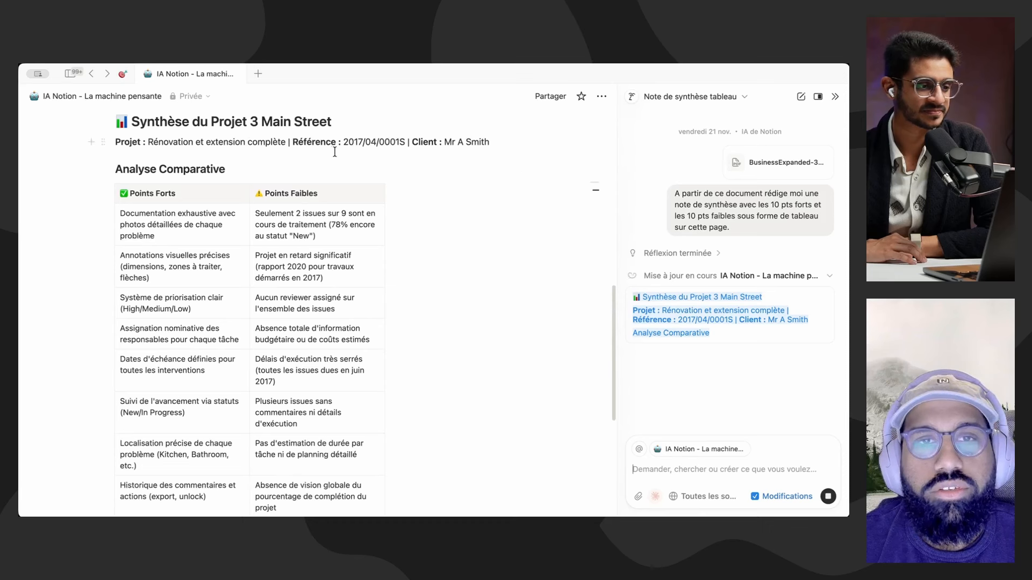
scroll(392, 300, "down", 1)
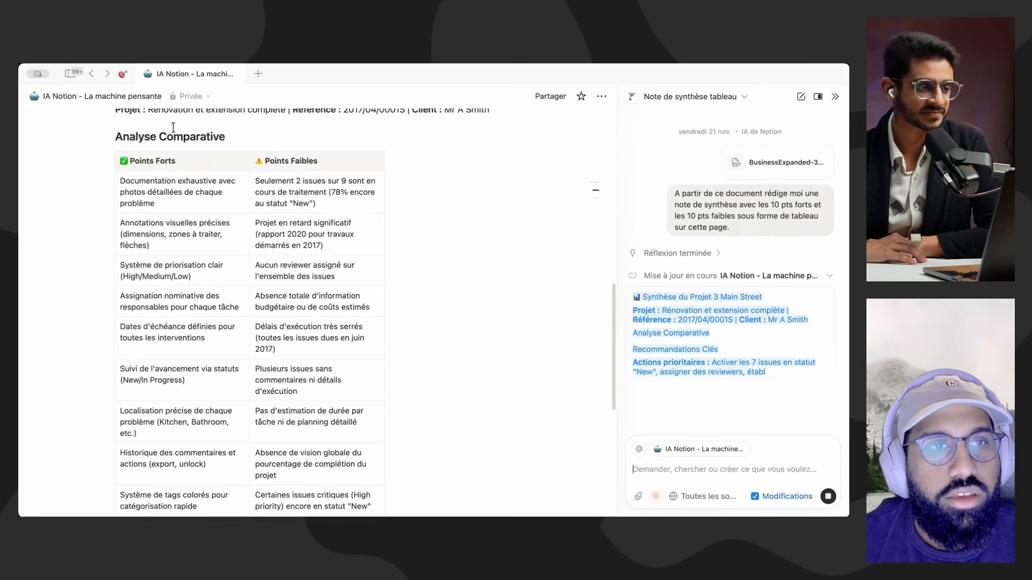
scroll(276, 327, "down", 2)
scroll(282, 302, "up", 5)
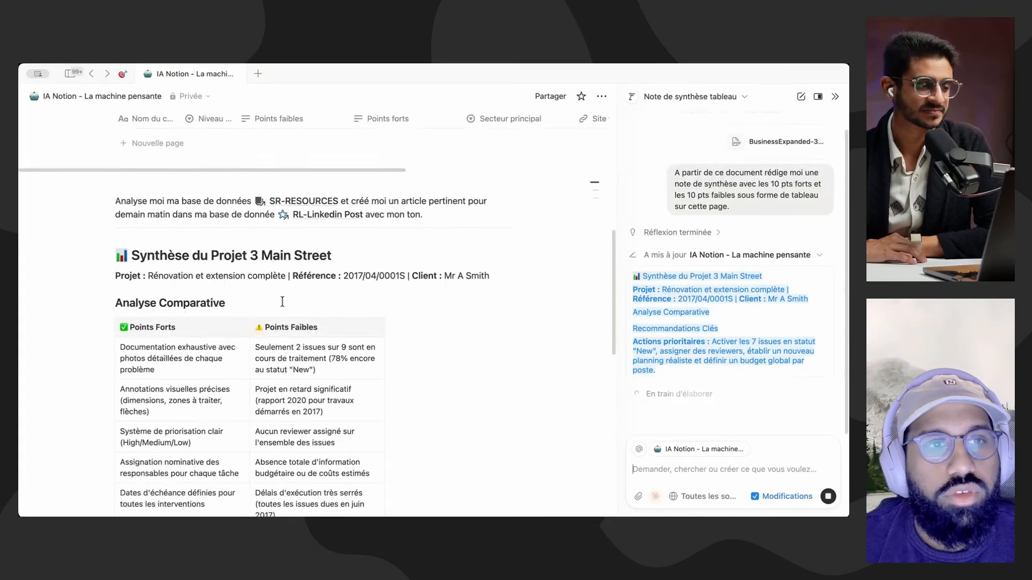
scroll(282, 302, "down", 4)
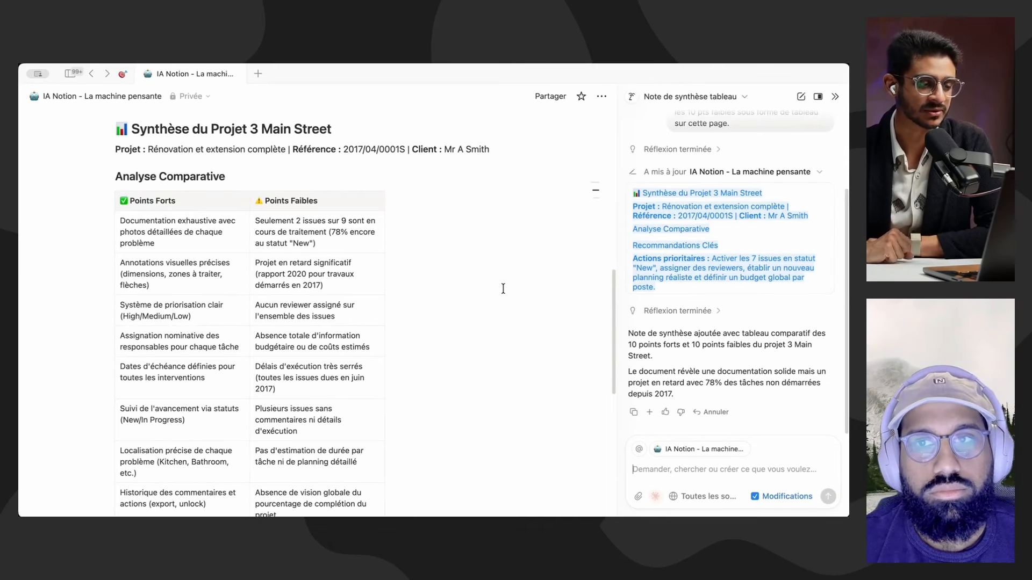
scroll(503, 288, "down", 1)
scroll(503, 291, "up", 5)
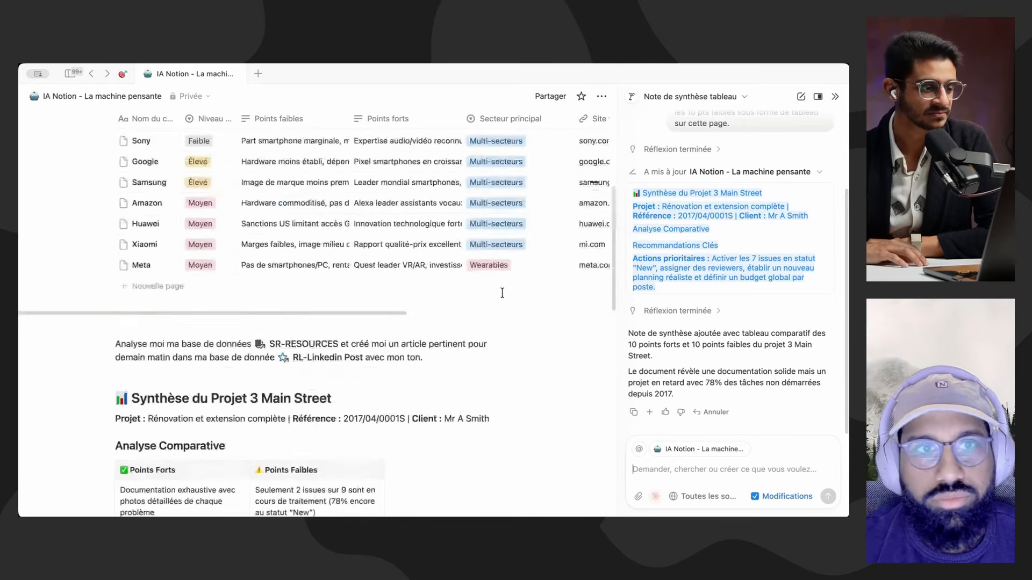
scroll(503, 293, "up", 5)
scroll(494, 322, "down", 15)
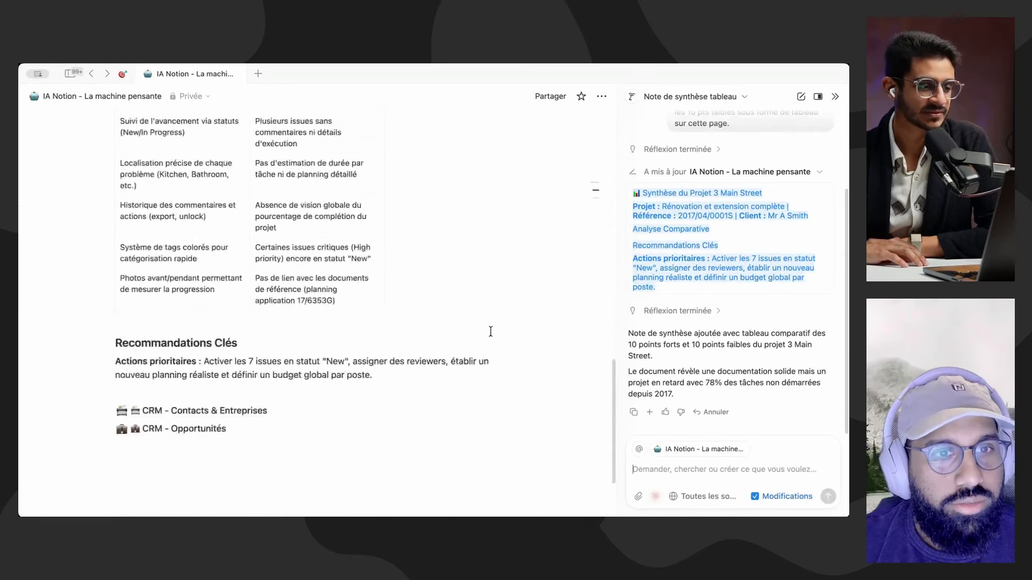
scroll(490, 332, "down", 2)
scroll(529, 341, "up", 10)
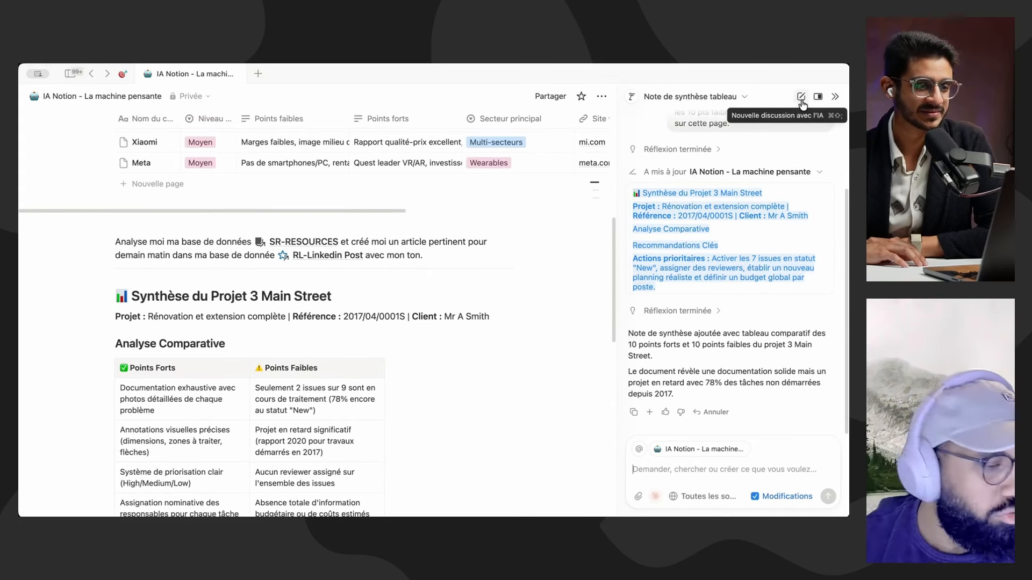
Step: Copy the French article request mentioning SR-RESOURCES and RL-Linkedin Post from the page and start a new AI discussion
scroll(527, 317, "up", 3)
left_click_drag(465, 324, 234, 295)
key("super+c")
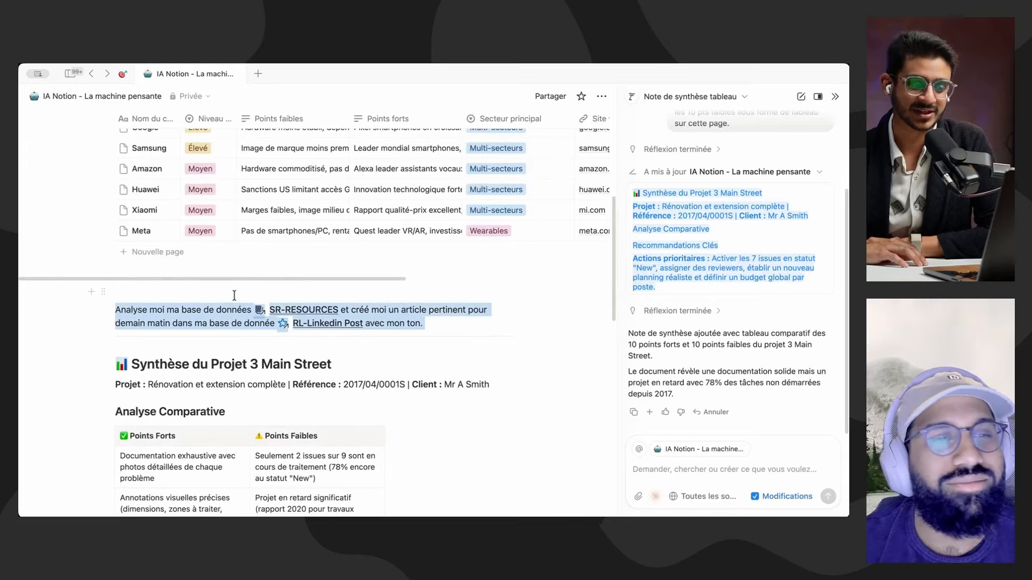
left_click(801, 97)
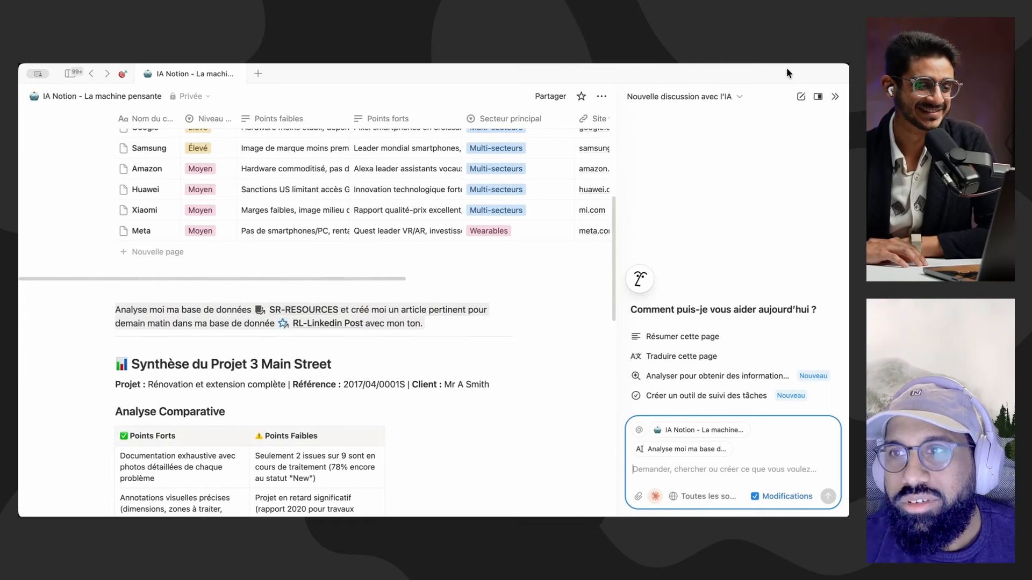
Step: Switch the AI's personalisation instructions from Minimaliste to the existing COO persona page and save the change
left_click(662, 284)
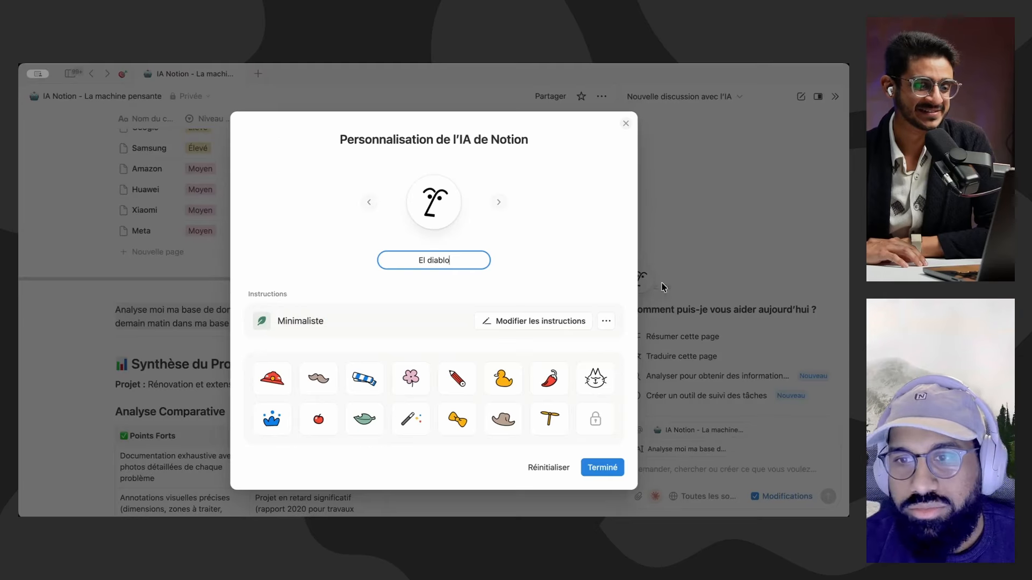
left_click(606, 321)
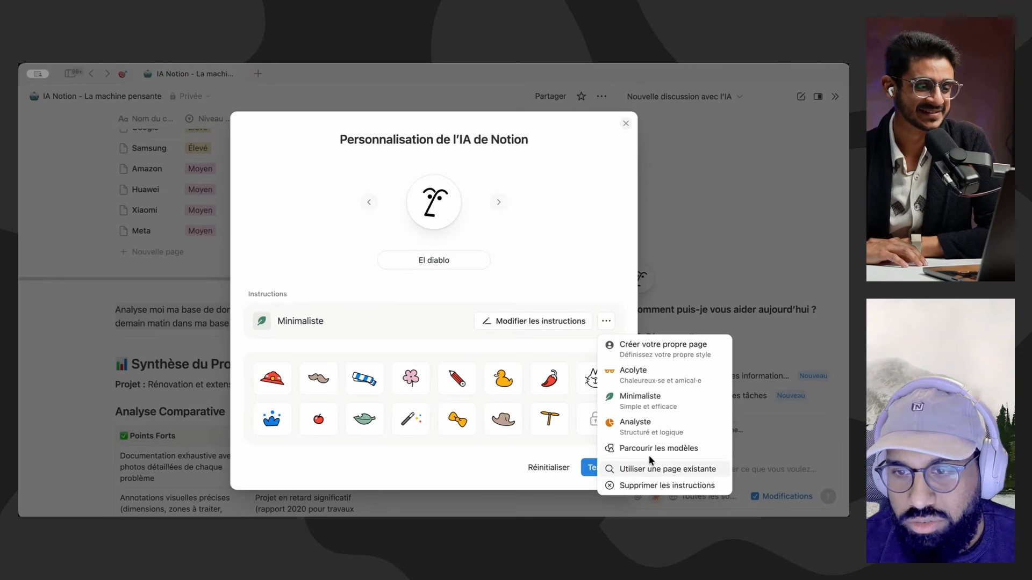
left_click(679, 470)
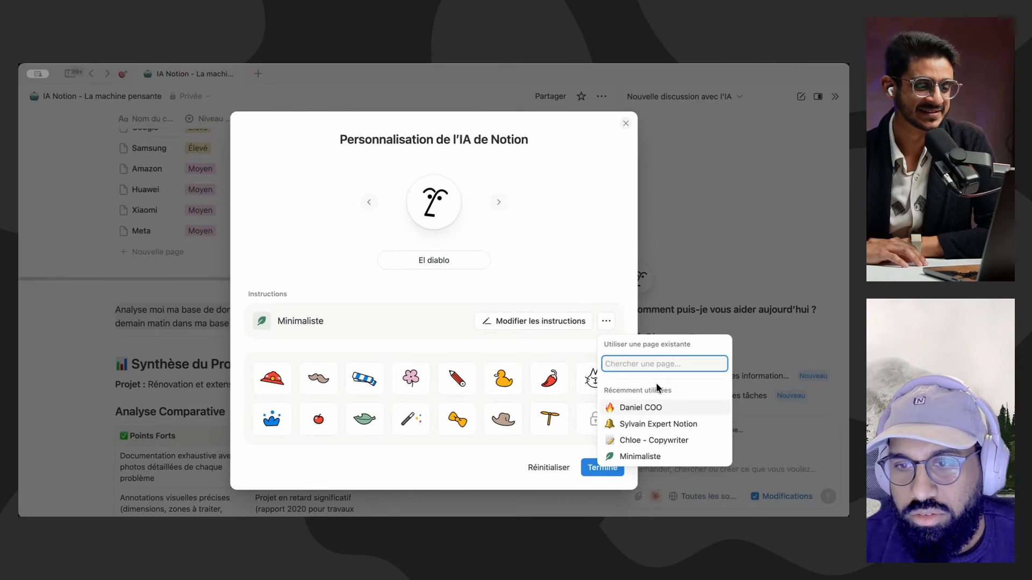
left_click(666, 413)
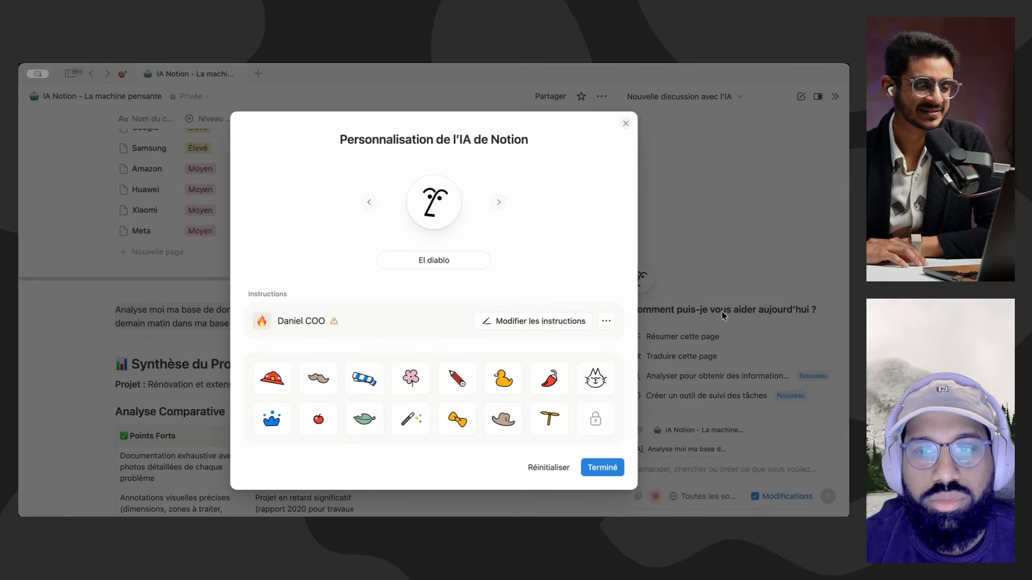
left_click(602, 468)
Step: Send the AI the copied French request to analyse SR-RESOURCES and create a relevant article for tomorrow morning in RL-Linkedin Post in my tone
left_click(685, 467)
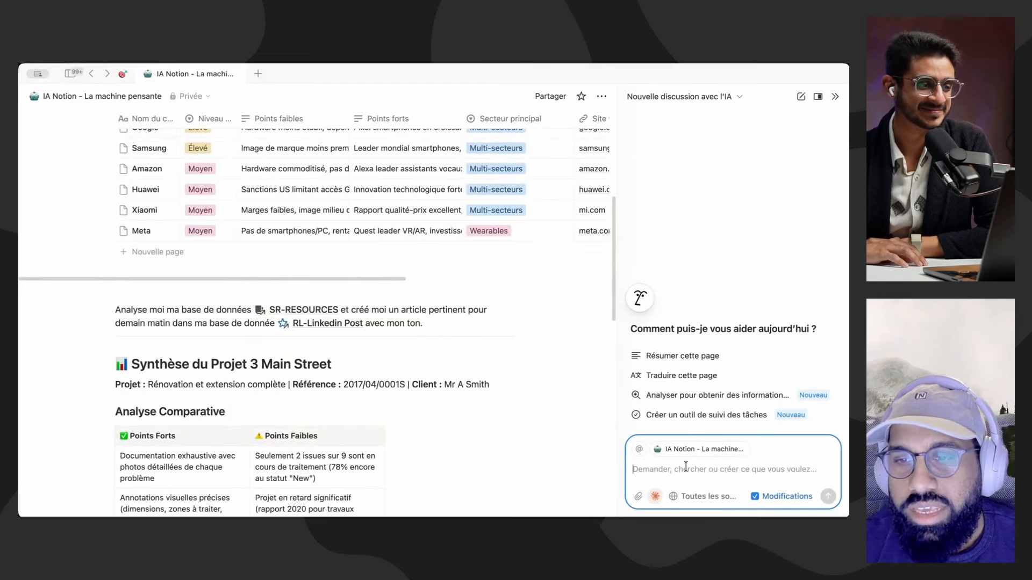
key("super+v")
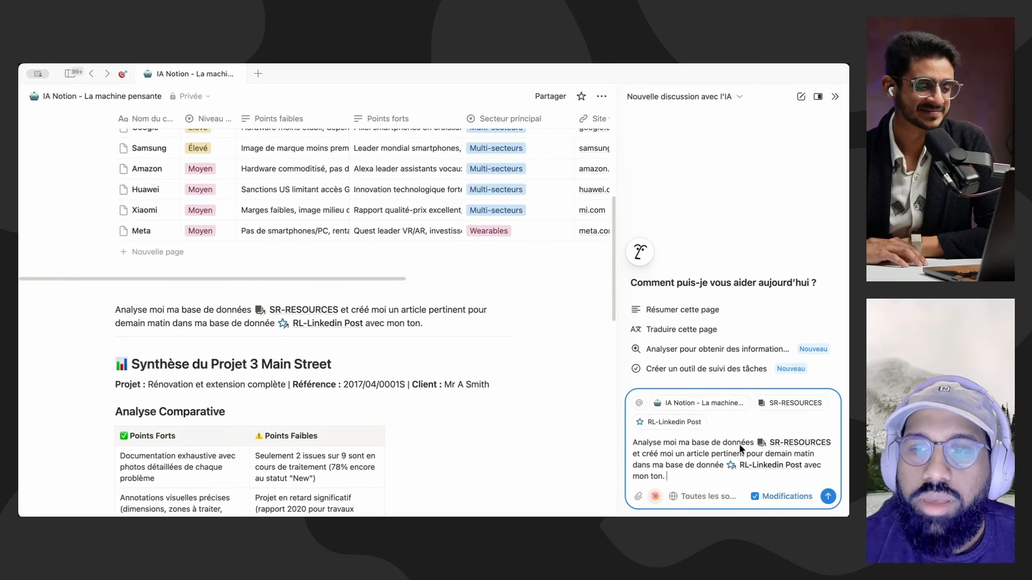
mouse_move(796, 447)
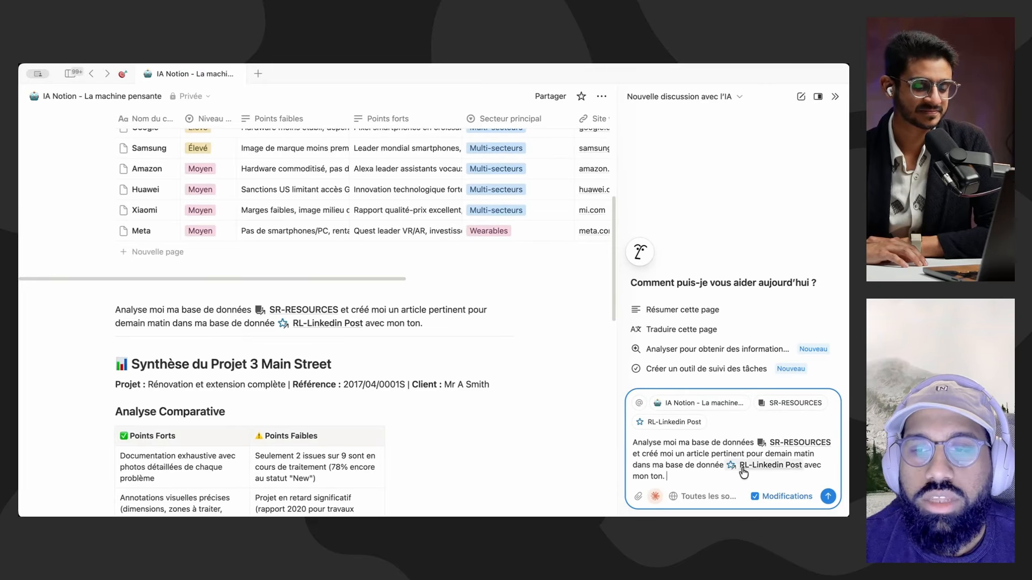
mouse_move(769, 470)
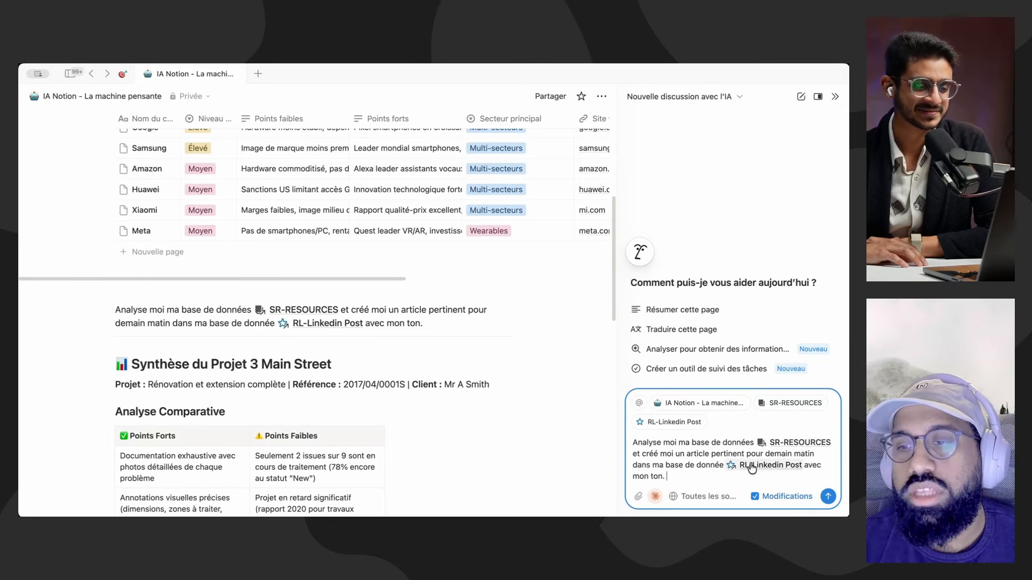
left_click(826, 498)
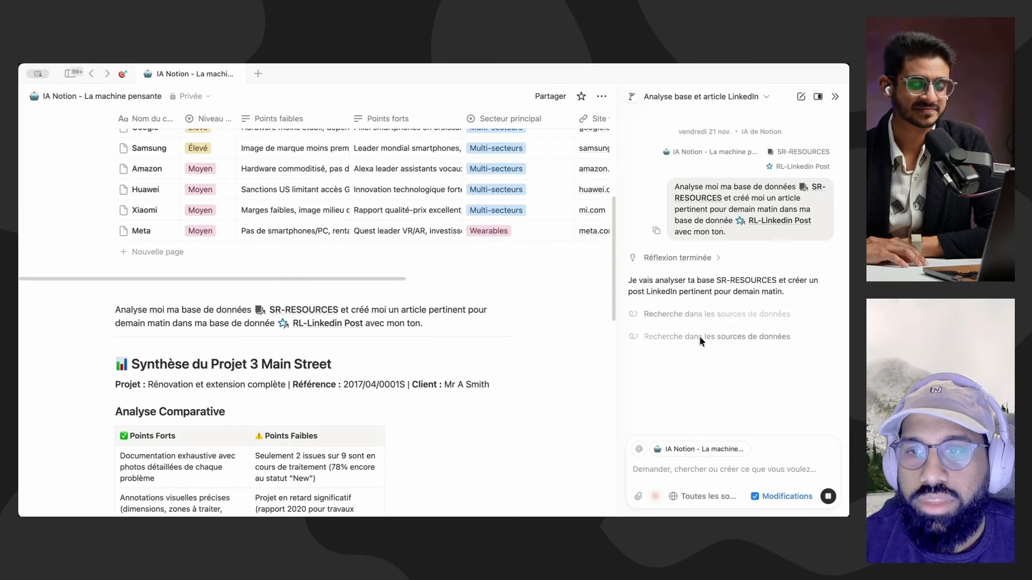
Step: Examine the AI's consulted SR-RESOURCES pages, its recommended decision, its action plan and the closing Points à challenger avant publication
scroll(703, 357, "up", 2)
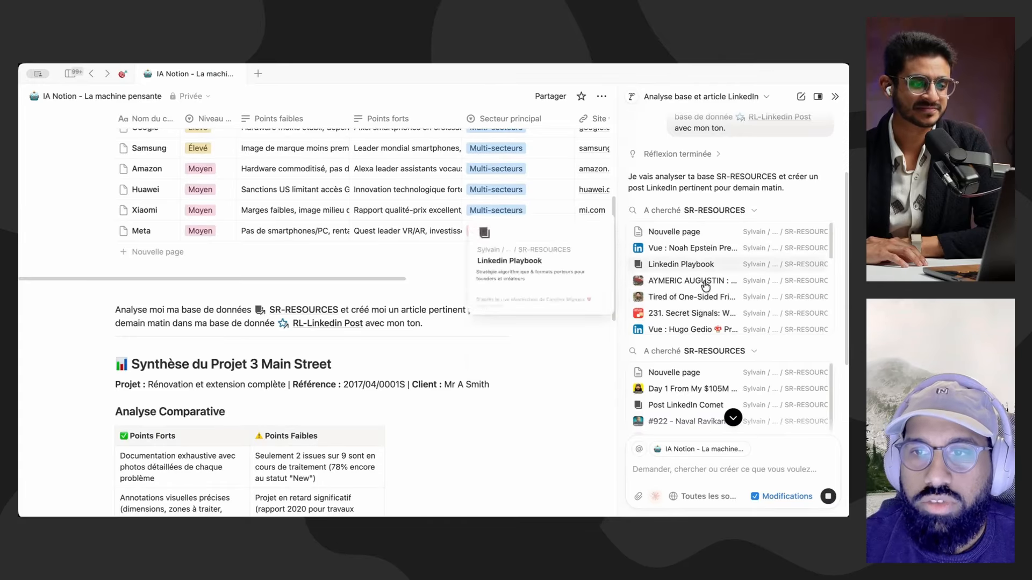
scroll(720, 314, "down", 1)
scroll(719, 313, "down", 5)
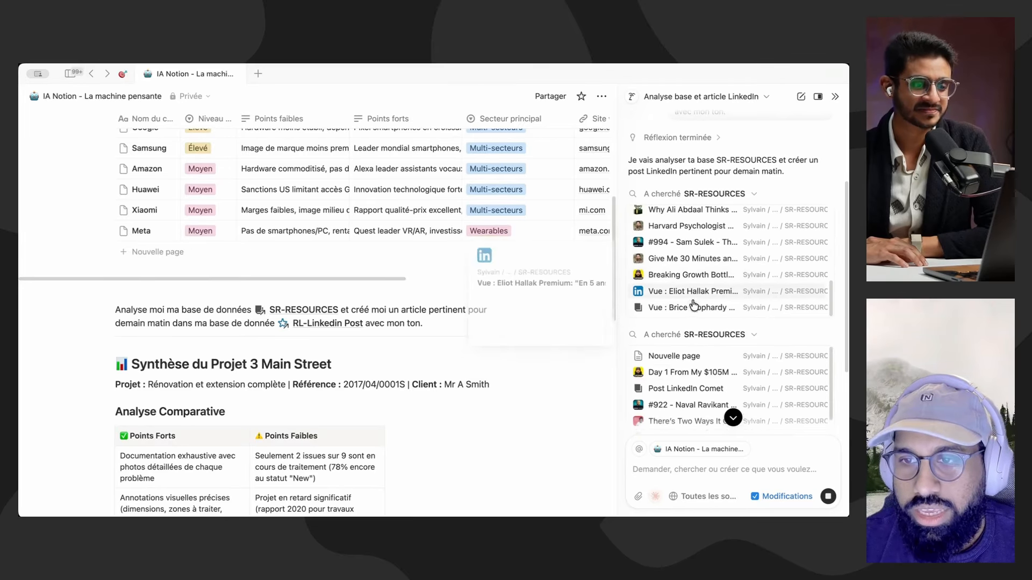
scroll(785, 358, "down", 8)
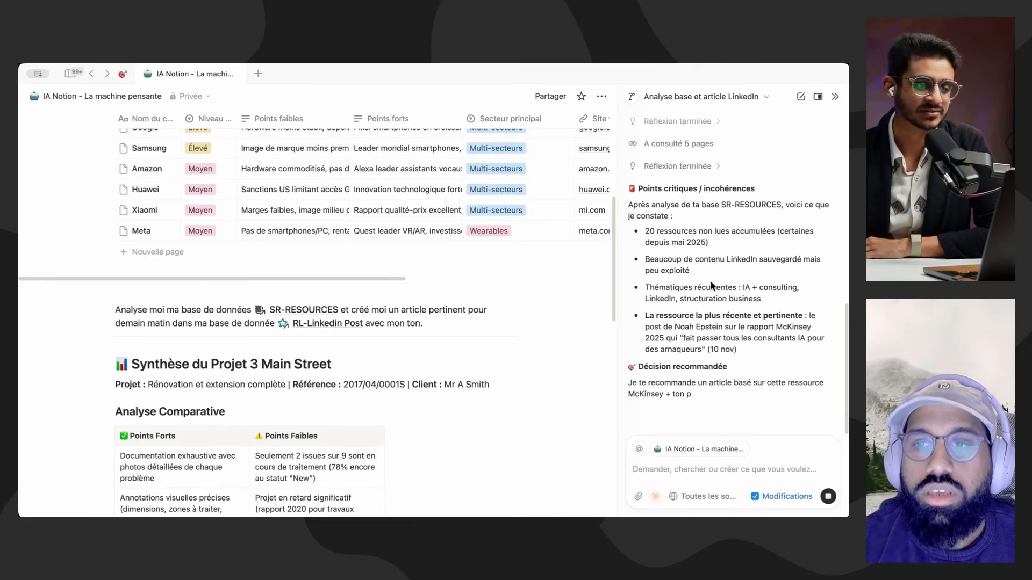
scroll(749, 253, "up", 1)
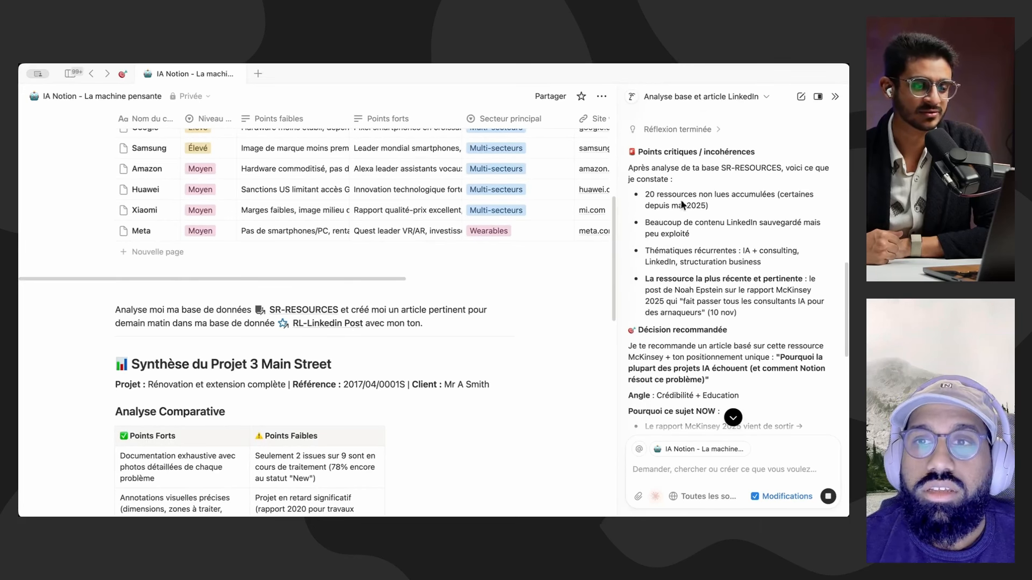
scroll(663, 231, "down", 1)
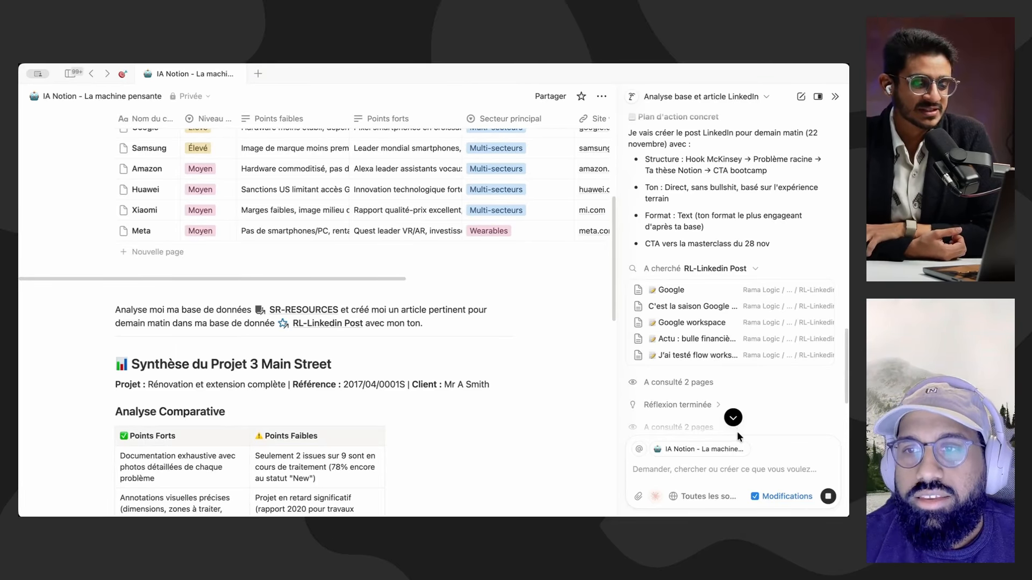
scroll(757, 342, "down", 1)
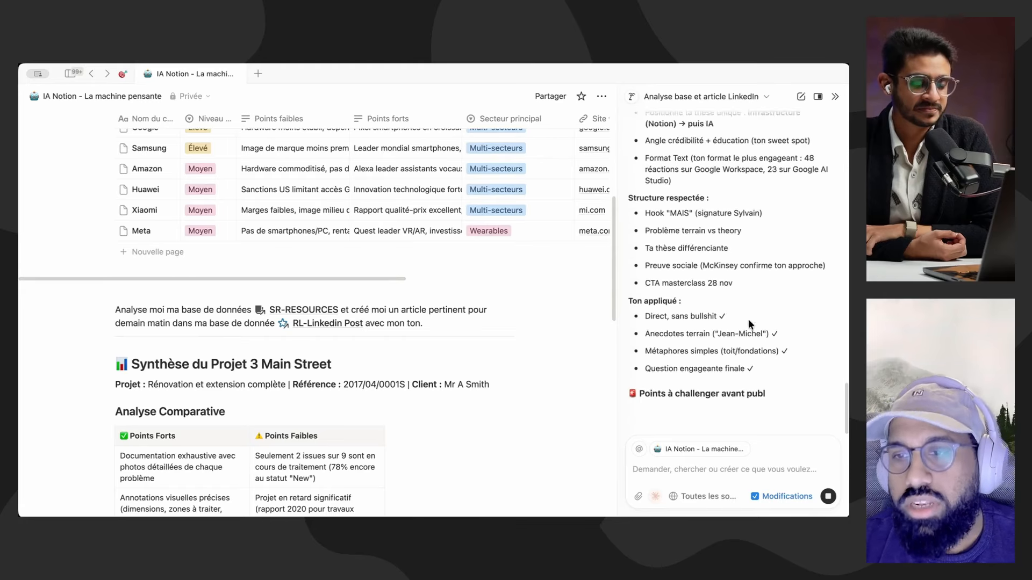
scroll(737, 301, "up", 5)
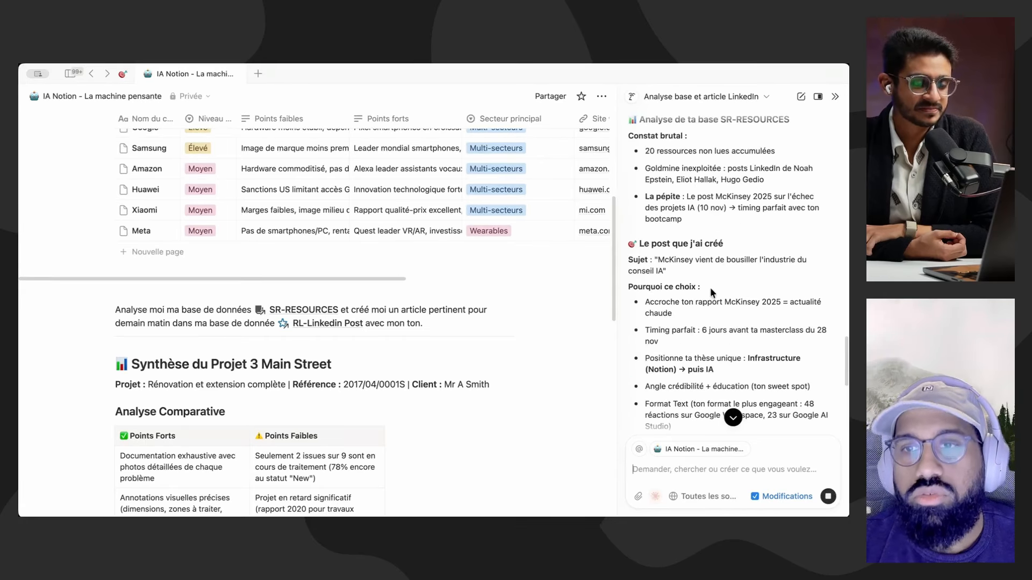
scroll(751, 270, "down", 1)
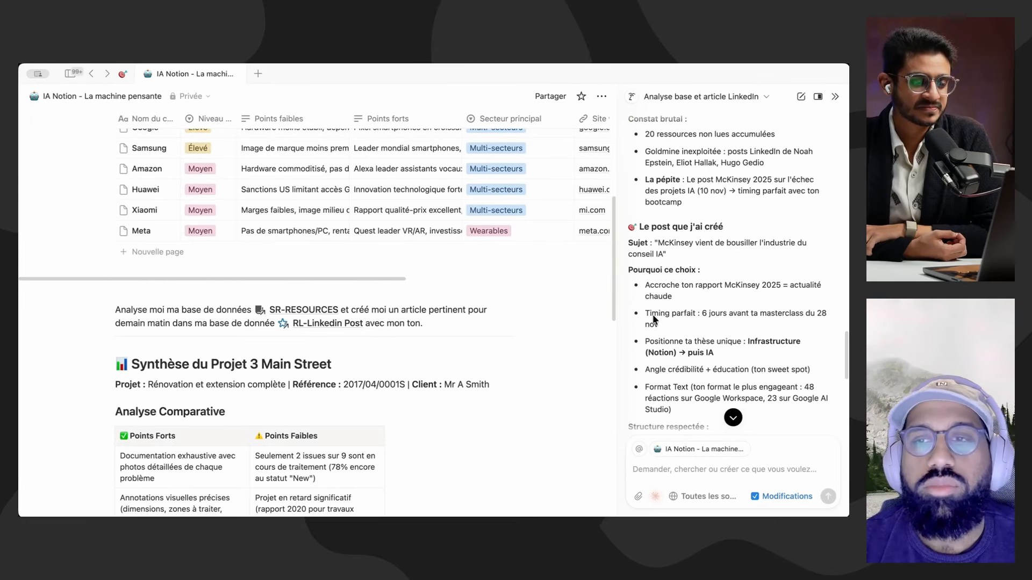
scroll(763, 267, "down", 10)
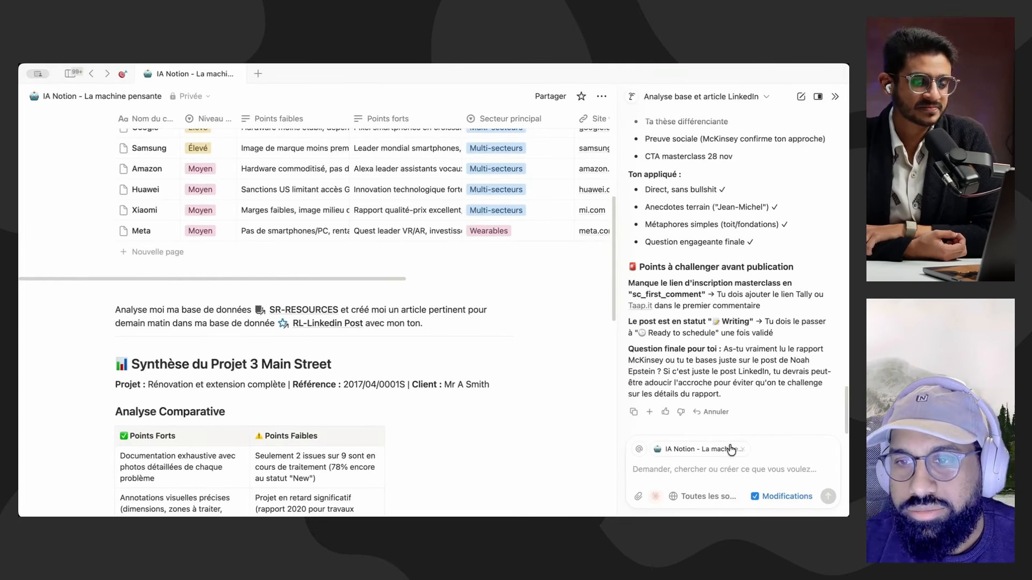
Step: Ask the AI in French for the LinkedIn post's link, adding that the vérifications will be done solo
type("O")
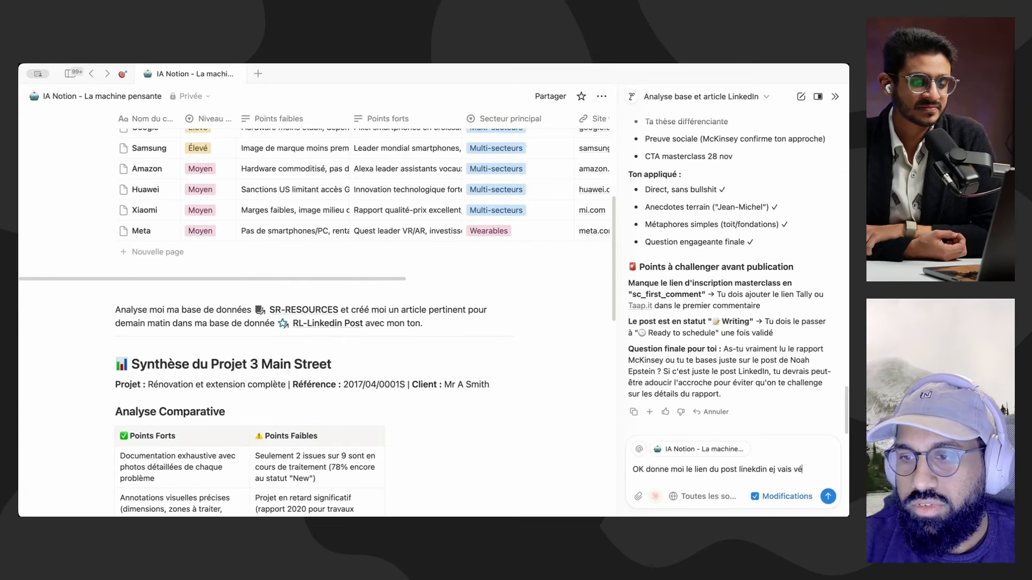
type("rification solo")
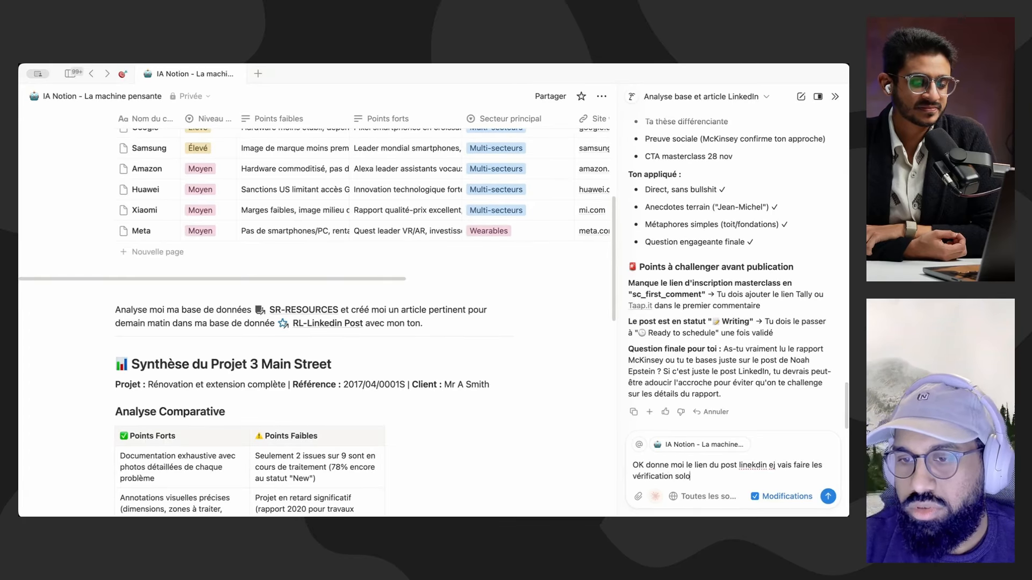
key("Return")
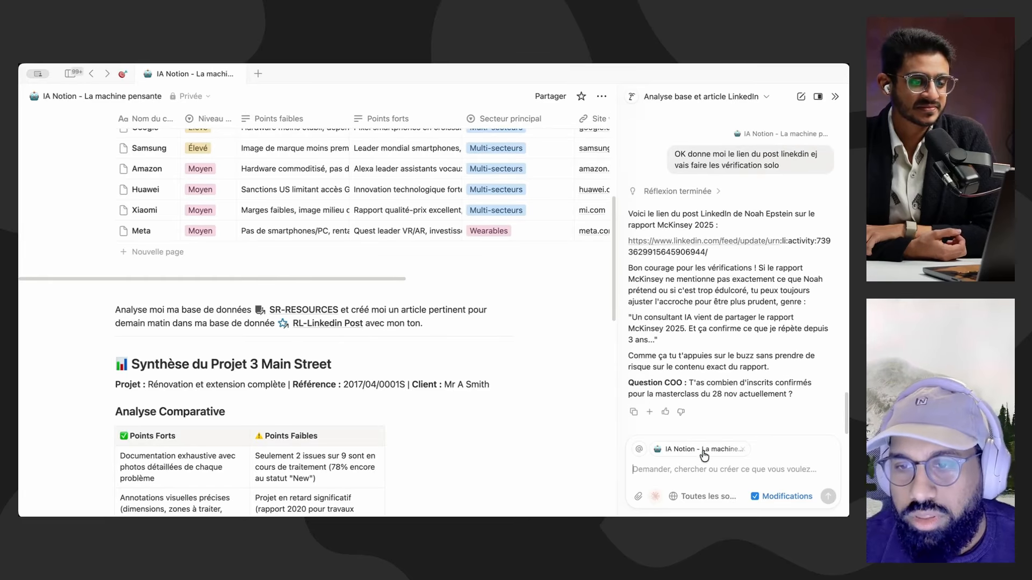
Step: Ask the AI "Le lien de ma base de donnée RL-Linkedin Post pour le post de demain", with the database inserted as a page mention
left_click(700, 458)
type("L")
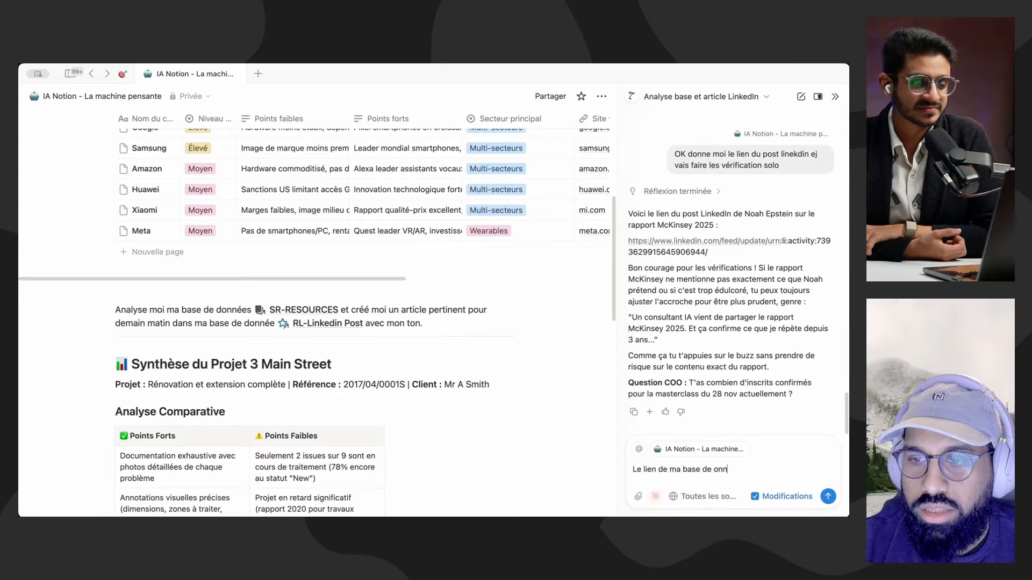
type("e lien de ma base de donnée @")
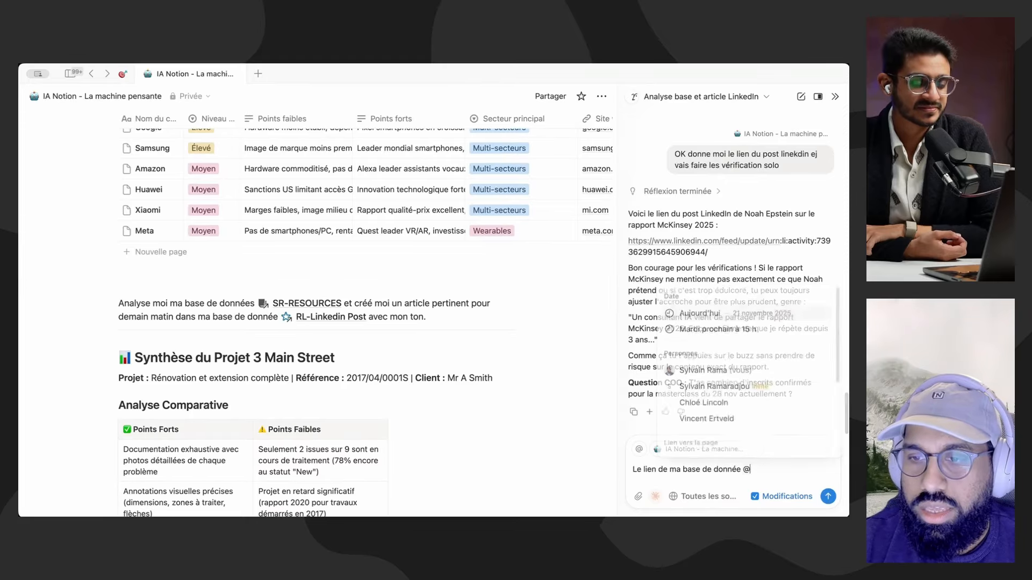
type("rl lin")
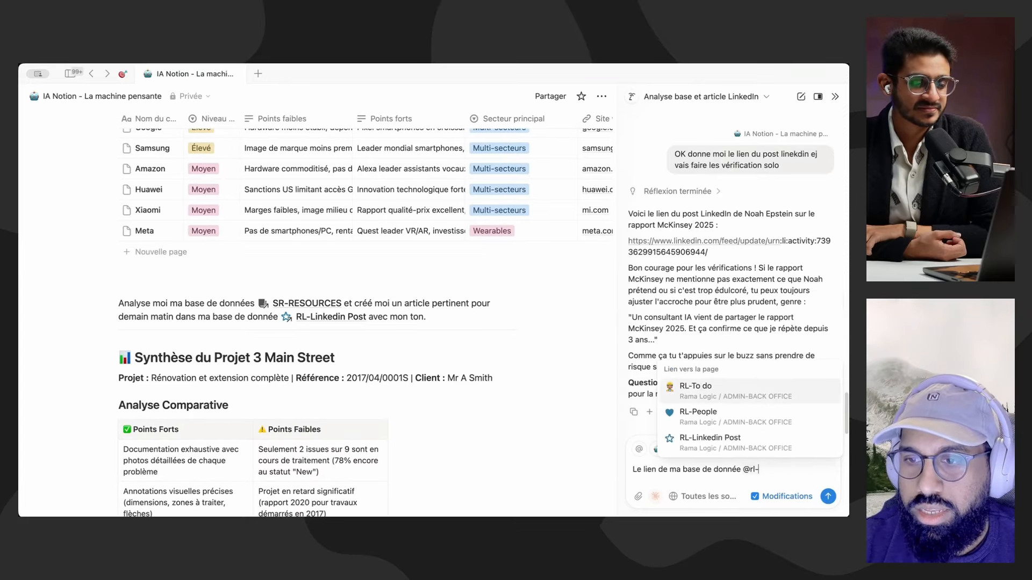
key("Return")
type("pour ")
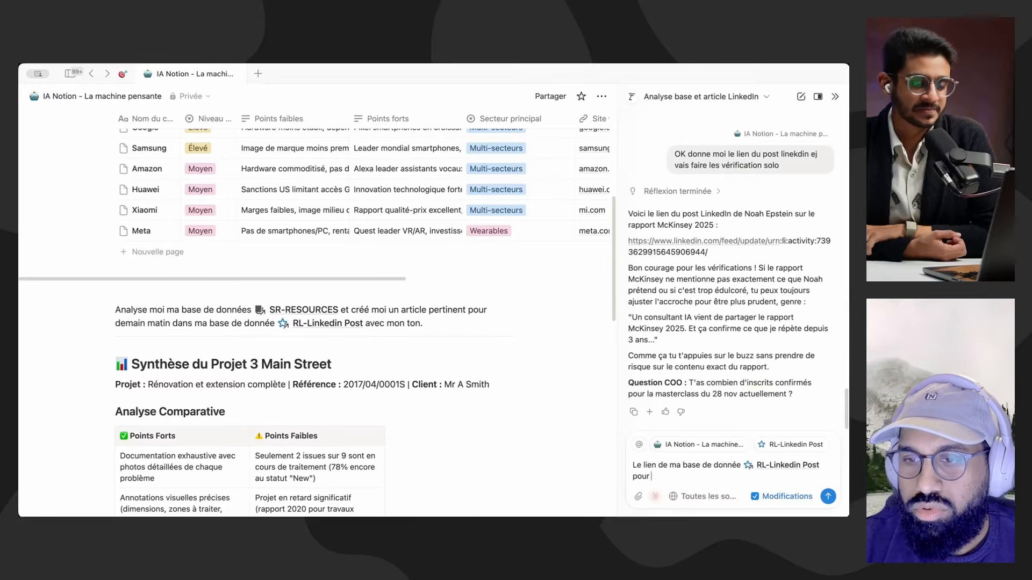
type("le post de demain")
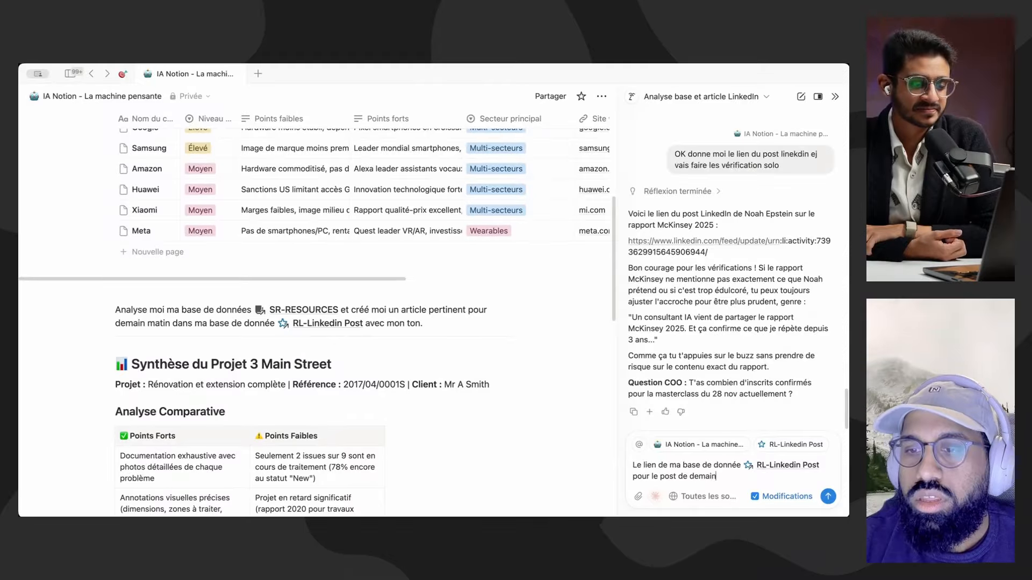
key("Return")
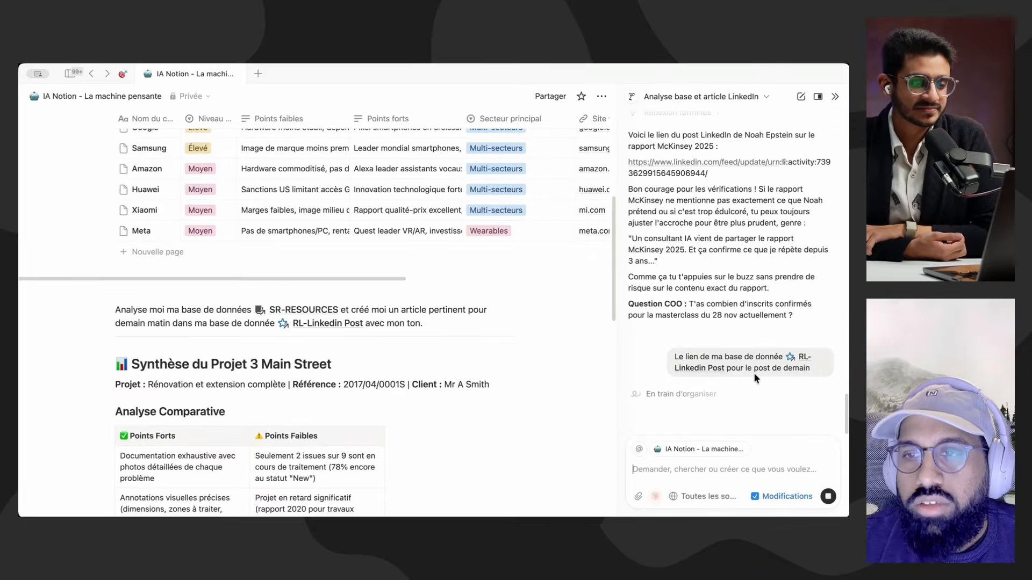
Step: Open the linked post "McKinsey vient de bousiller l'industrie du conseil IA" and check its Important properties
scroll(726, 199, "up", 1)
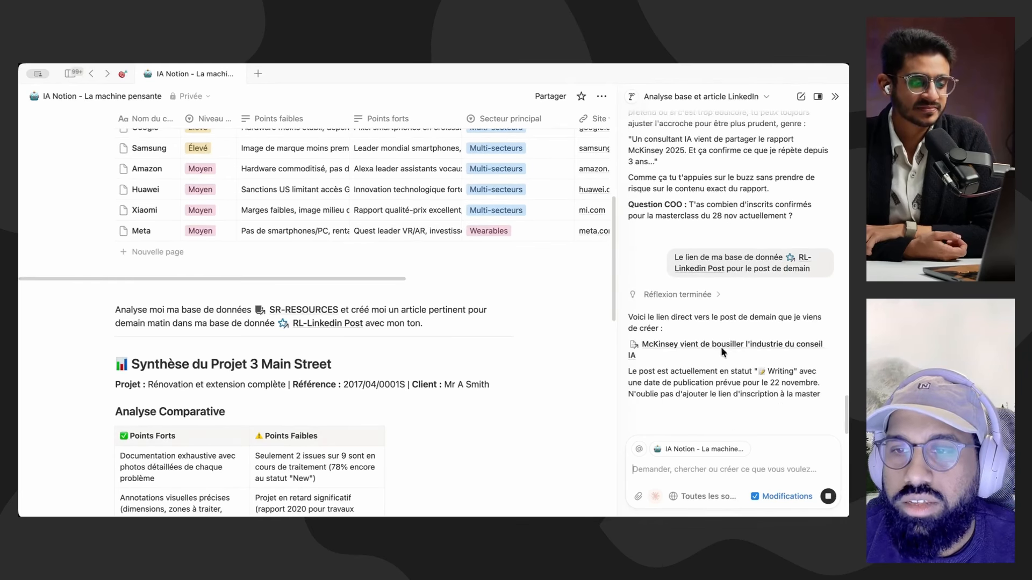
left_click(680, 311)
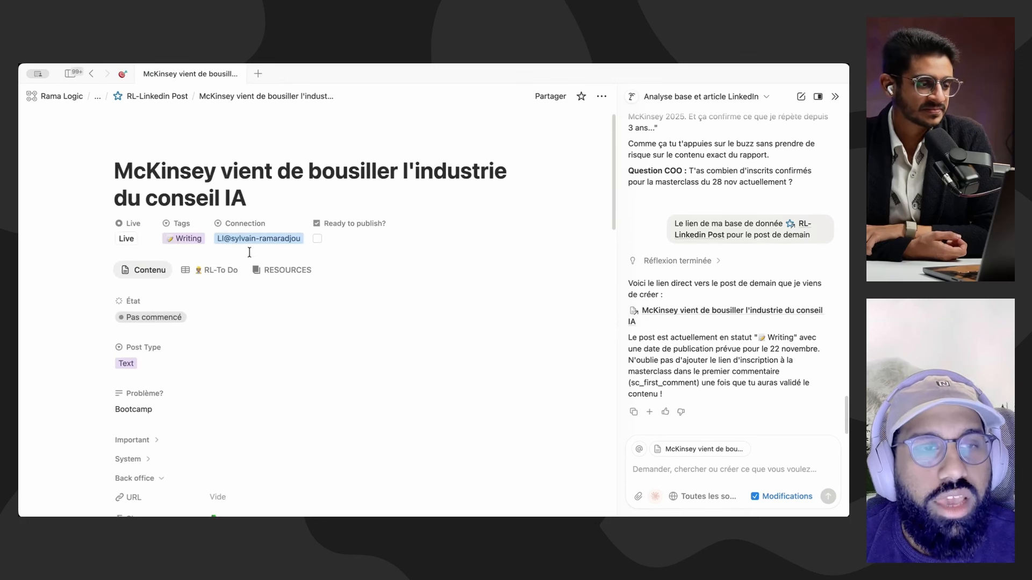
scroll(258, 258, "down", 5)
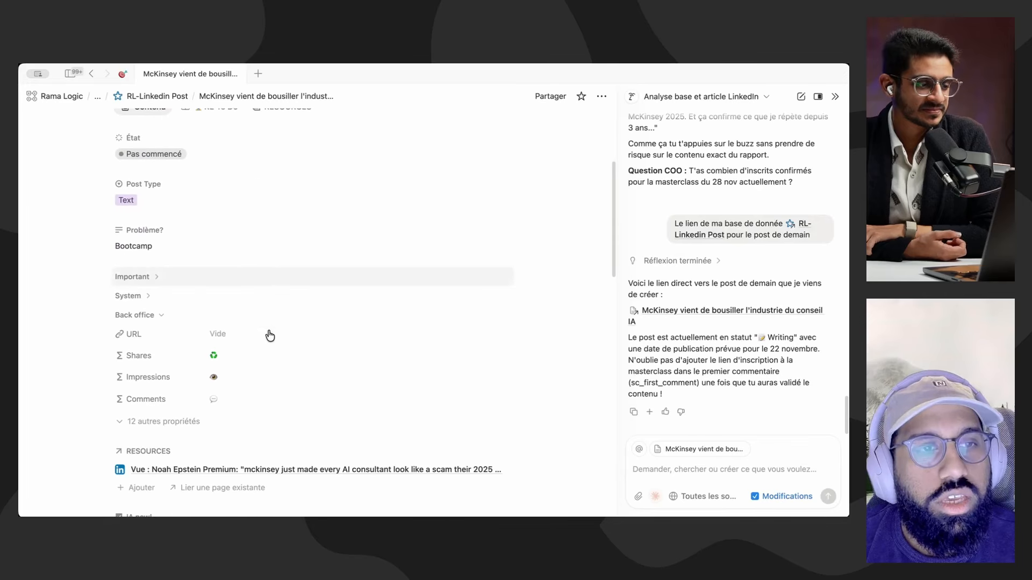
left_click(194, 283)
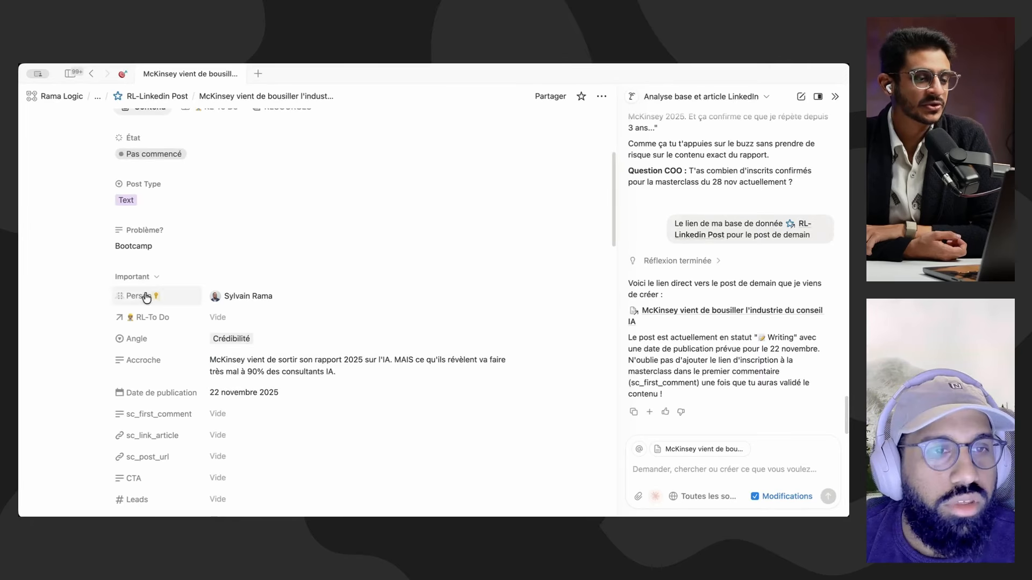
left_click(132, 276)
Step: Read the generated McKinsey post's body text and its linked resource, returning to the title
scroll(260, 356, "down", 10)
scroll(224, 293, "down", 7)
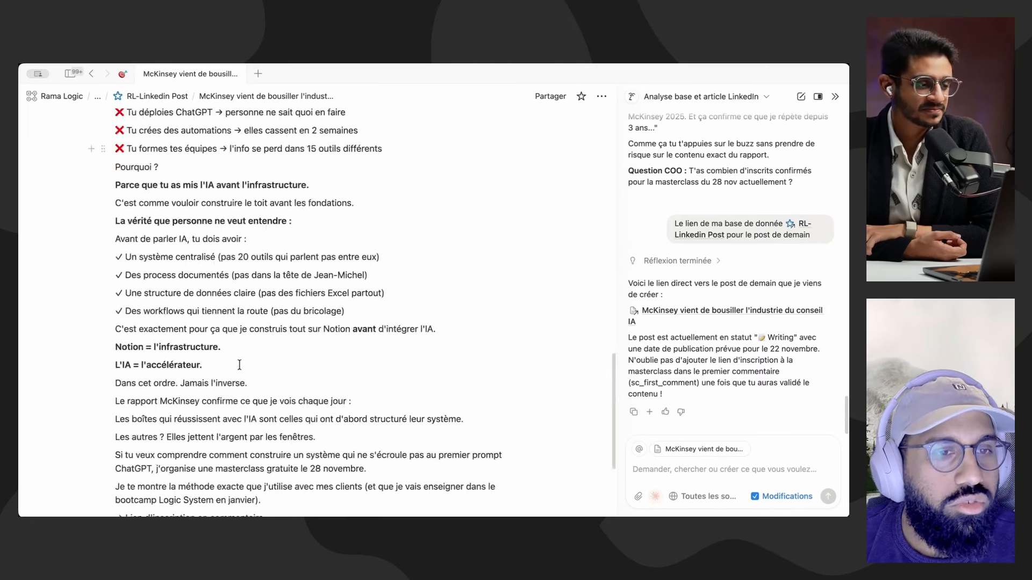
scroll(239, 364, "up", 10)
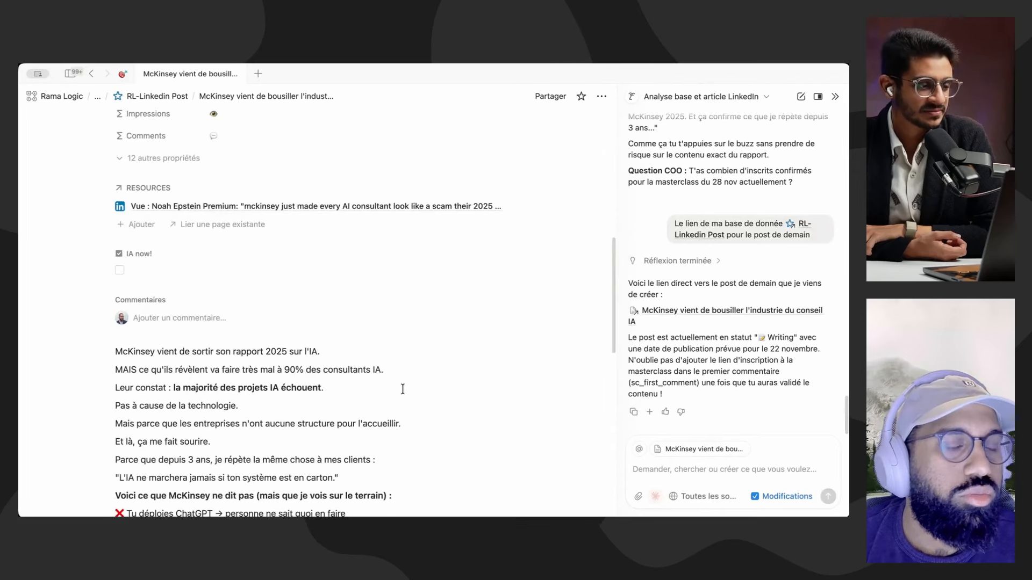
scroll(239, 365, "up", 10)
scroll(253, 336, "down", 3)
scroll(254, 336, "up", 3)
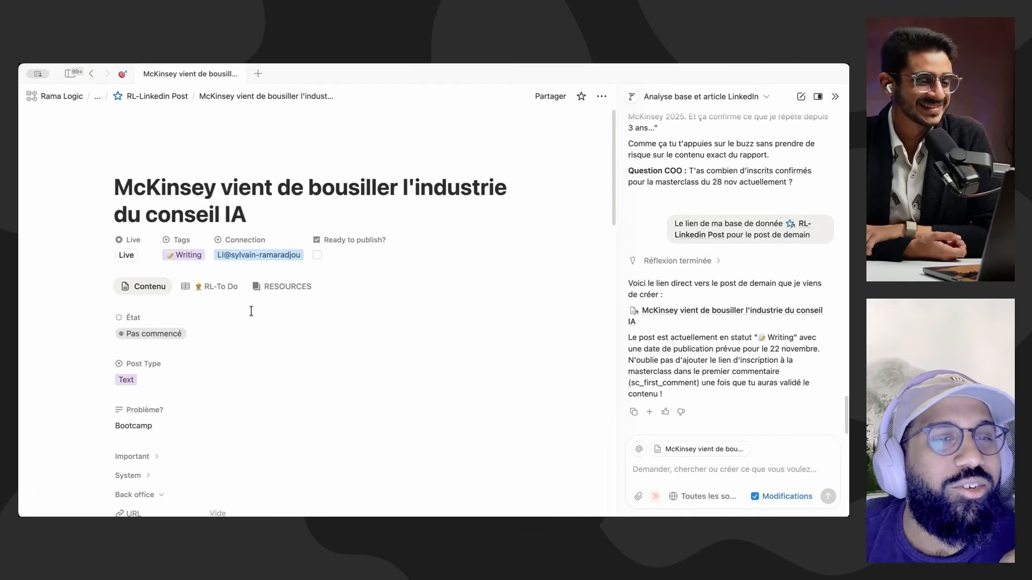
Step: Check the post's available Tags options without changing them and return to the IA Notion - La machine pensante page
left_click(184, 256)
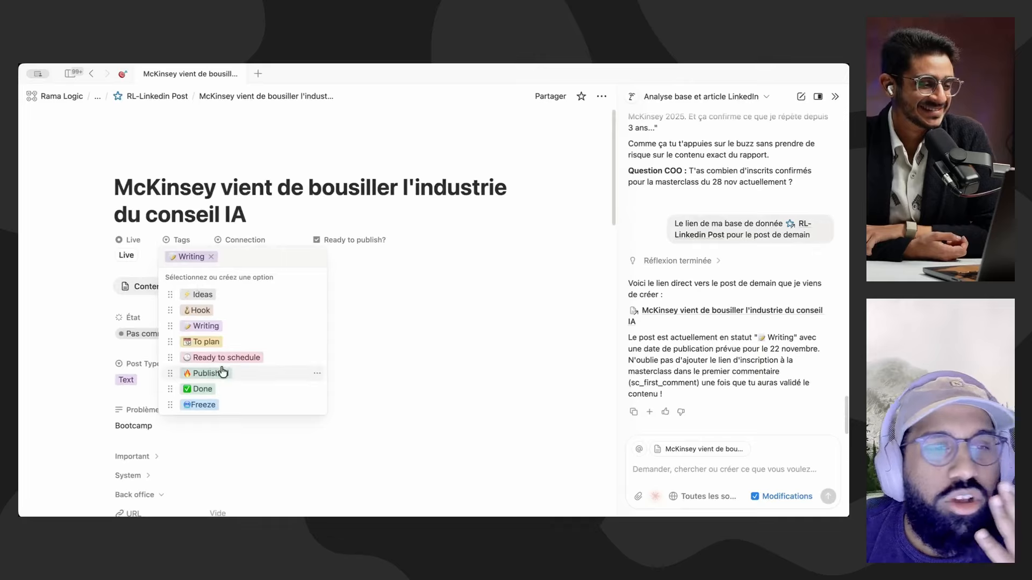
left_click(465, 215)
scroll(247, 398, "down", 2)
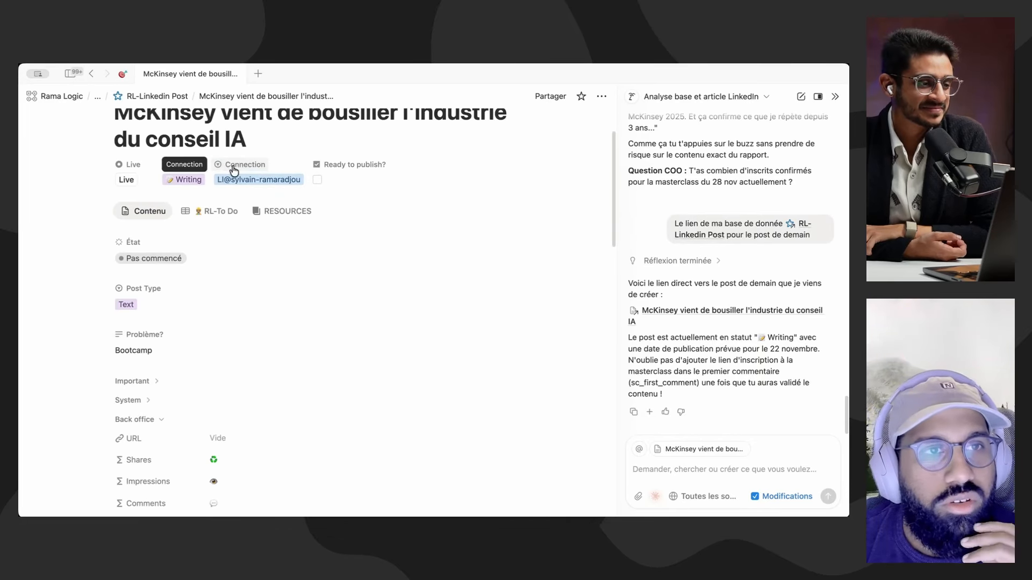
key("super+[")
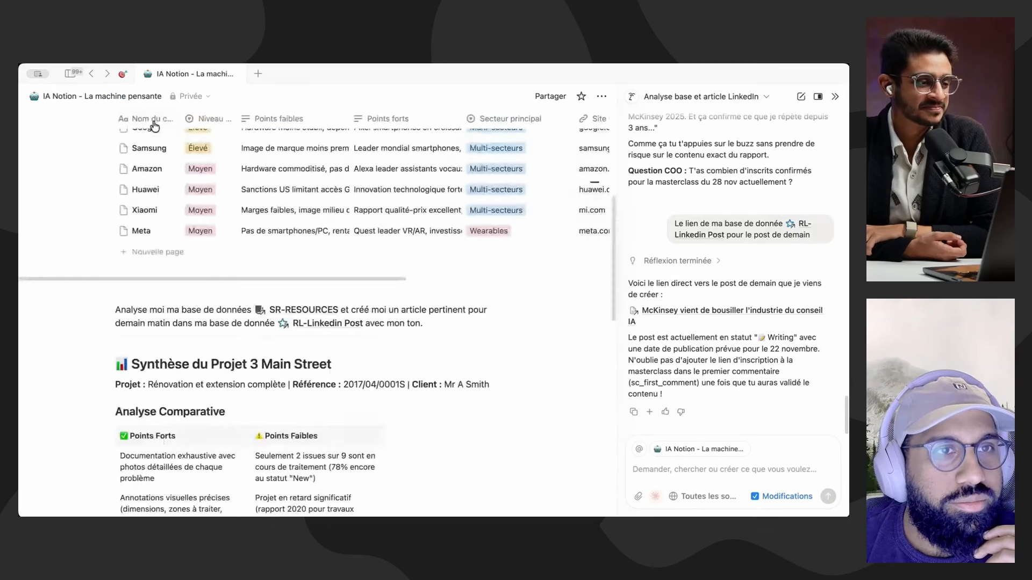
scroll(410, 341, "down", 2)
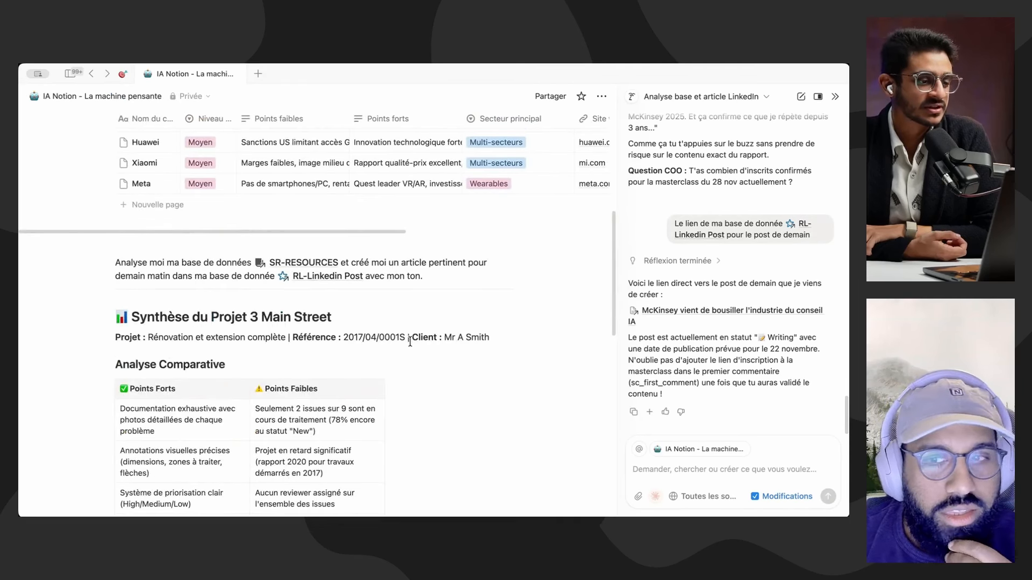